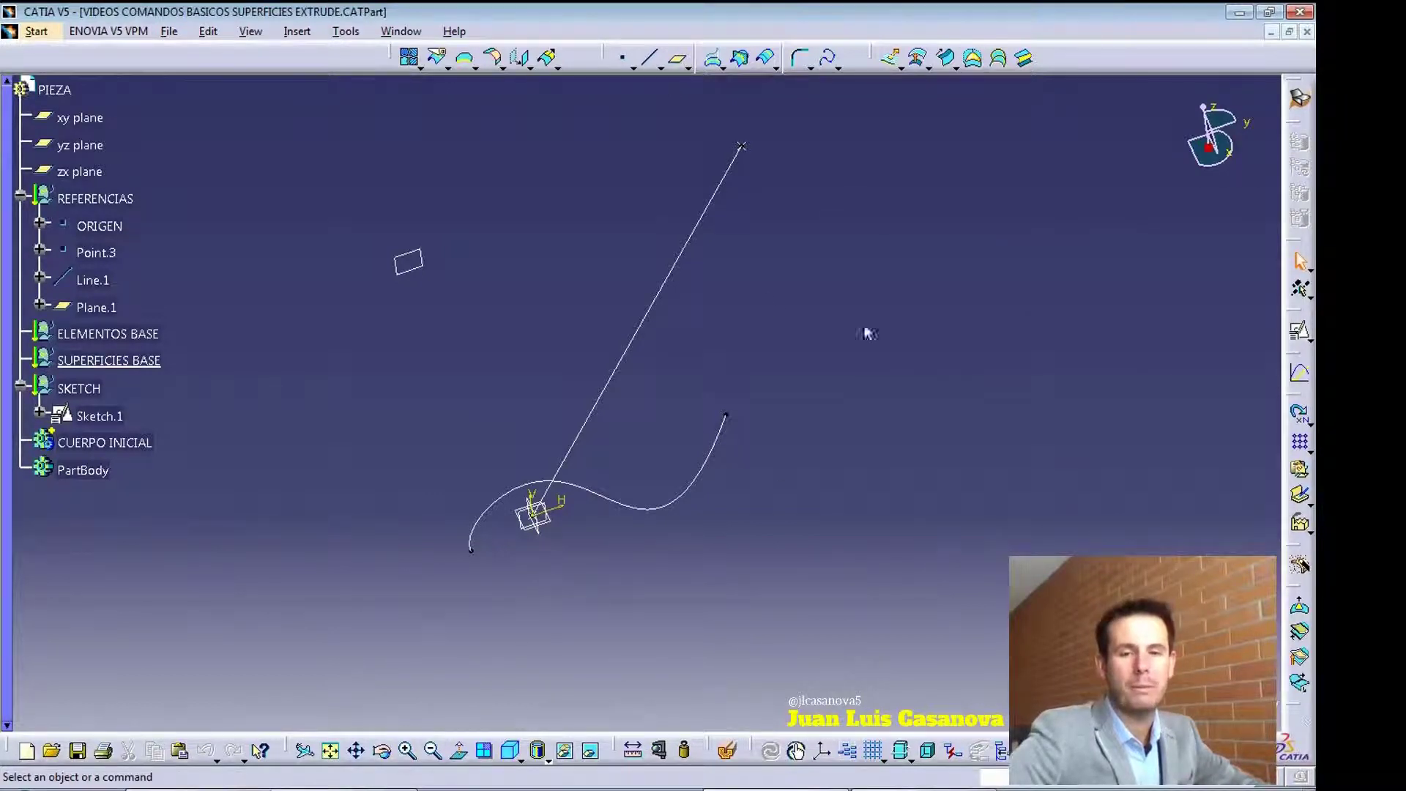
- Define an extruded surface from the wavy Sketch.1 profile with a 150 mm first limit, and reverse its direction
{"action": "left_click", "coordinate": [892, 62]}
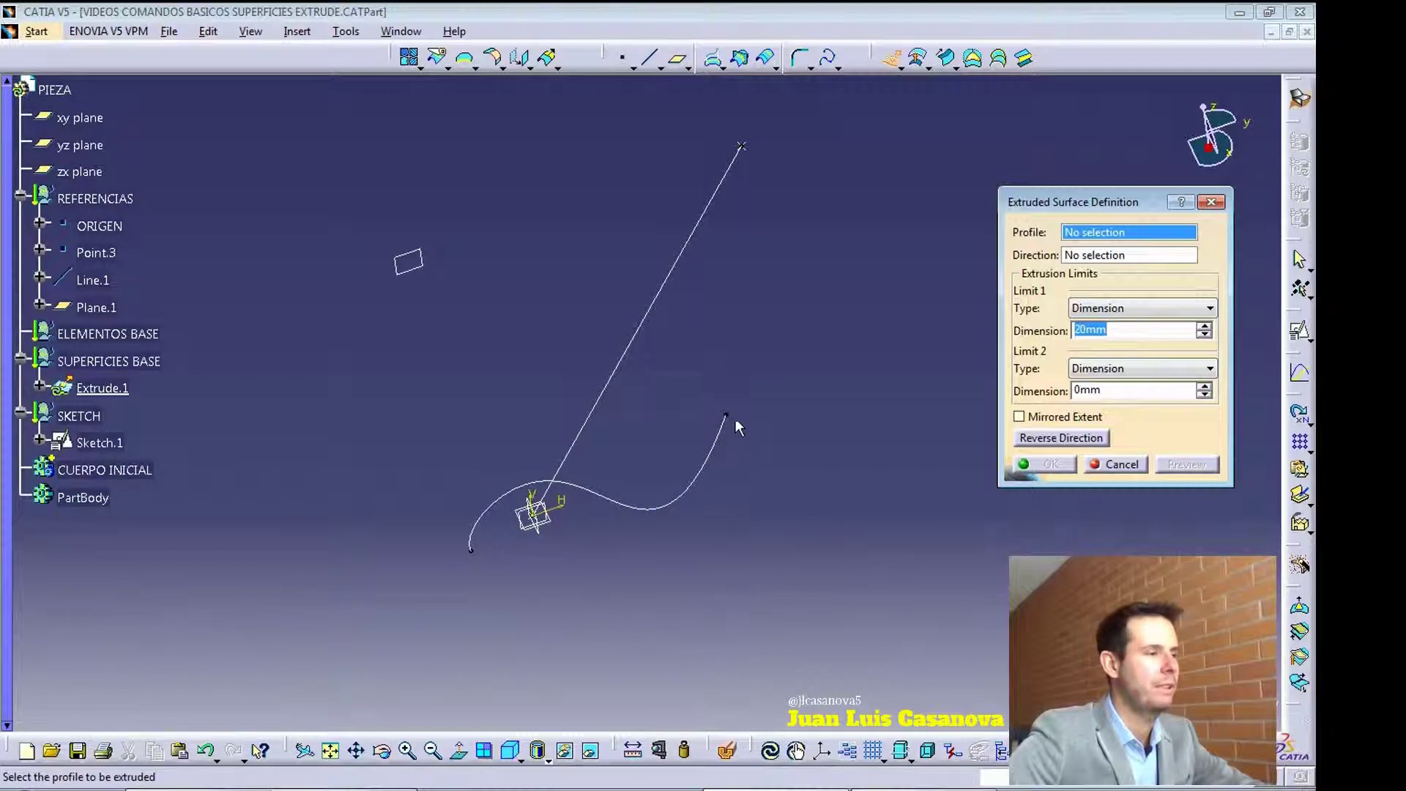
{"action": "left_click", "coordinate": [690, 481]}
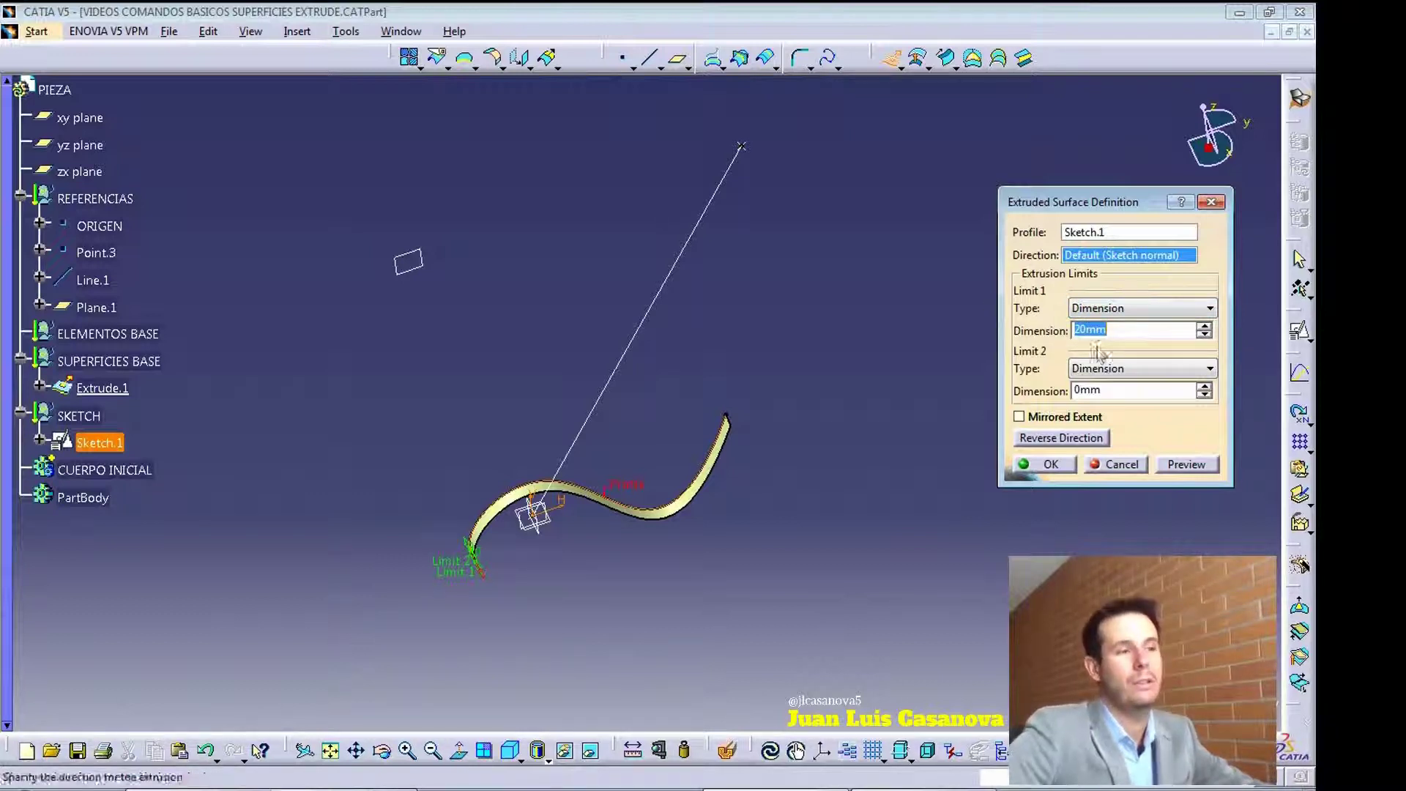
{"action": "type", "text": "150"}
{"action": "key", "text": "Return"}
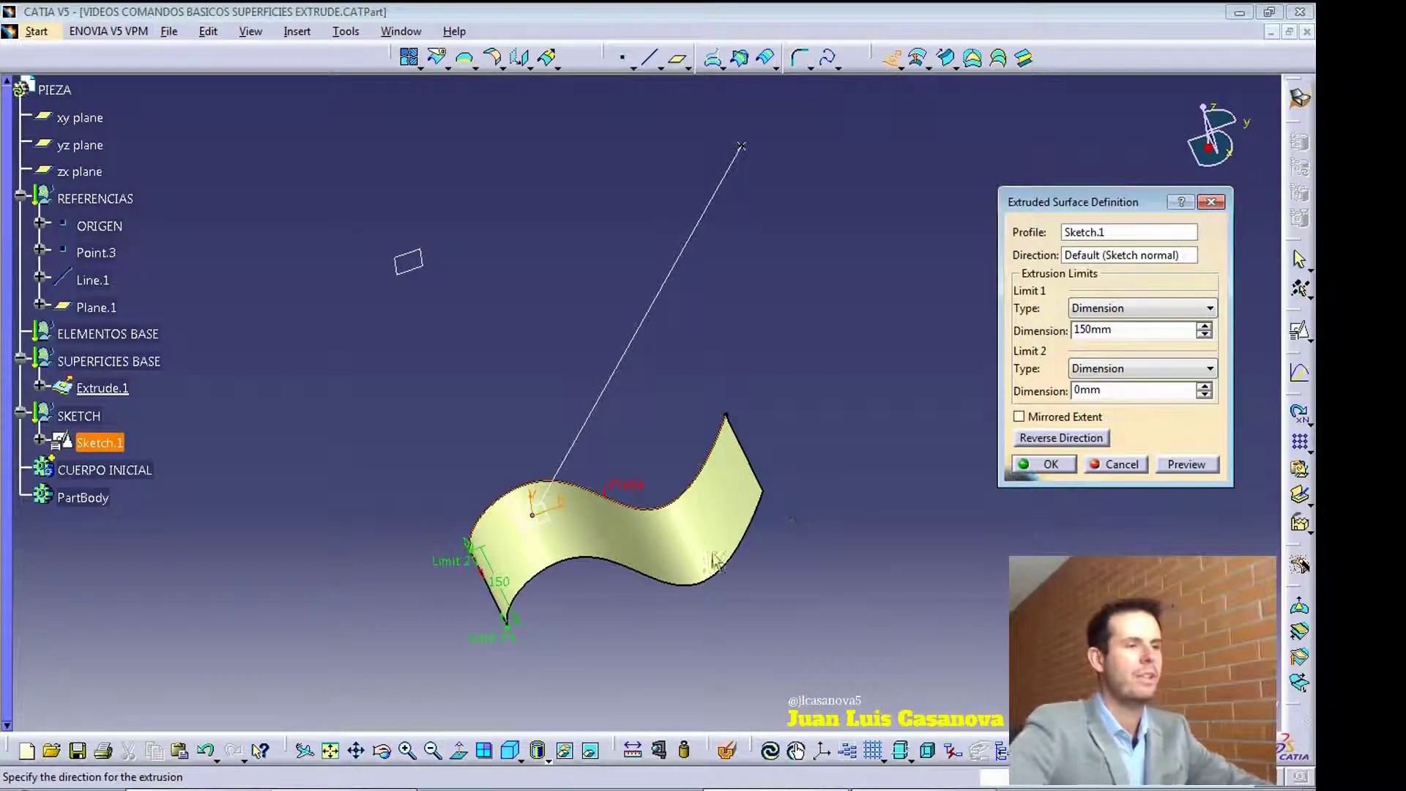
{"action": "middle_click_drag", "start_coordinate": [717, 605], "coordinate": [556, 633]}
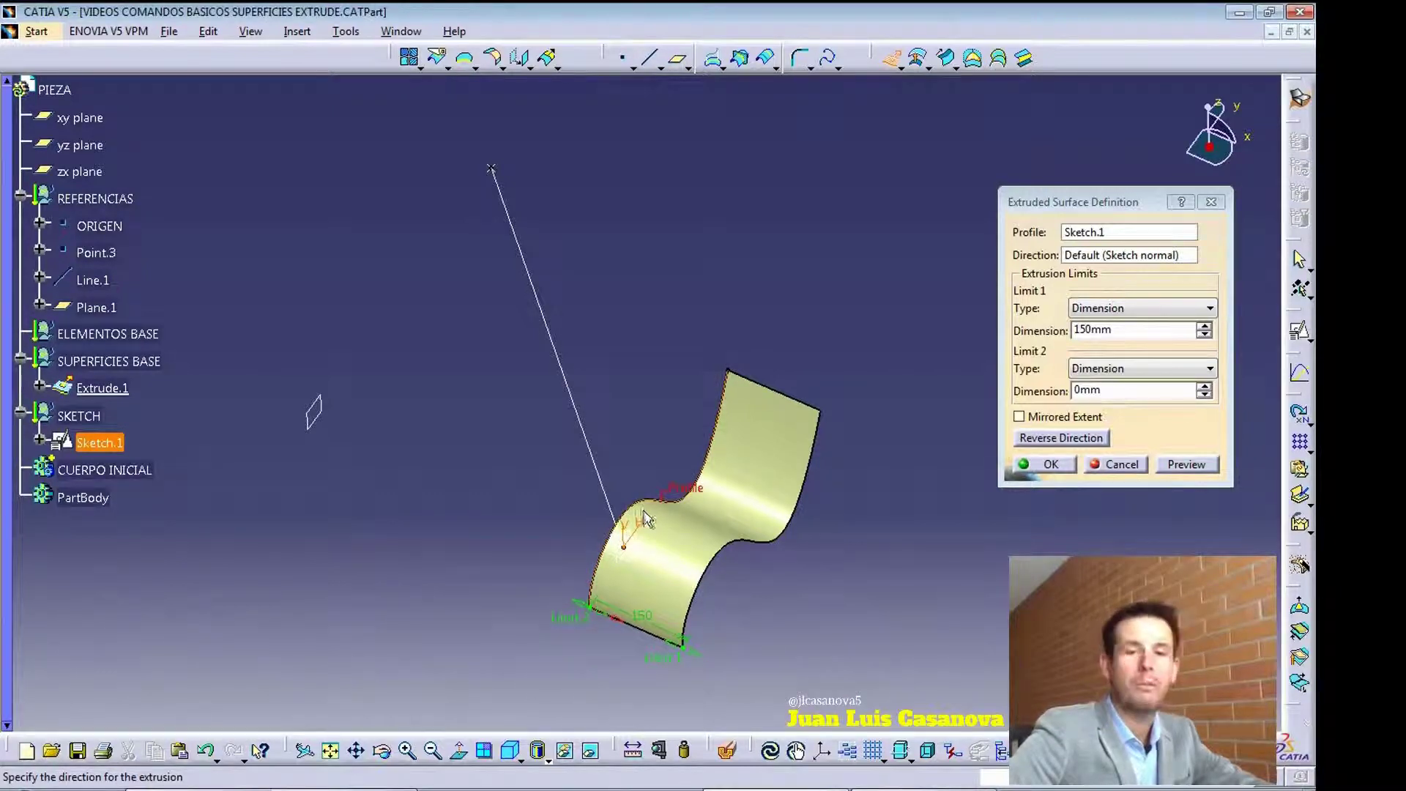
{"action": "left_click", "coordinate": [1067, 438]}
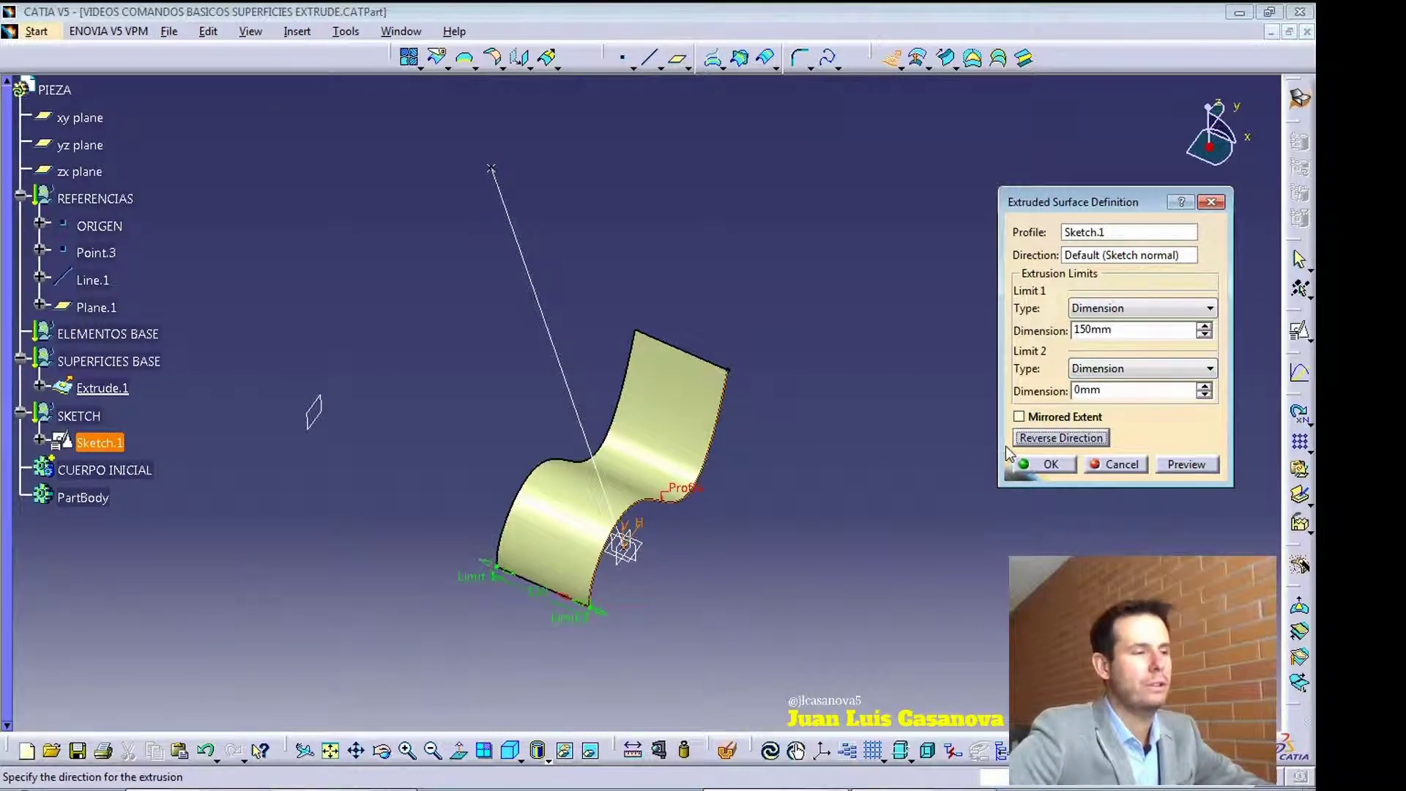
- Try a 100 mm second limit on the extrusion, and return that limit to 0 mm
{"action": "double_click", "coordinate": [1088, 390]}
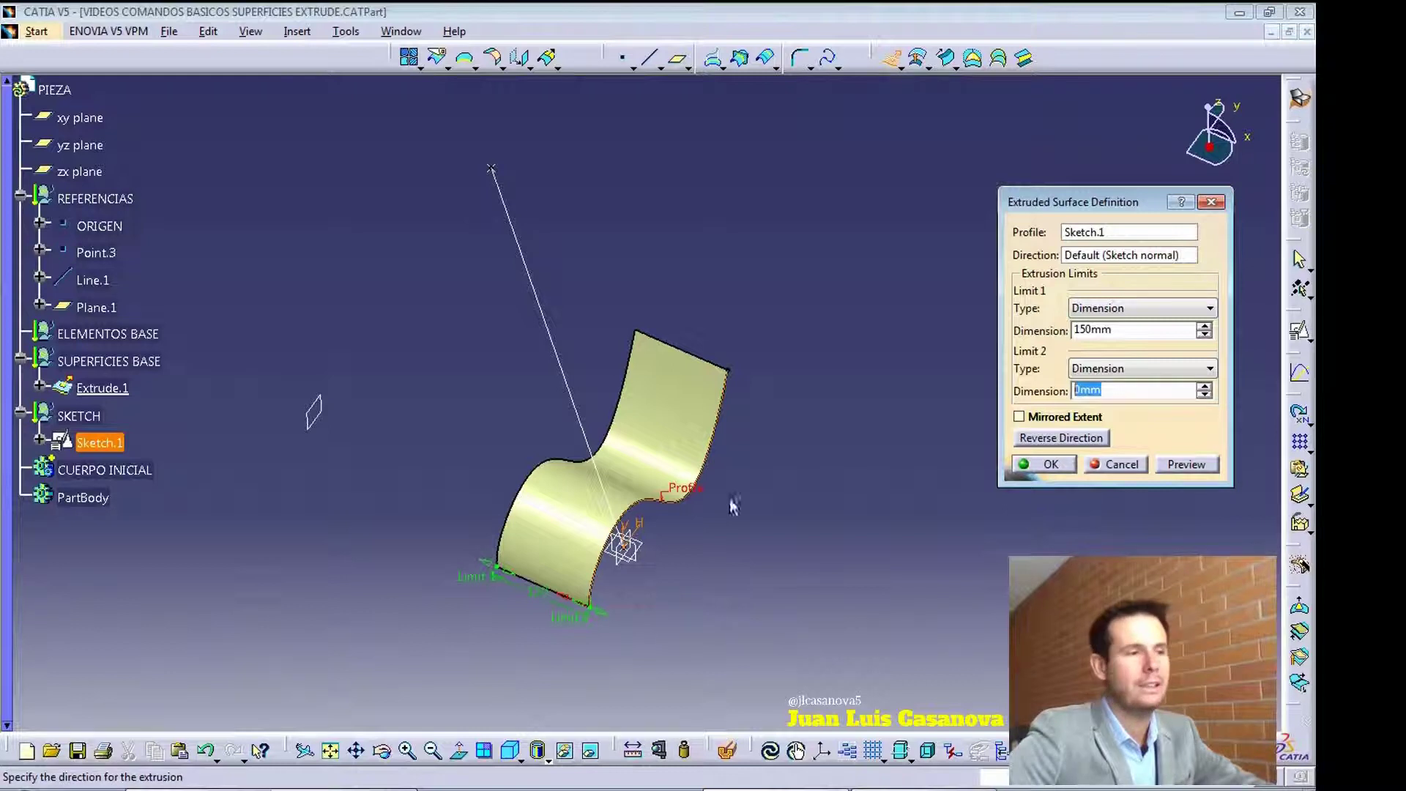
{"action": "type", "text": "100"}
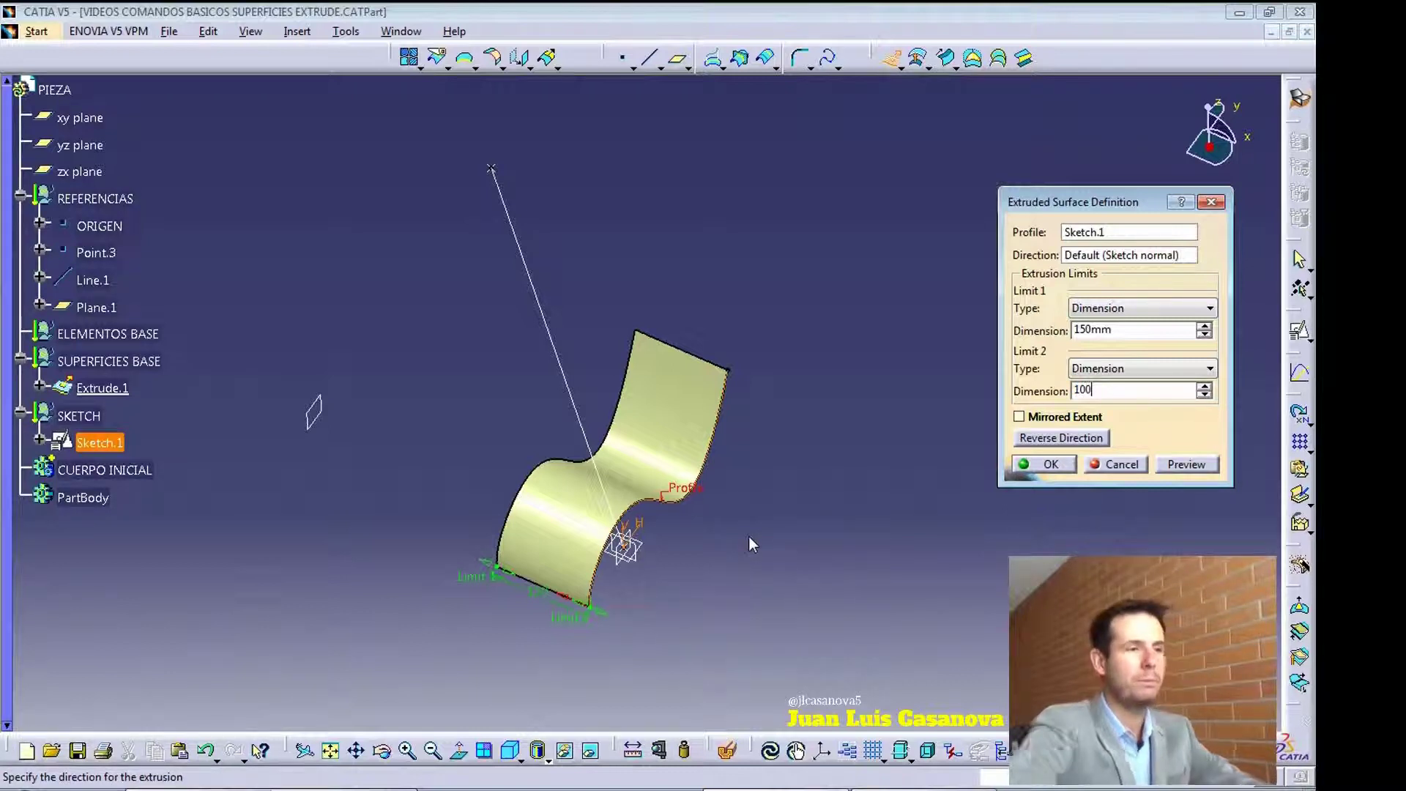
{"action": "key", "text": "Tab"}
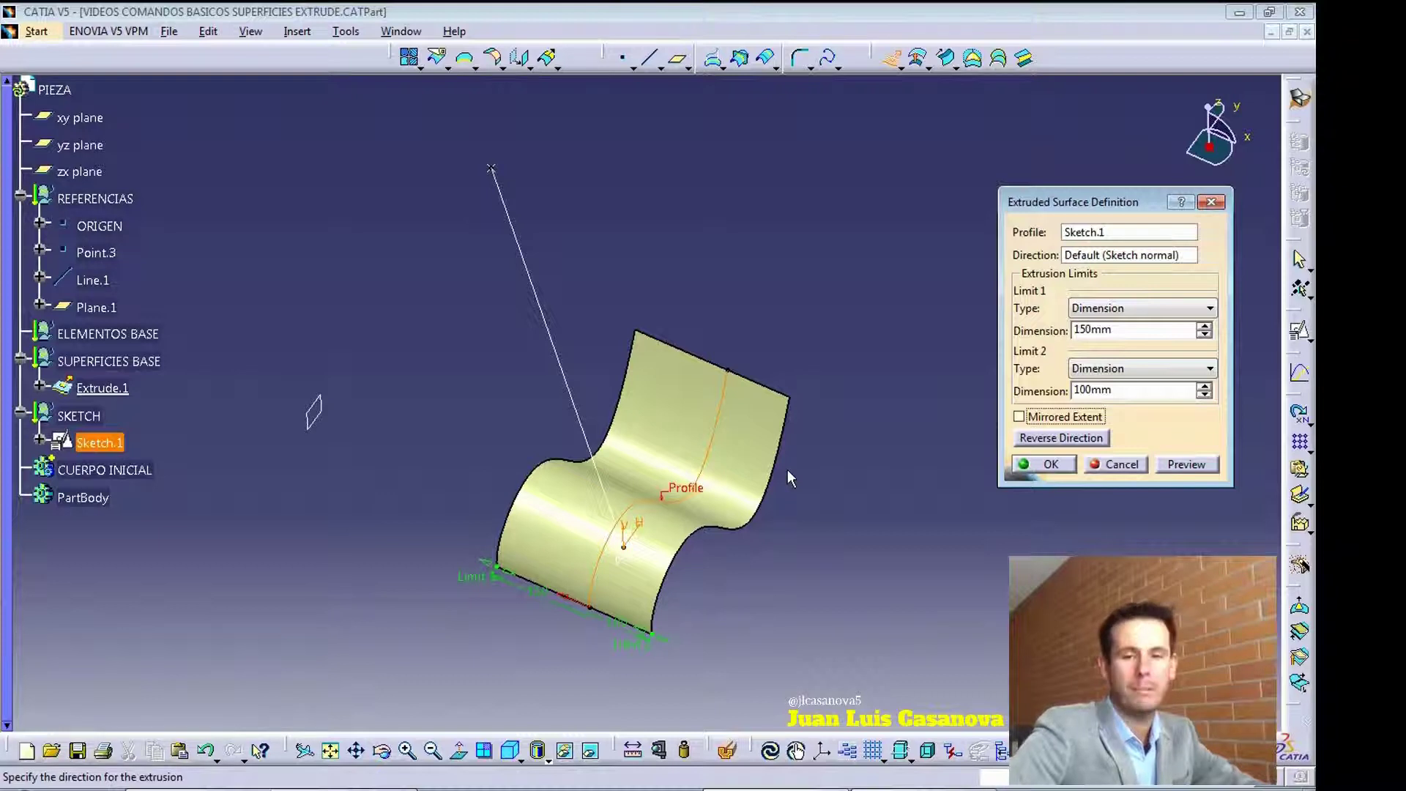
{"action": "left_click_drag", "start_coordinate": [1122, 393], "coordinate": [1066, 393]}
{"action": "type", "text": "0"}
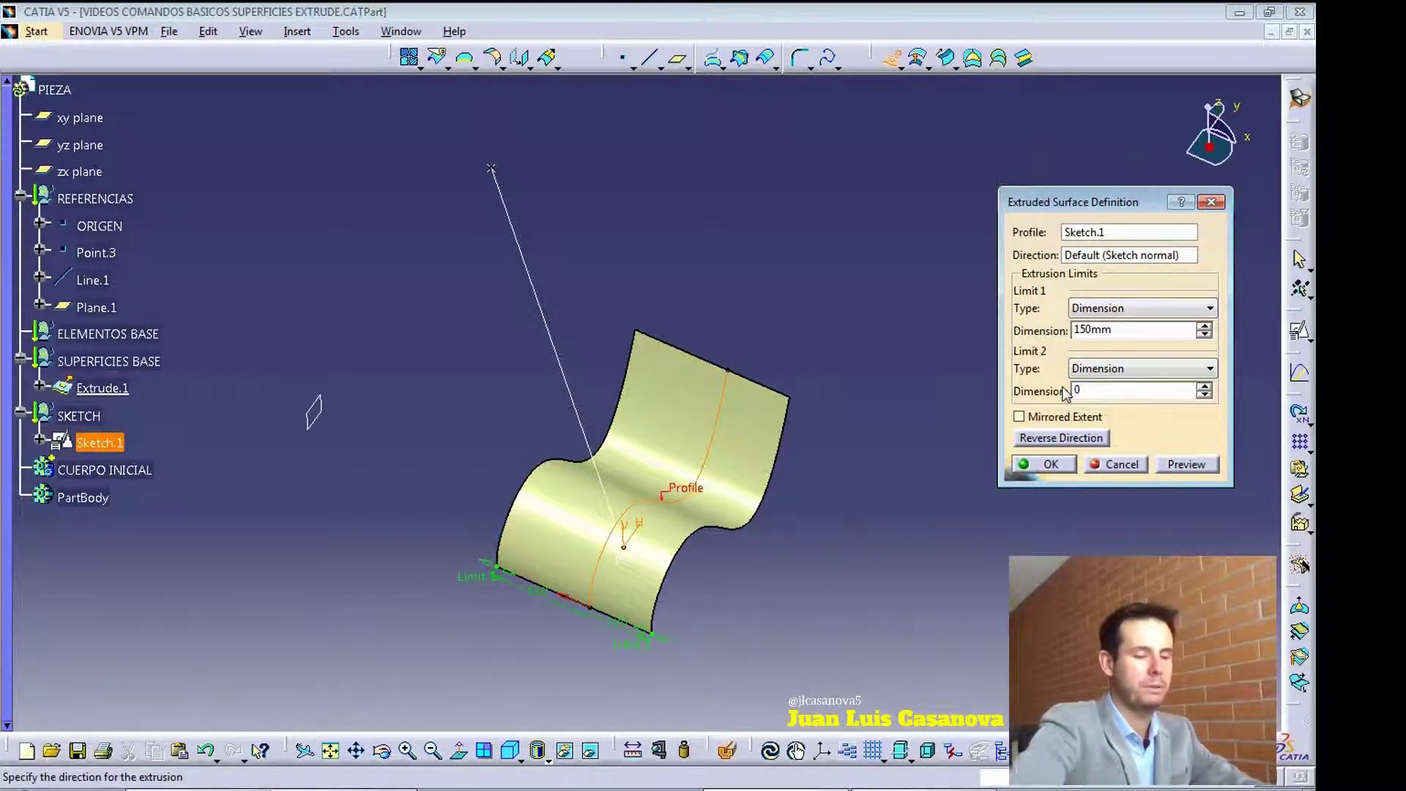
{"action": "key", "text": "Tab"}
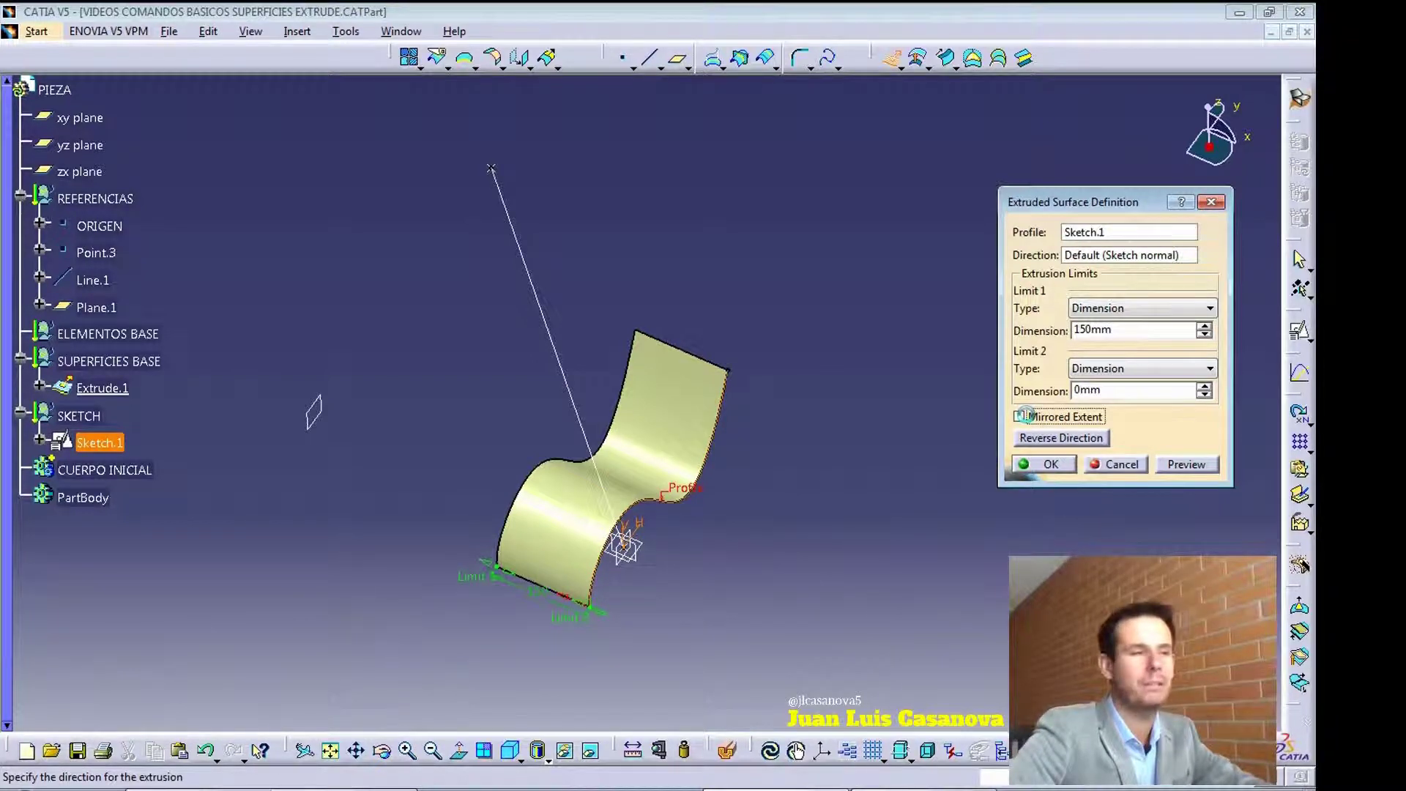
- Try a mirrored extent on the extrusion, and try limiting its first side up to Plane.1
{"action": "left_click", "coordinate": [1035, 417]}
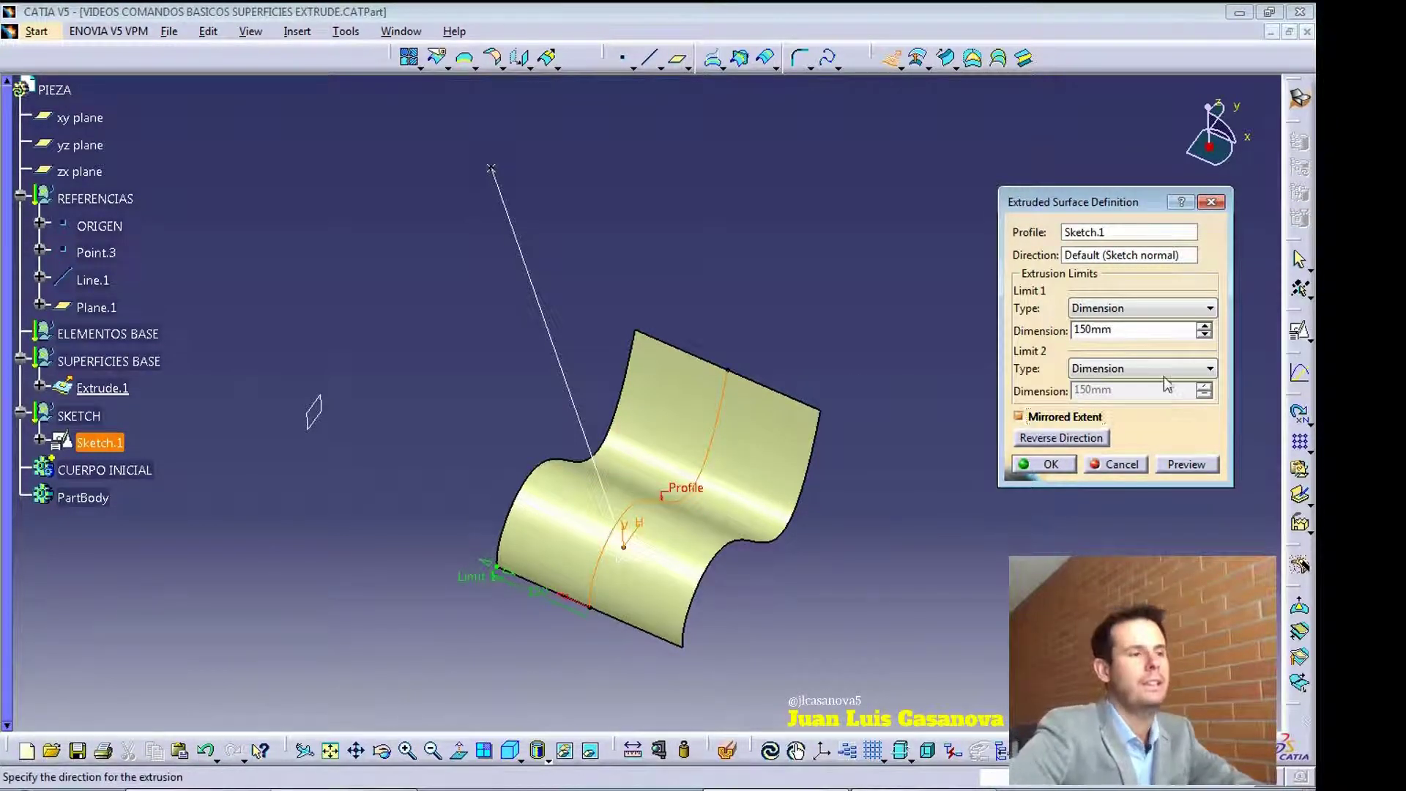
{"action": "left_click", "coordinate": [1130, 308]}
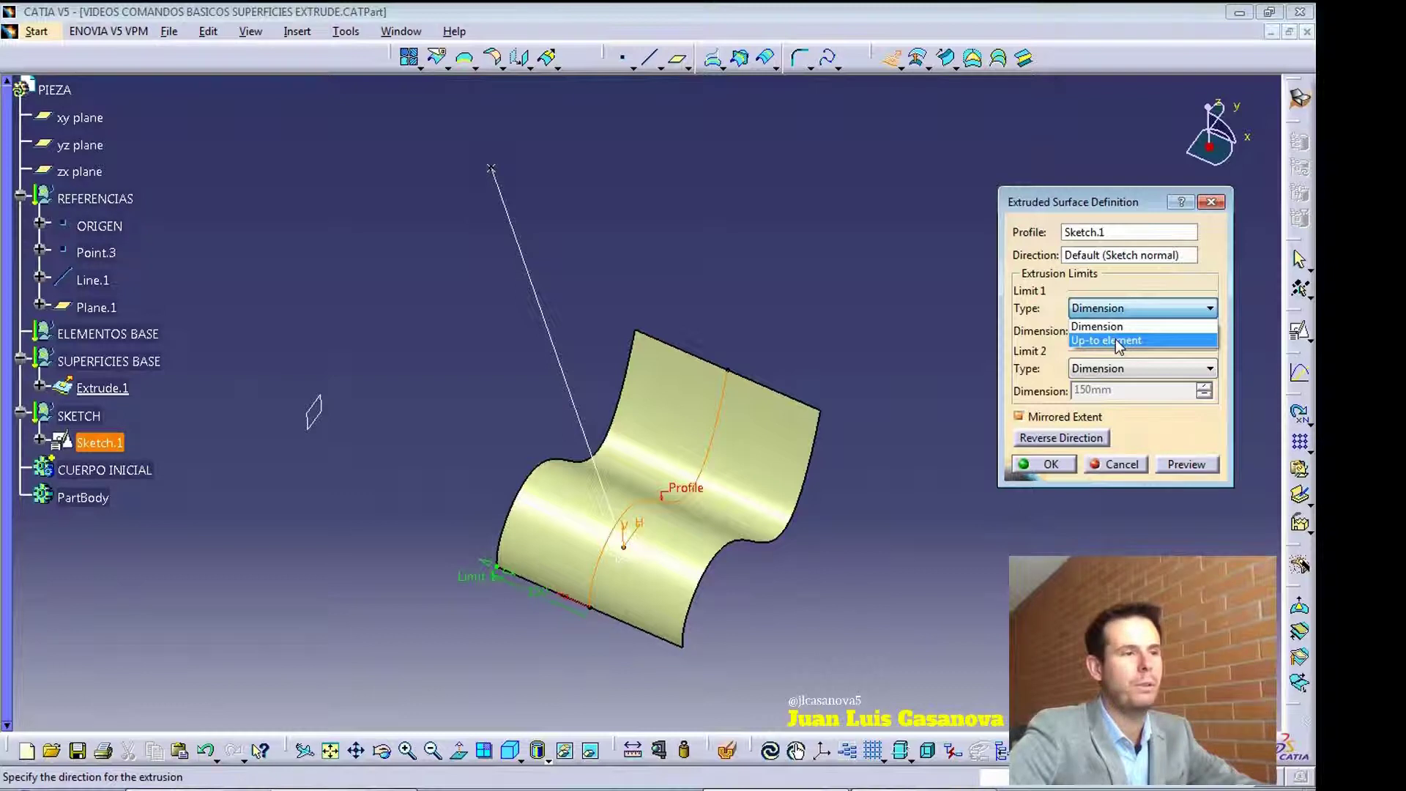
{"action": "left_click", "coordinate": [1115, 340]}
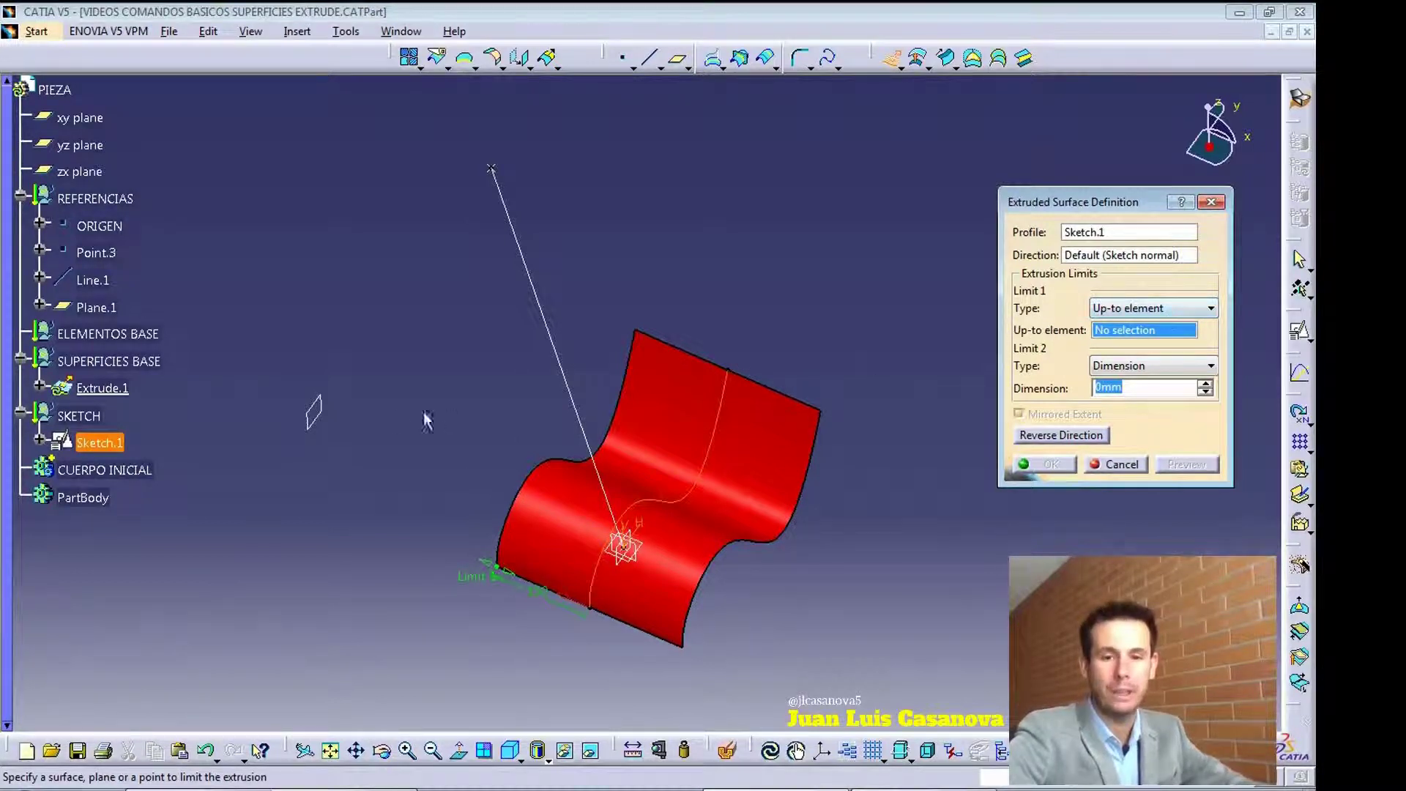
{"action": "left_click", "coordinate": [328, 410]}
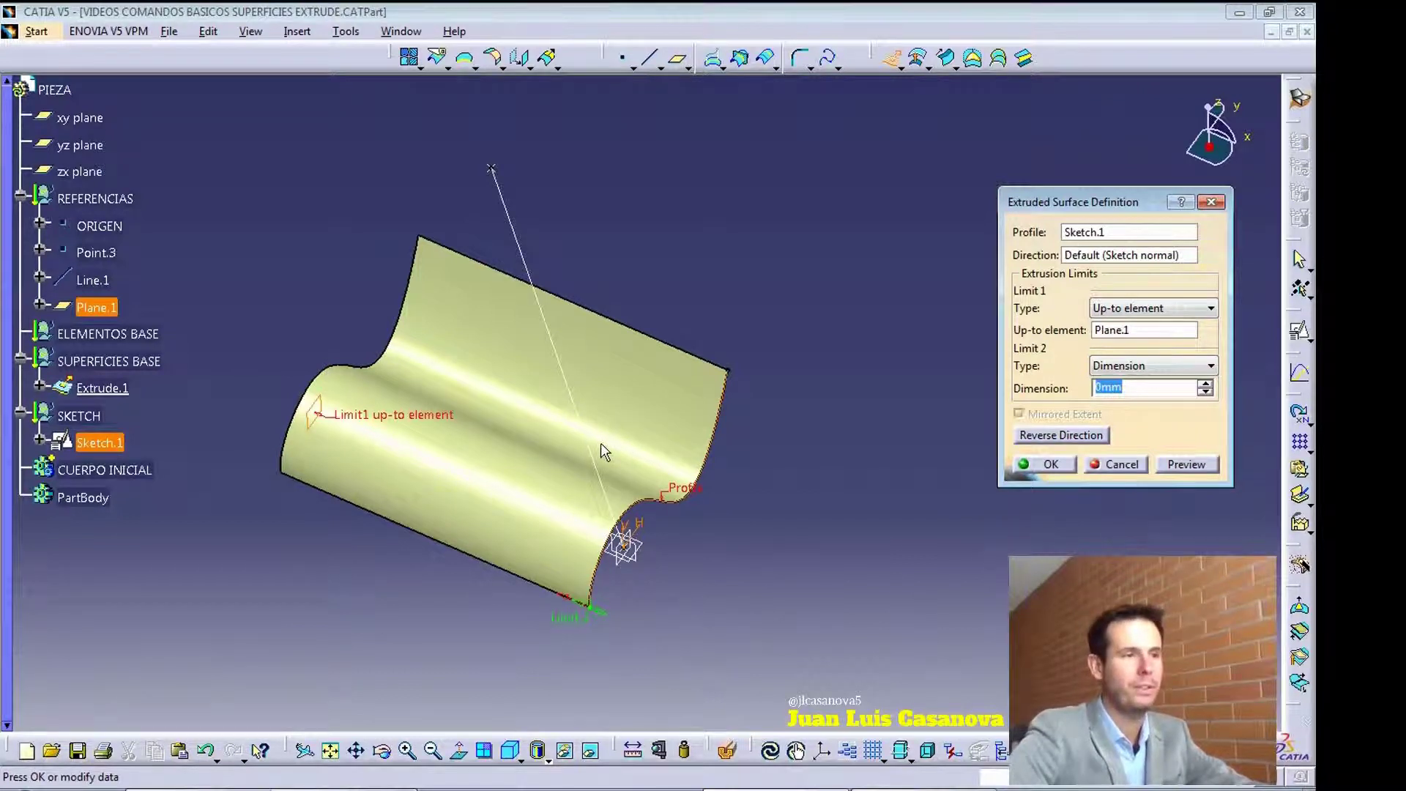
- Return the extrusion's first limit to the Dimension type and turn off the mirrored extent
{"action": "left_click", "coordinate": [1153, 307]}
{"action": "left_click", "coordinate": [1138, 325]}
{"action": "middle_click_drag", "start_coordinate": [842, 595], "coordinate": [872, 571]}
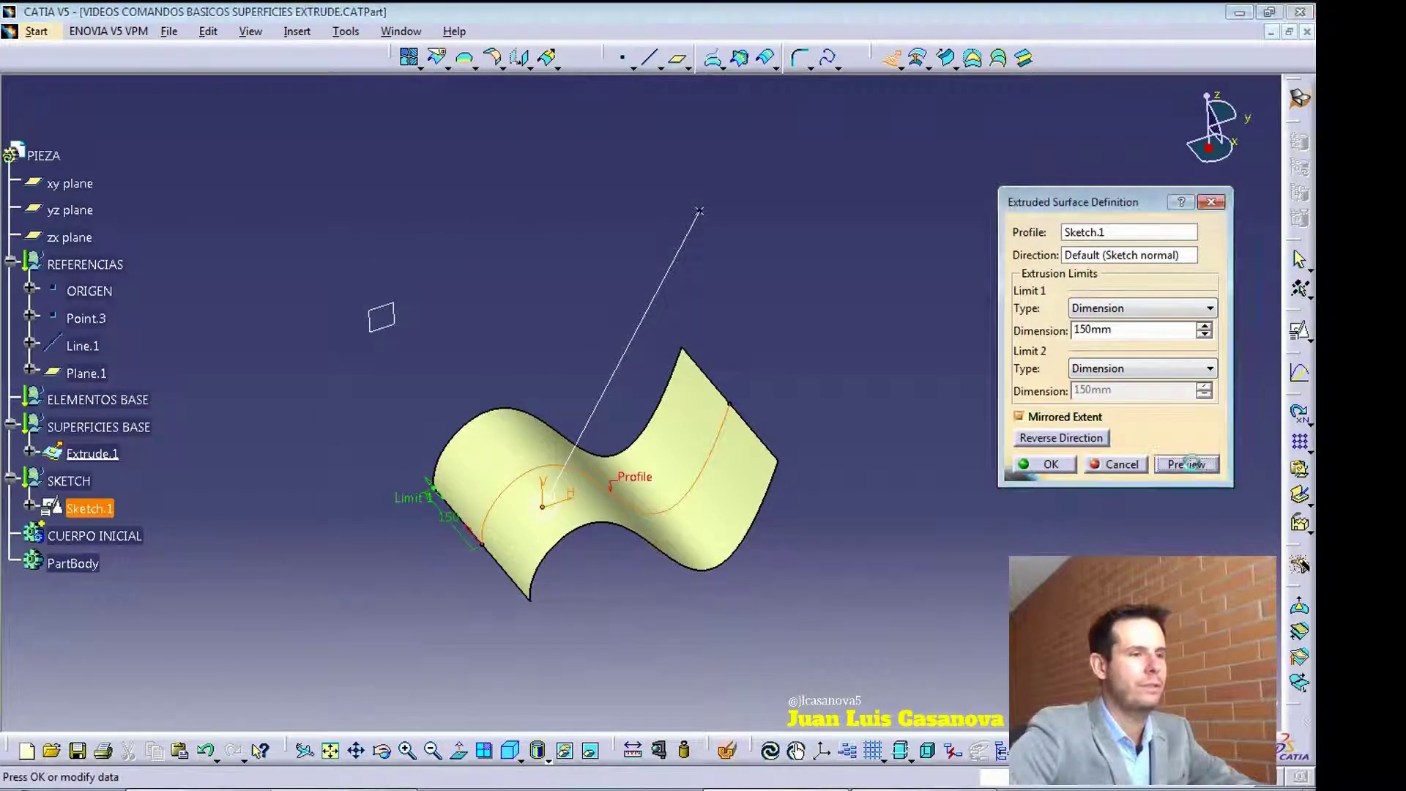
{"action": "left_click", "coordinate": [1033, 417]}
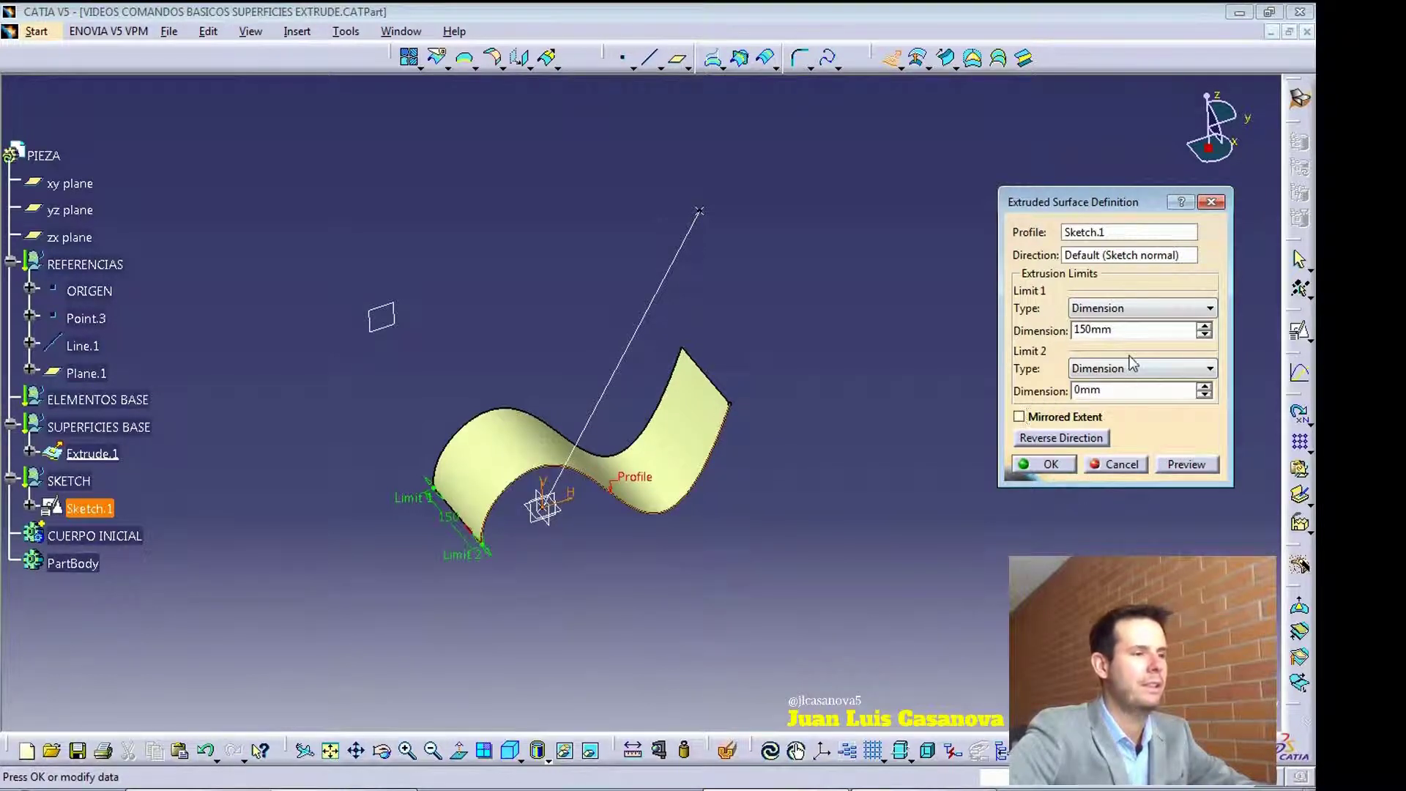
- Set Line.1 as the extrusion direction in place of the sketch normal, and reverse the direction
{"action": "left_click", "coordinate": [1096, 254]}
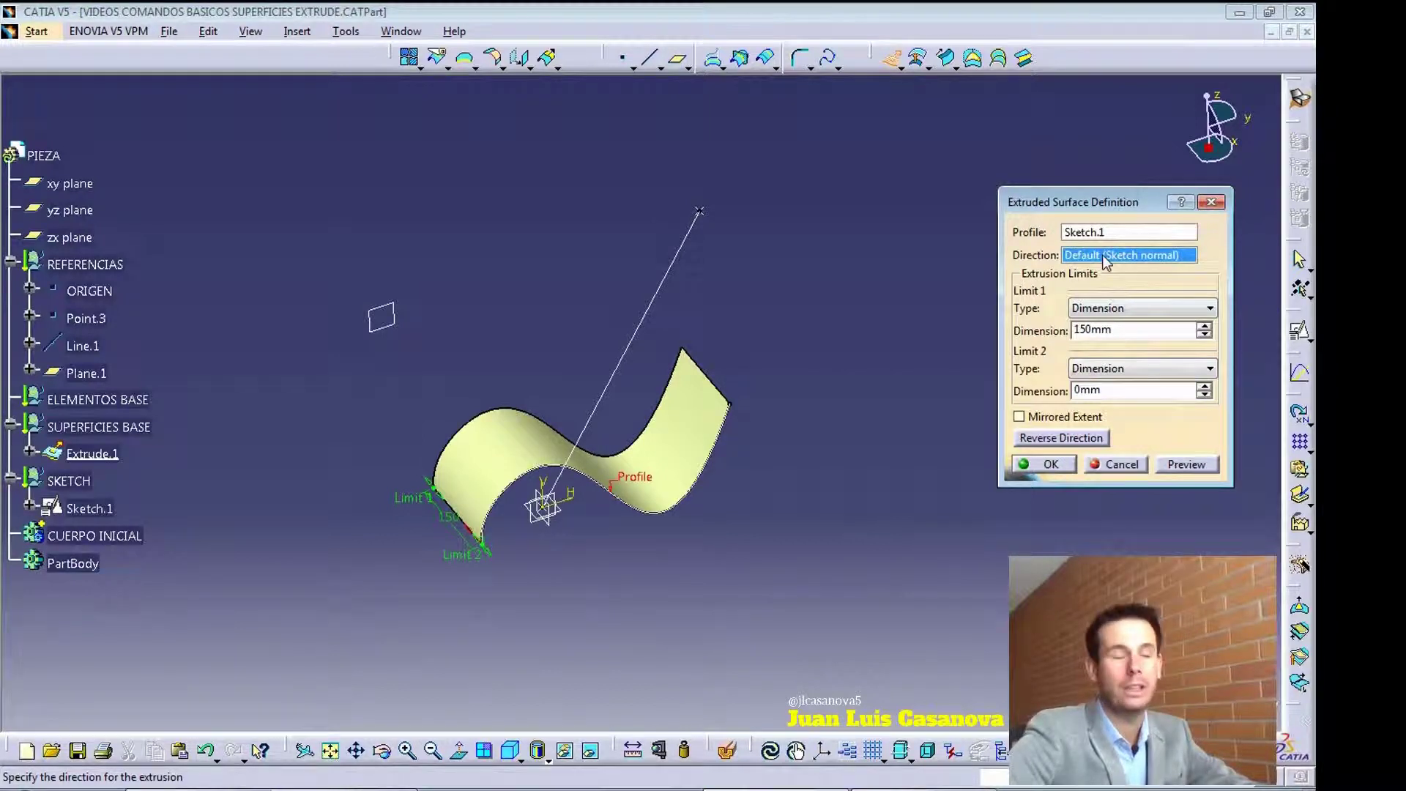
{"action": "right_click", "coordinate": [1156, 258]}
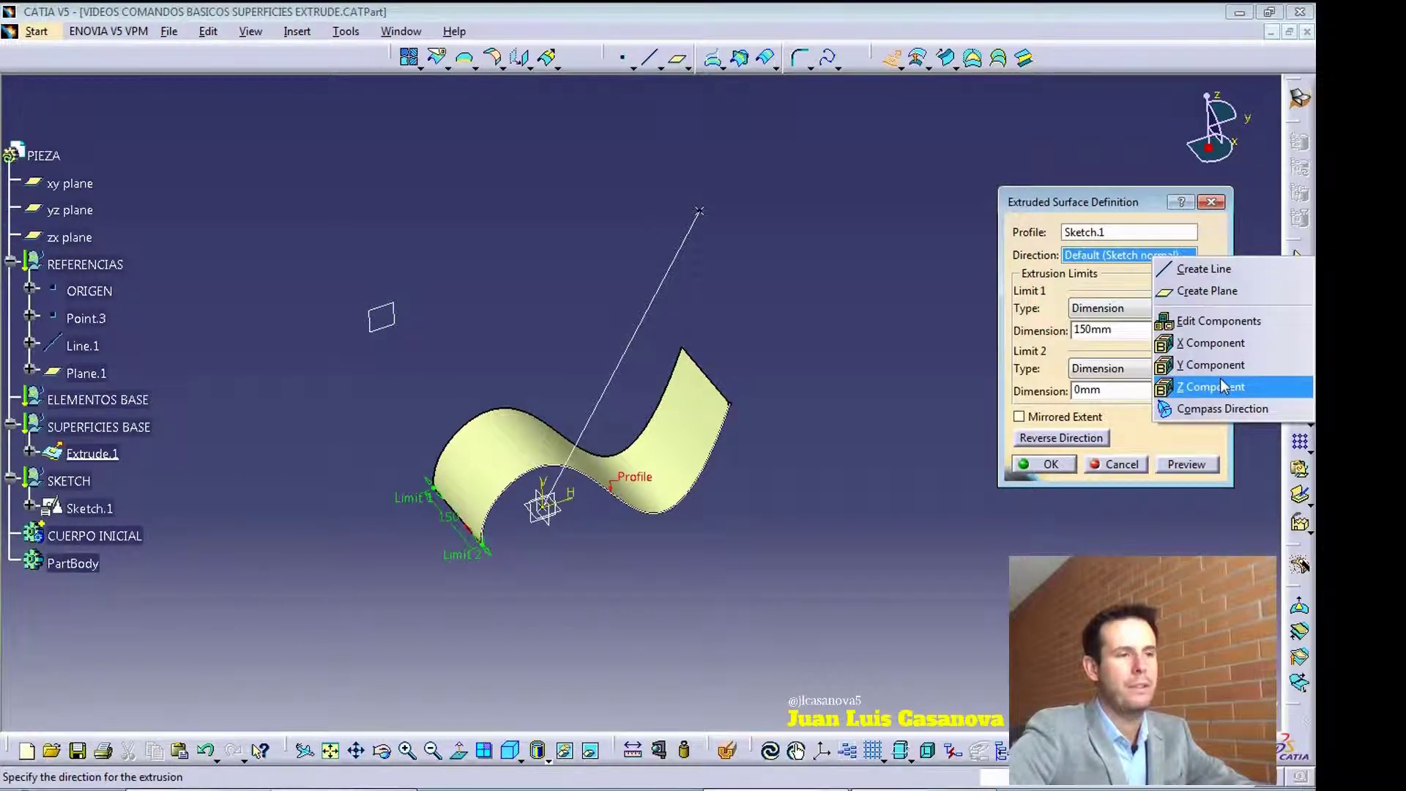
{"action": "left_click", "coordinate": [1117, 265]}
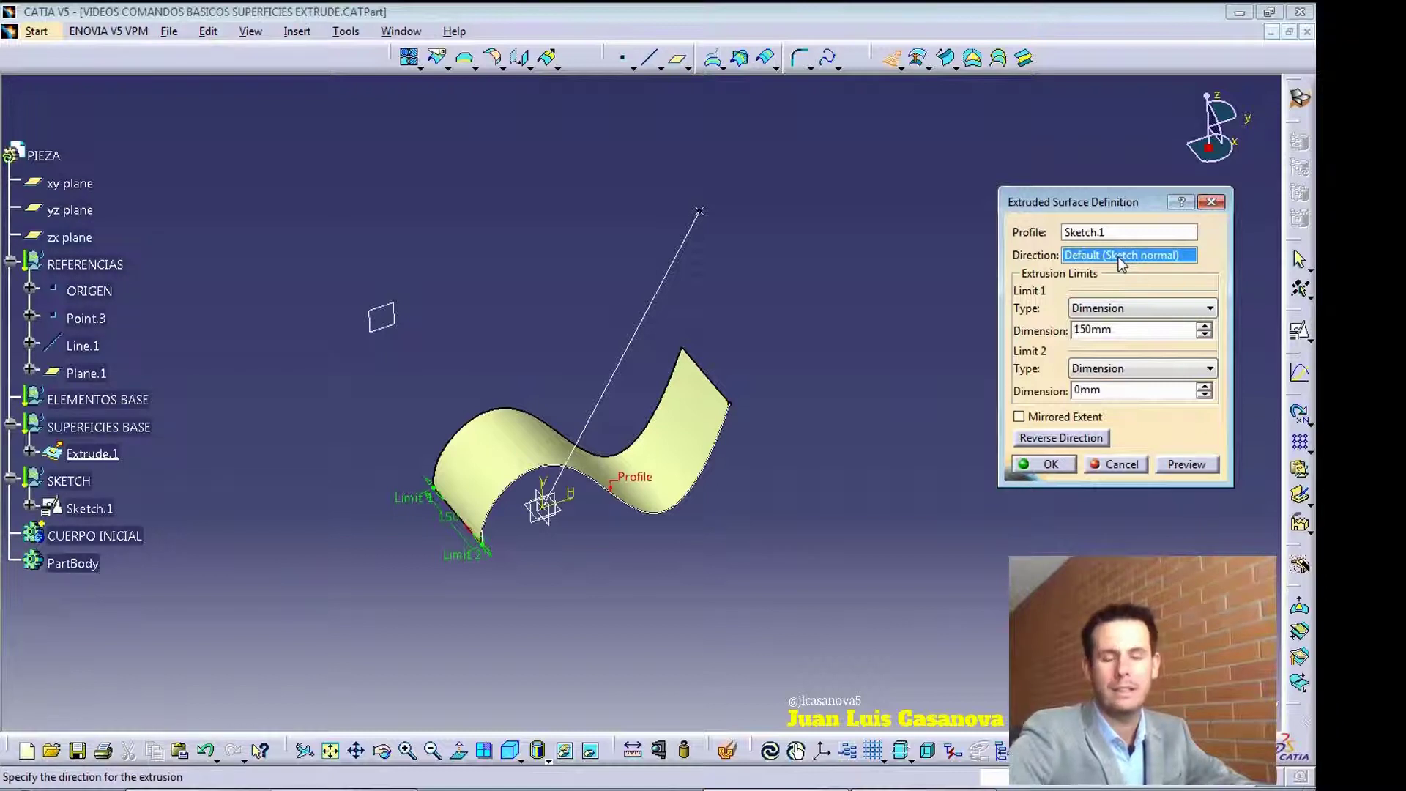
{"action": "middle_click_drag", "start_coordinate": [576, 323], "coordinate": [645, 262]}
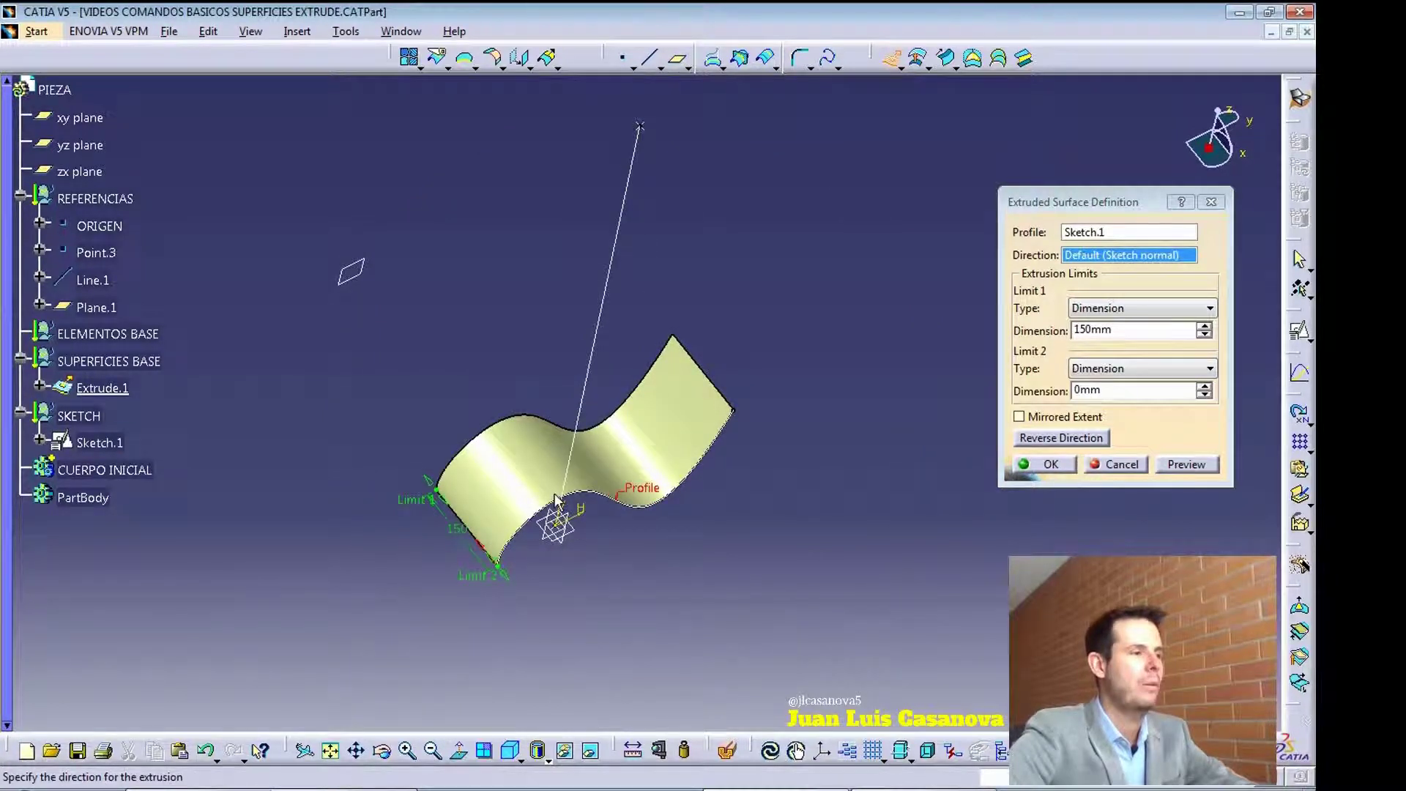
{"action": "left_click", "coordinate": [627, 208]}
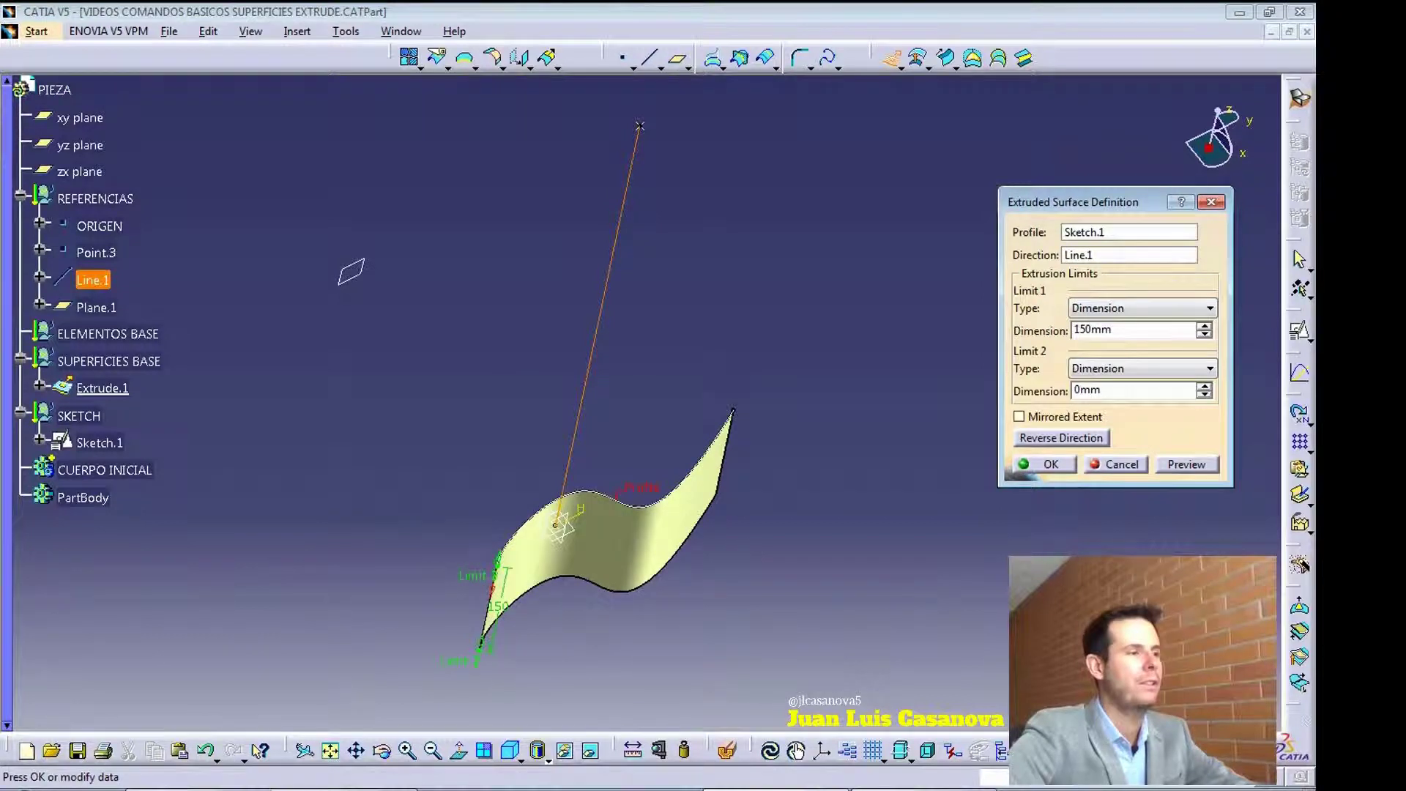
{"action": "left_click", "coordinate": [1095, 438]}
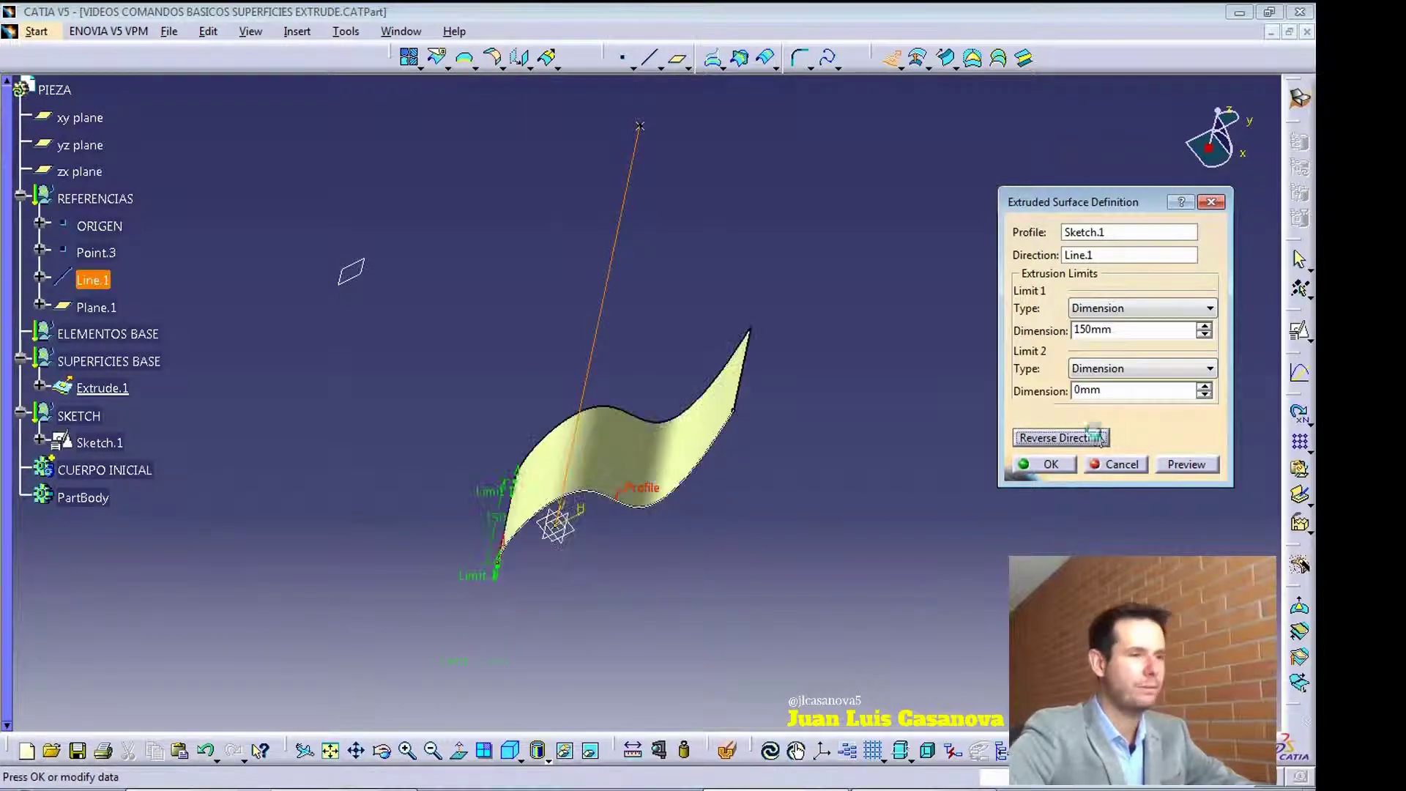
{"action": "middle_click_drag", "start_coordinate": [555, 532], "coordinate": [564, 487]}
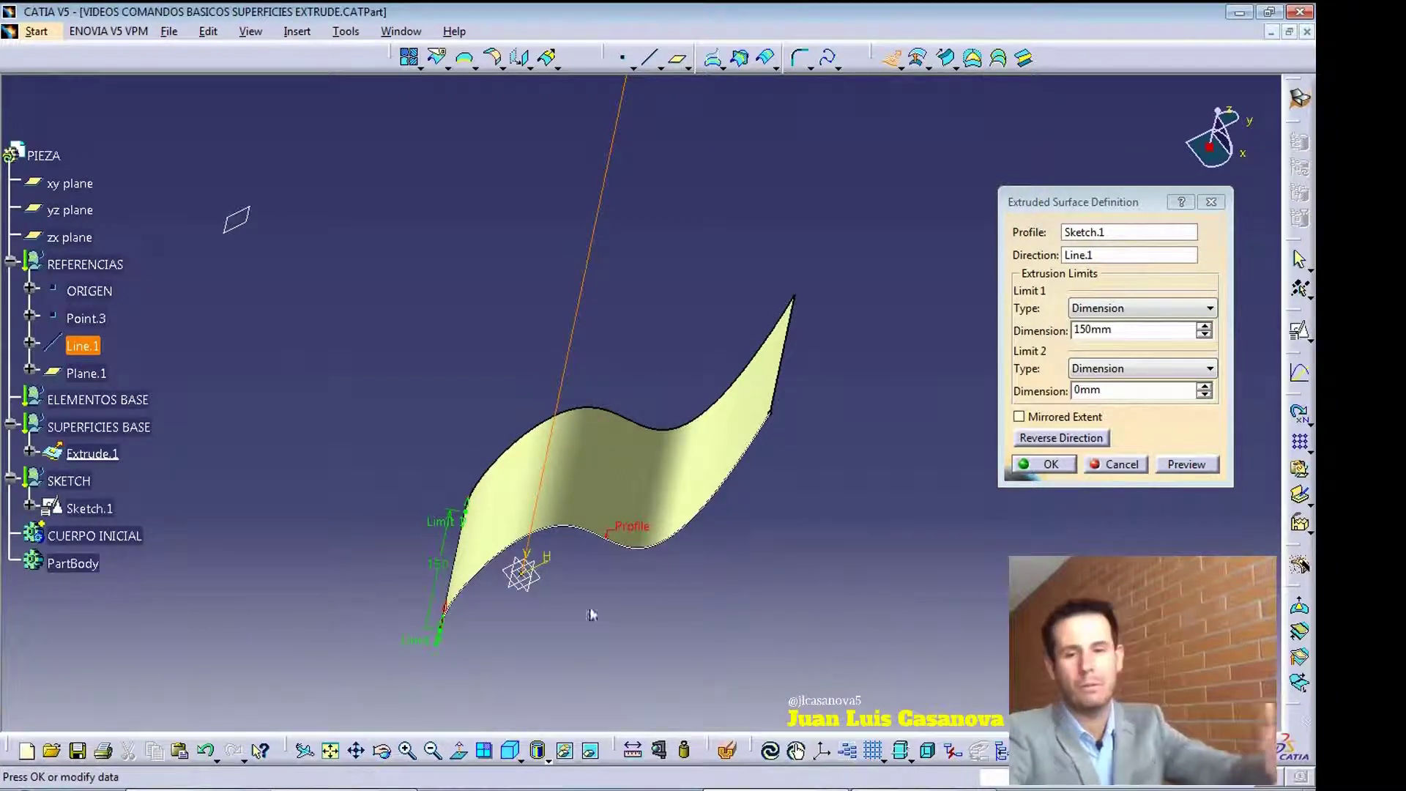
{"action": "mouse_move", "coordinate": [587, 577]}
{"action": "middle_mouse_down"}
{"action": "mouse_move", "coordinate": [590, 590]}
{"action": "mouse_move", "coordinate": [576, 583]}
{"action": "middle_mouse_up"}
{"action": "scroll", "coordinate": [586, 557], "scroll_direction": "up", "scroll_amount": 2}
{"action": "middle_click_drag", "start_coordinate": [603, 373], "coordinate": [599, 498]}
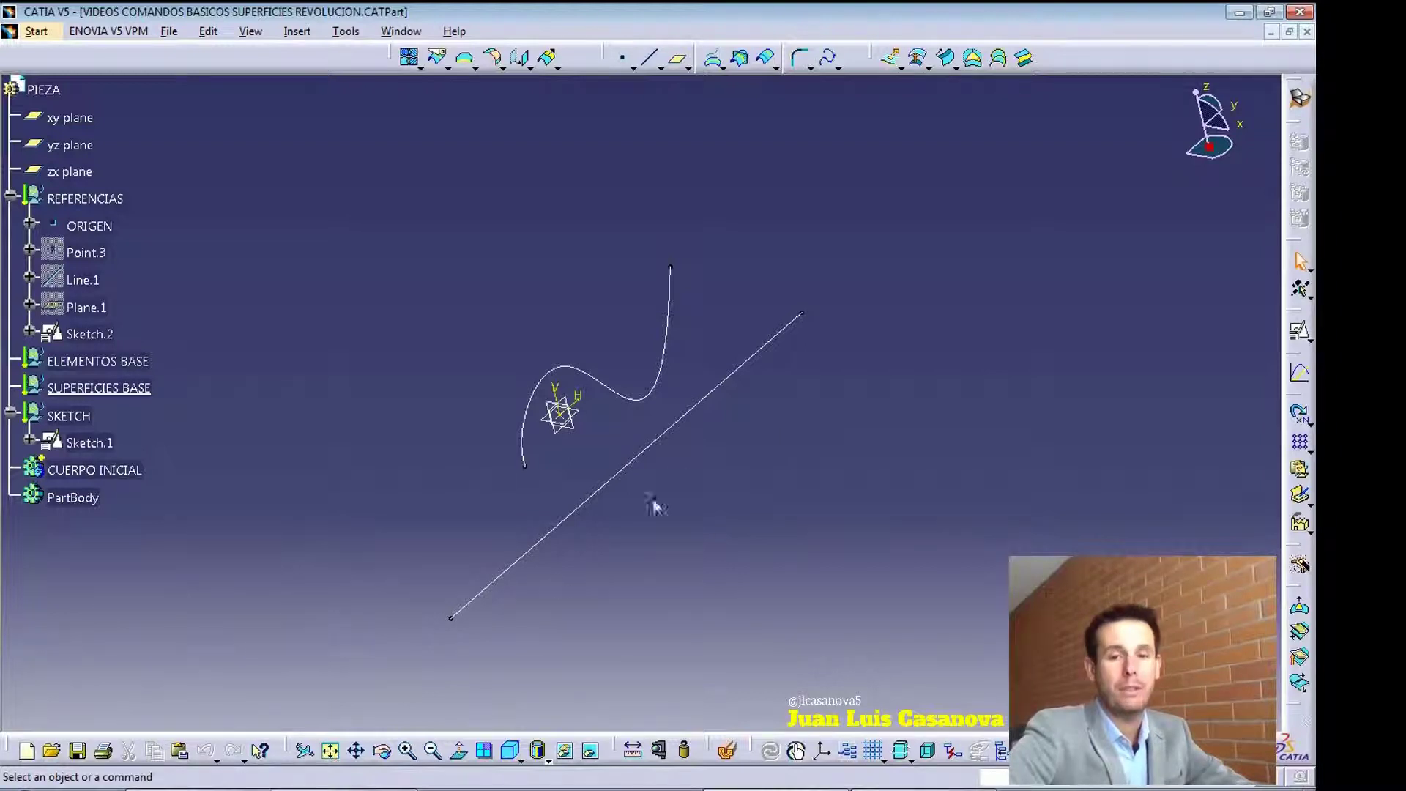
- Define a revolution surface from the wavy Sketch.1 profile, using the straight line of Sketch.2 as the revolution axis
{"action": "middle_click_drag", "start_coordinate": [462, 618], "coordinate": [401, 385]}
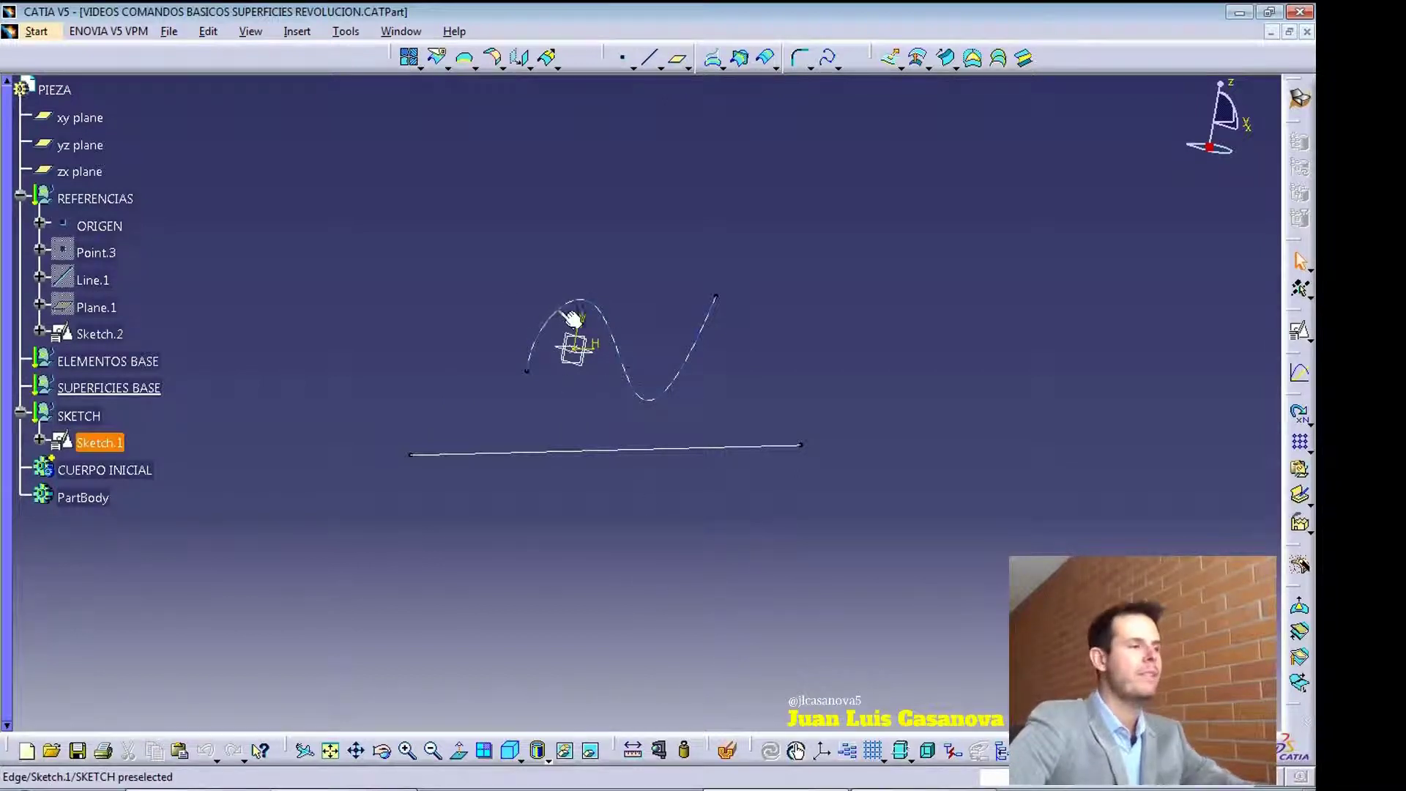
{"action": "middle_click_drag", "start_coordinate": [672, 351], "coordinate": [782, 174]}
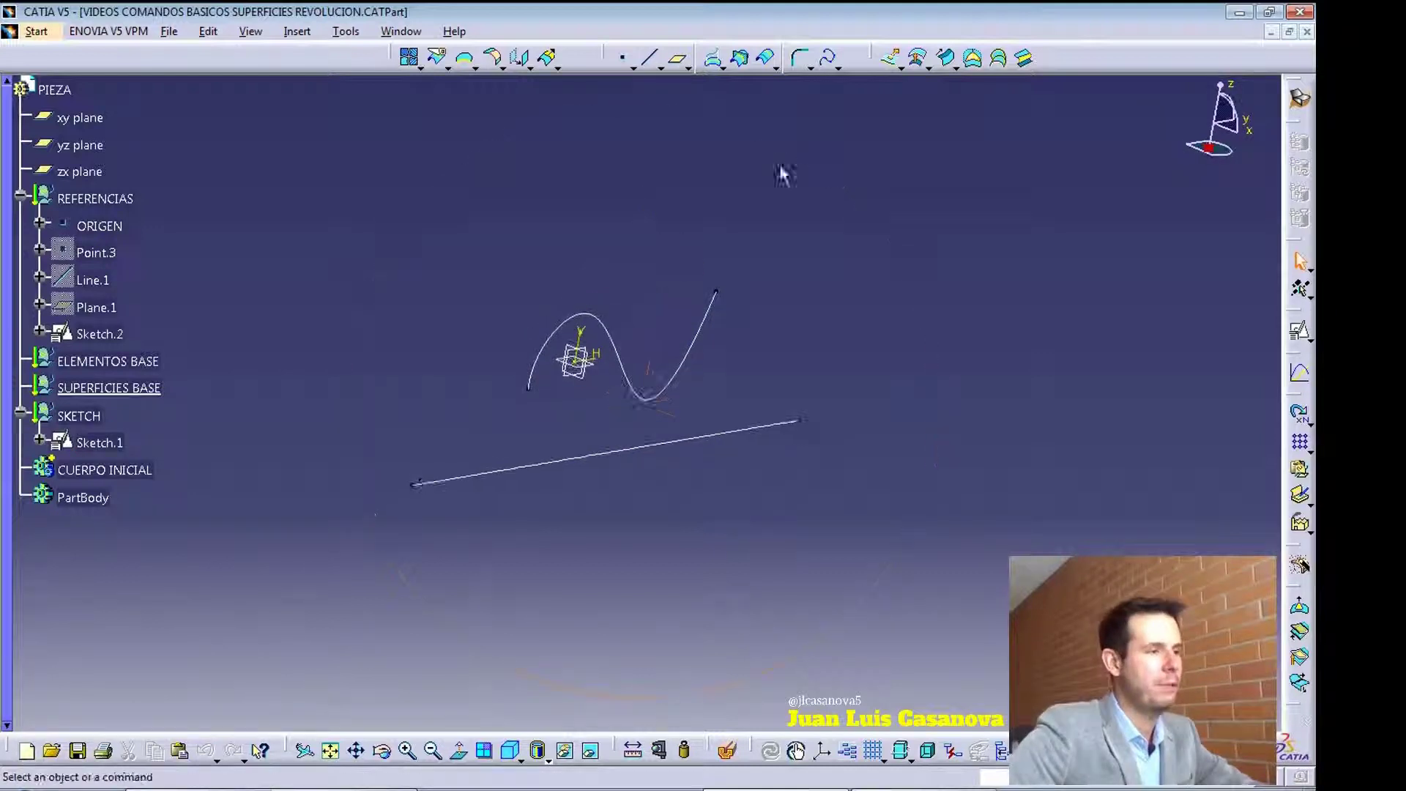
{"action": "left_click", "coordinate": [903, 66]}
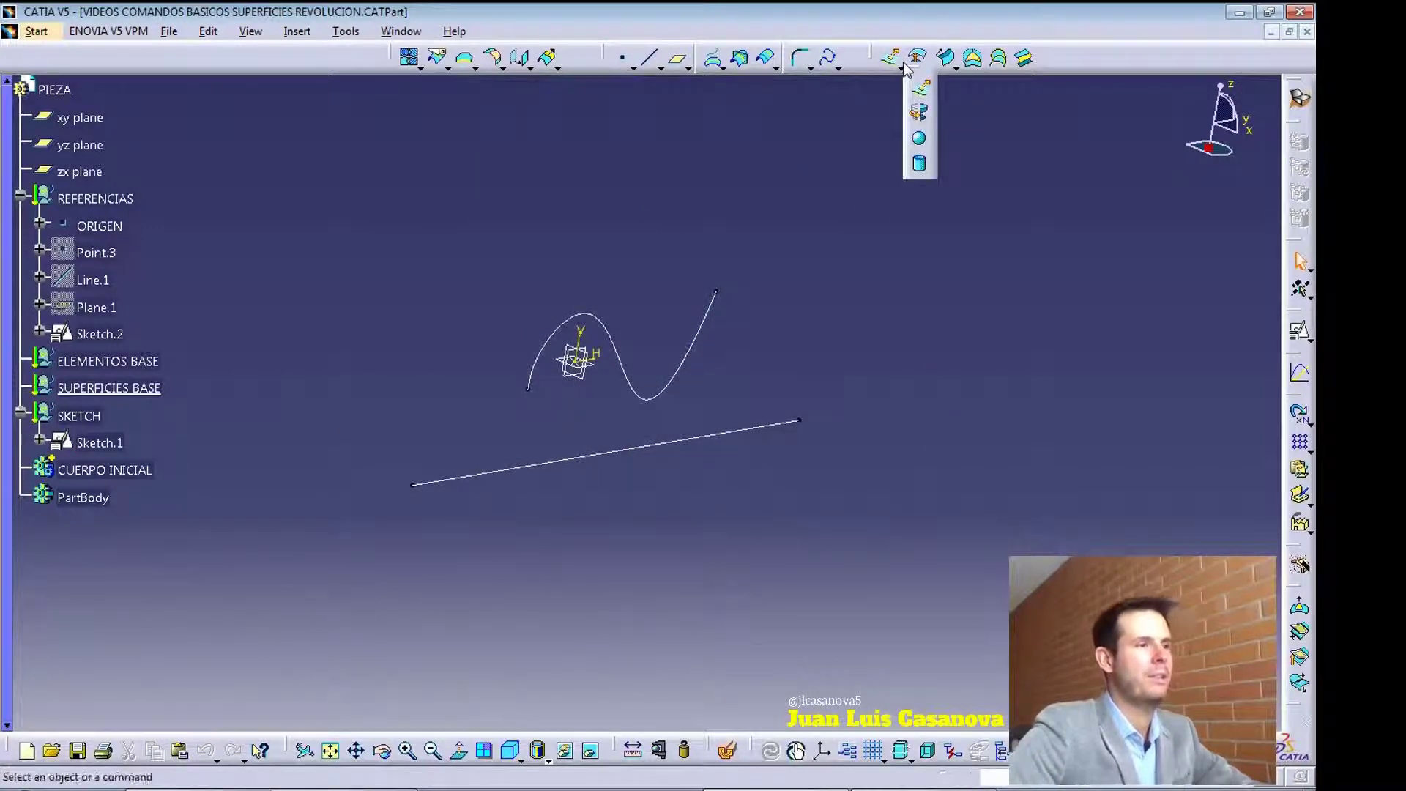
{"action": "left_click", "coordinate": [923, 111]}
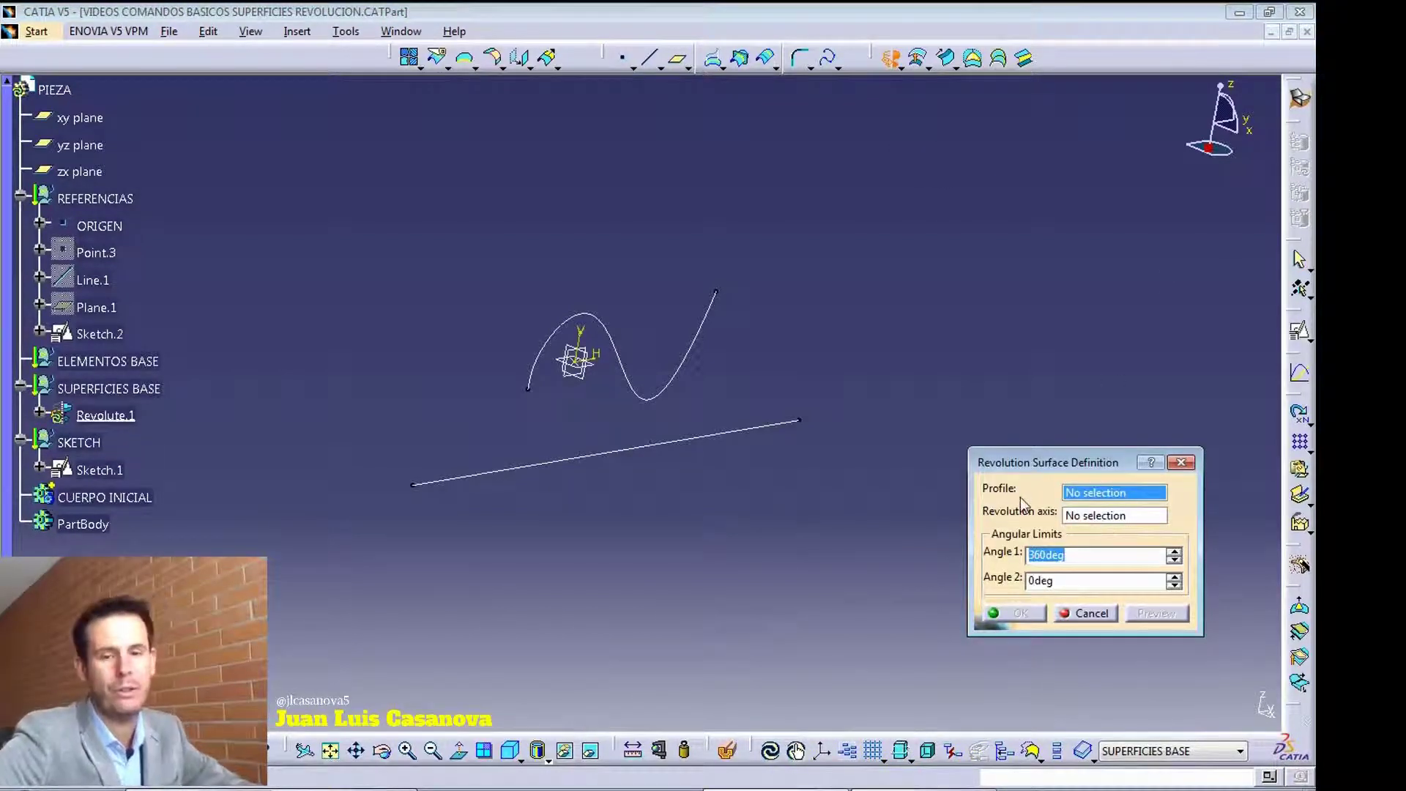
{"action": "left_click", "coordinate": [689, 351]}
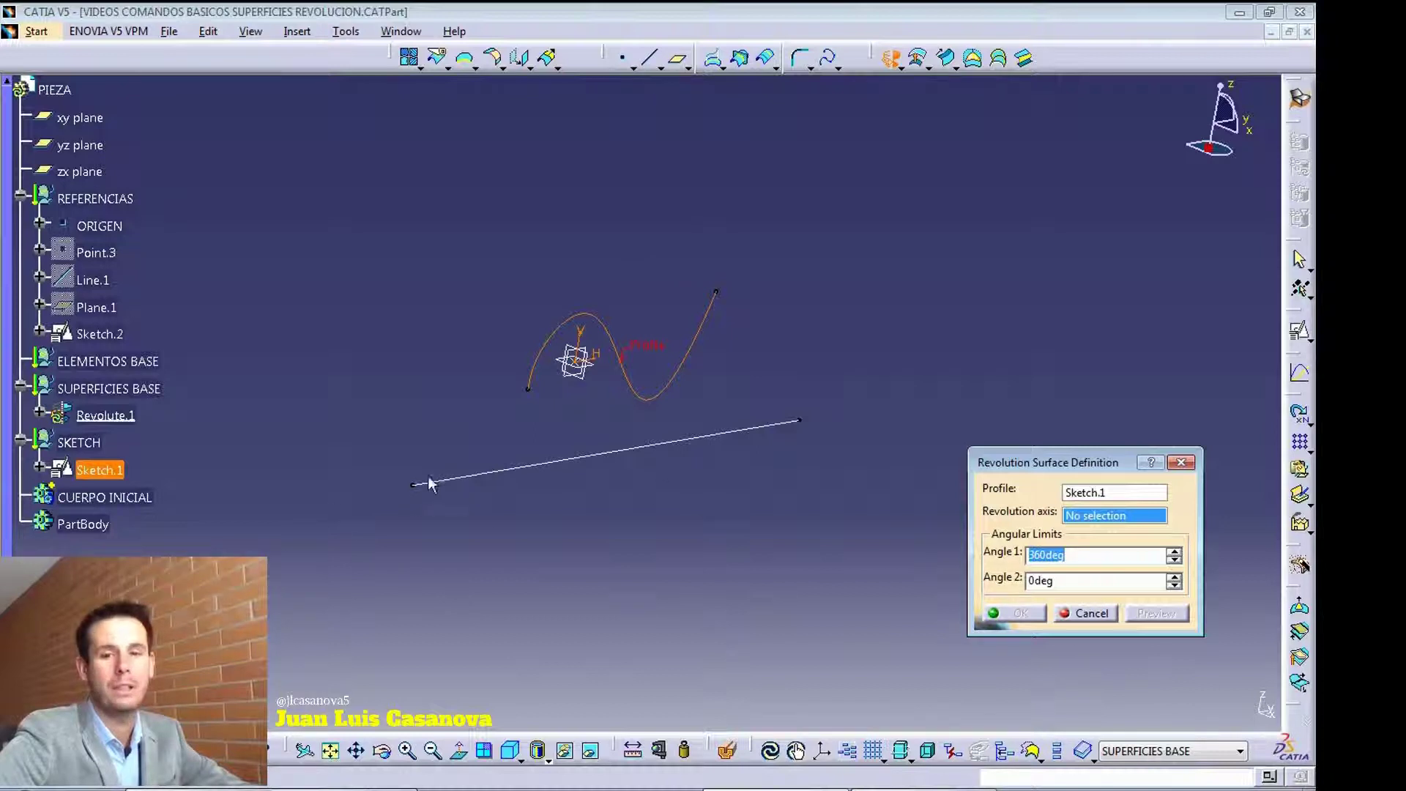
{"action": "right_click", "coordinate": [1107, 519]}
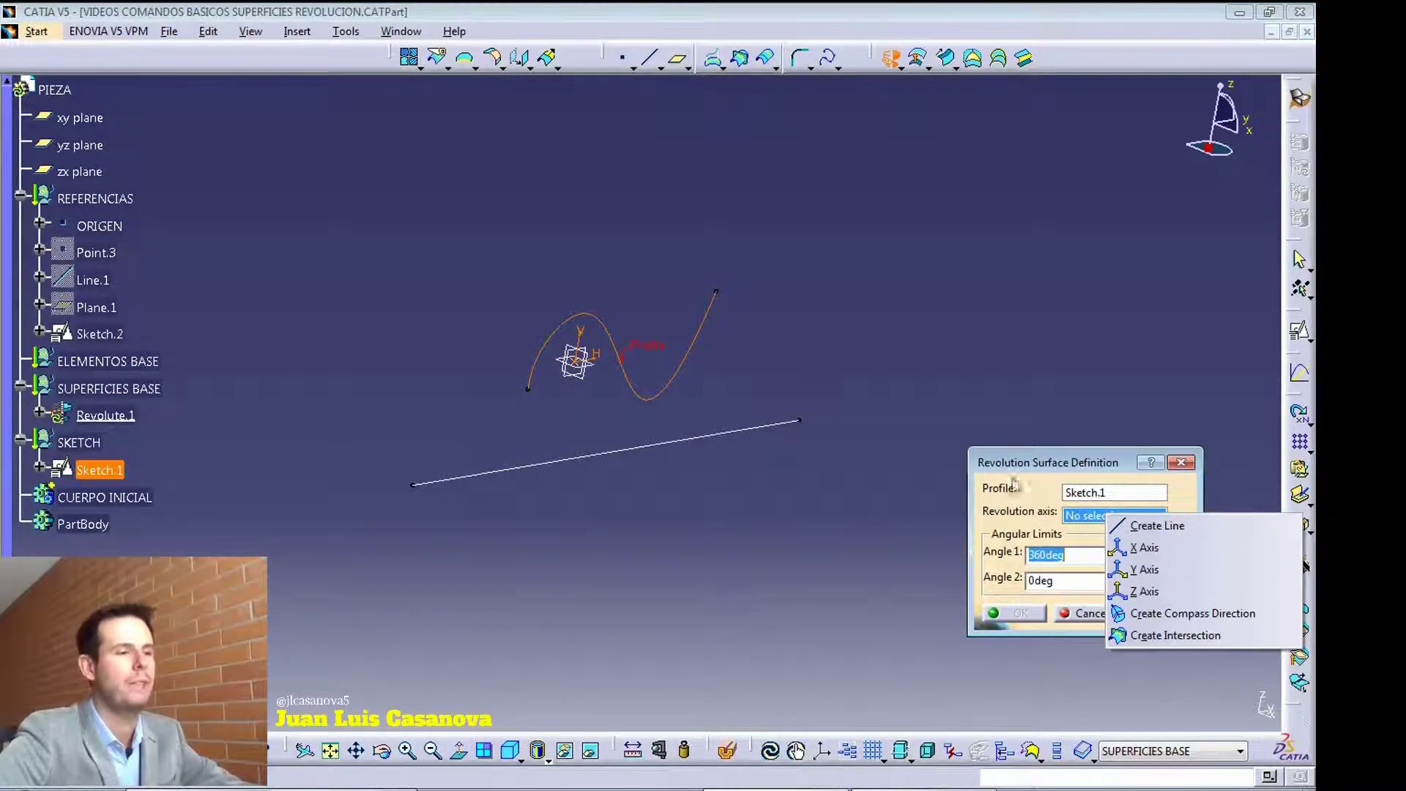
{"action": "left_click", "coordinate": [1043, 466]}
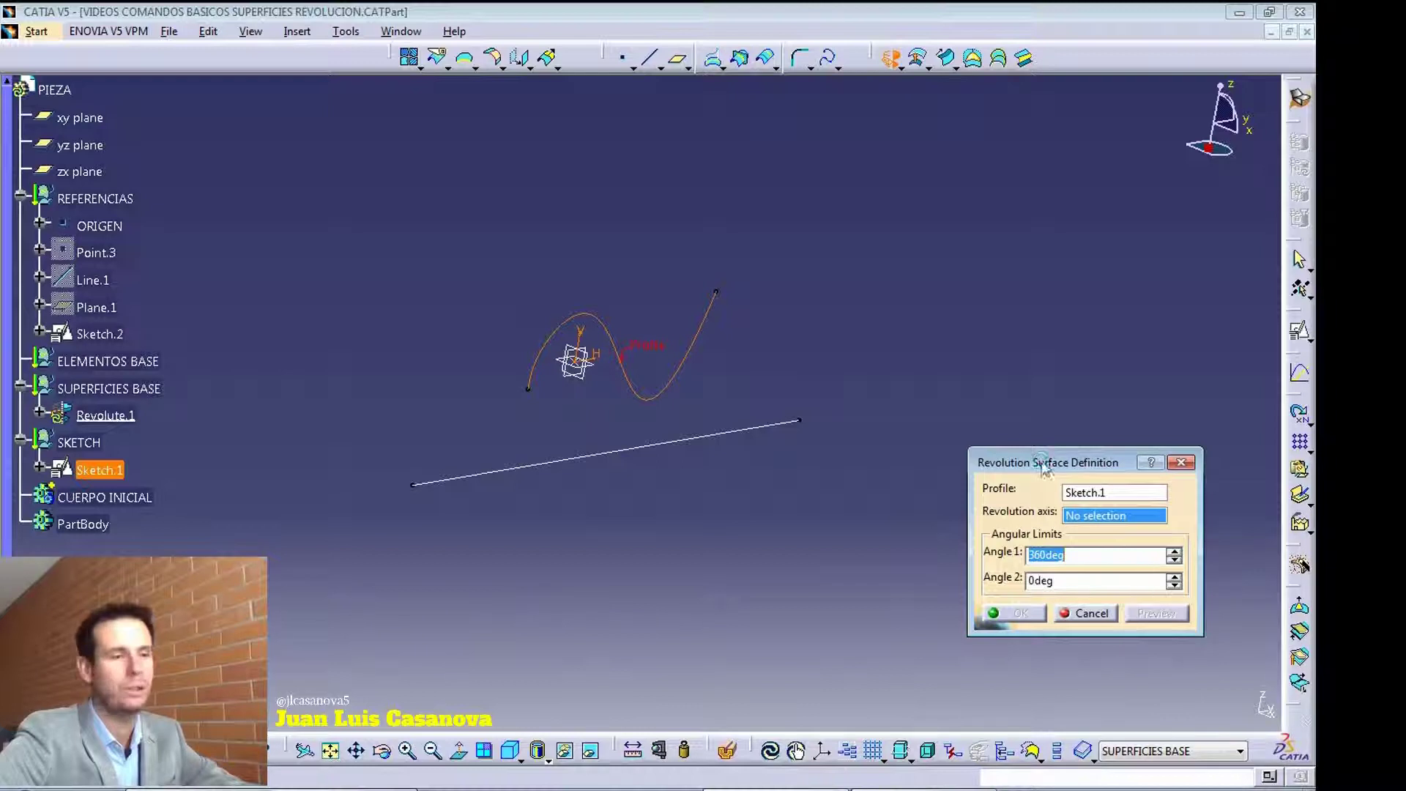
{"action": "left_click", "coordinate": [633, 457]}
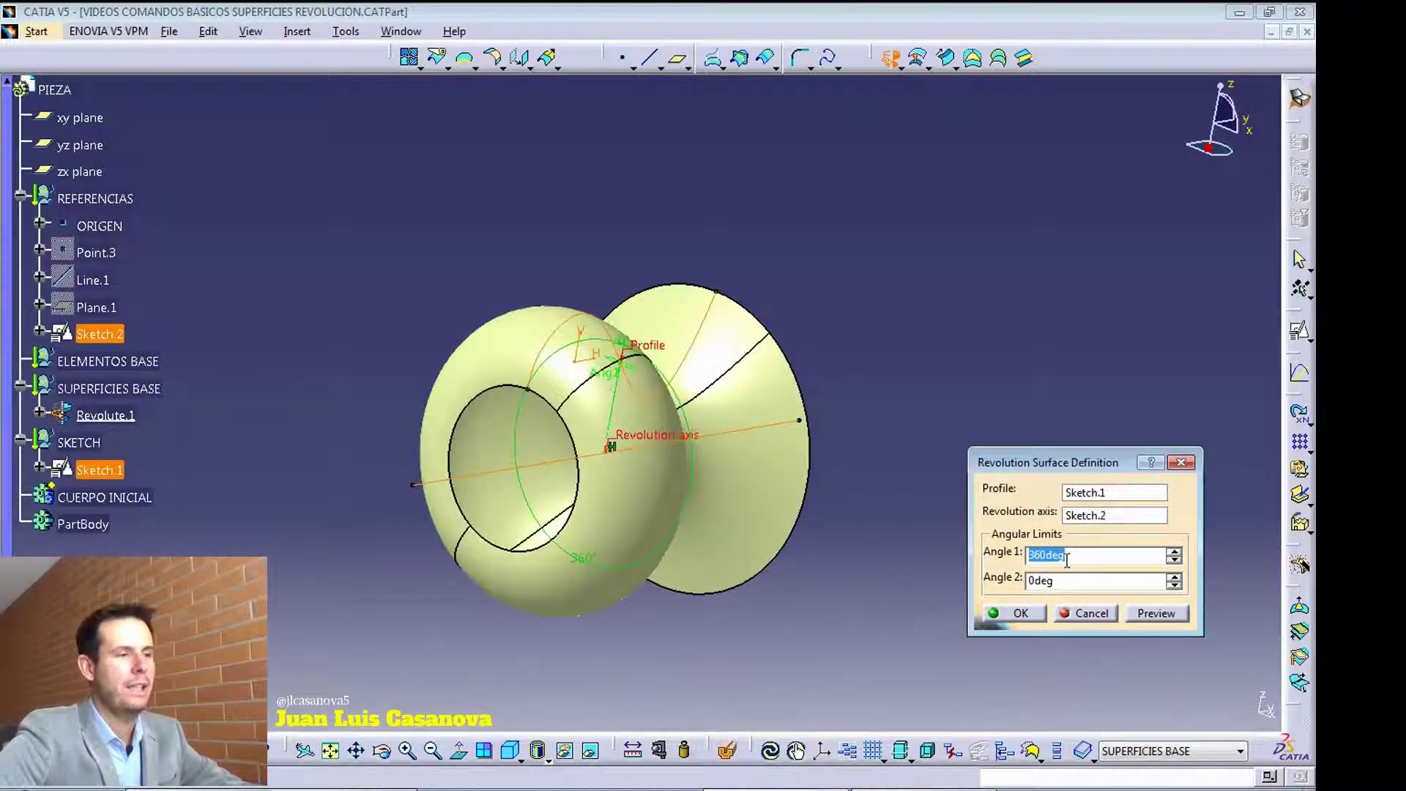
- Set the revolution surface's Angle 1 to 30 degrees
{"action": "middle_click_drag", "start_coordinate": [568, 481], "coordinate": [779, 395]}
{"action": "middle_click_drag", "start_coordinate": [696, 556], "coordinate": [648, 582]}
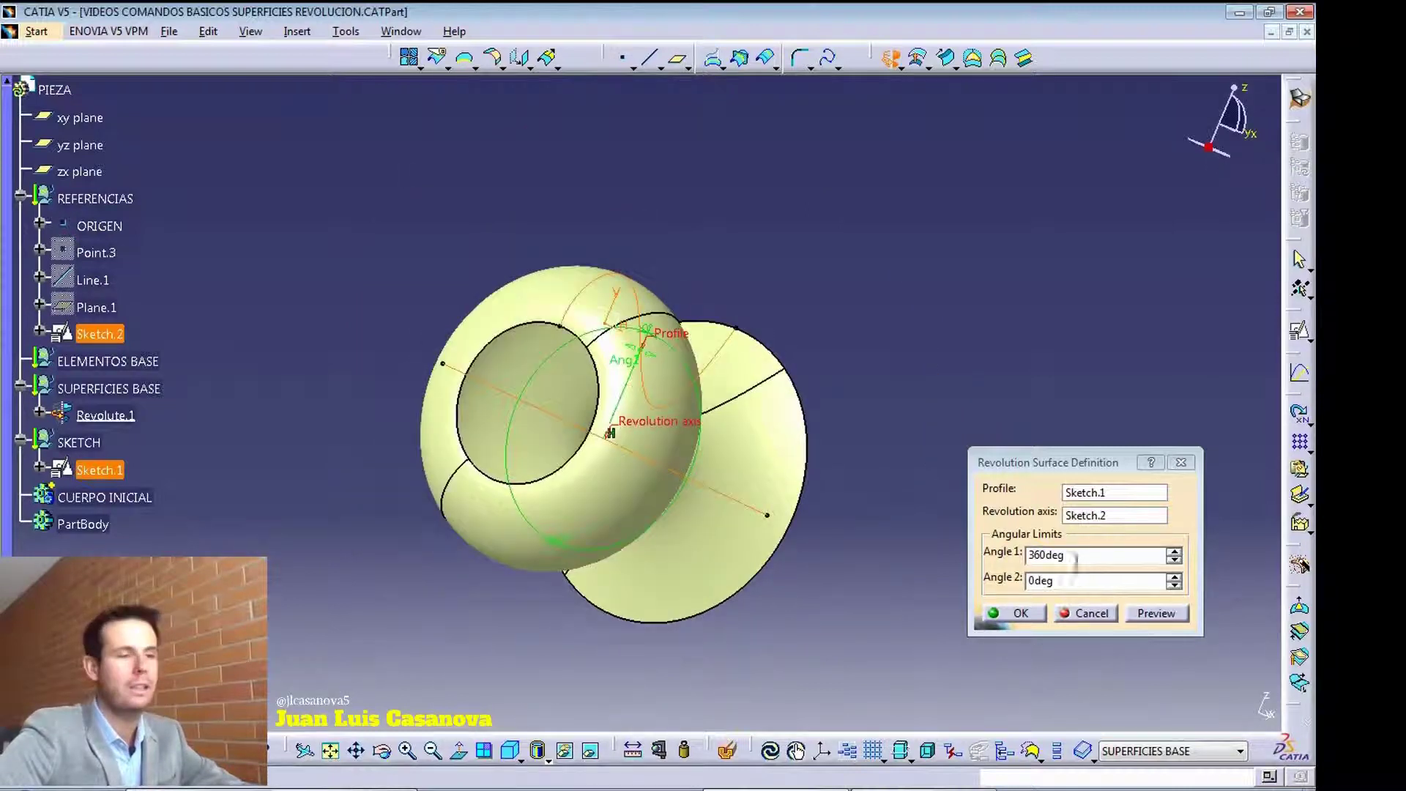
{"action": "left_click_drag", "start_coordinate": [1074, 557], "coordinate": [993, 558]}
{"action": "type", "text": "30"}
{"action": "key", "text": "Tab"}
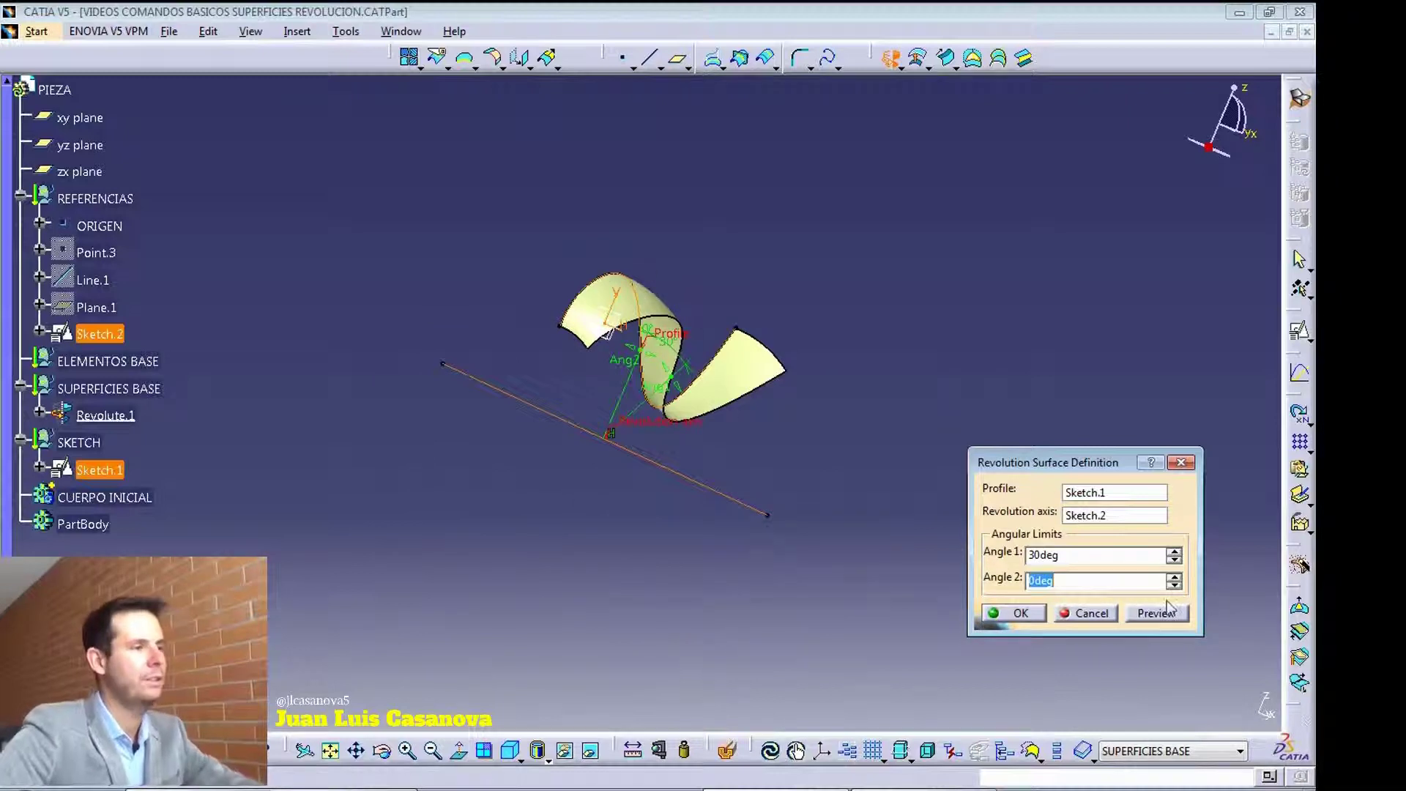
- Set the revolution surface's Angle 1 to 60 degrees and try Angle 2 at 30 and 60 degrees
{"action": "left_click_drag", "start_coordinate": [1095, 555], "coordinate": [1012, 550]}
{"action": "type", "text": "60"}
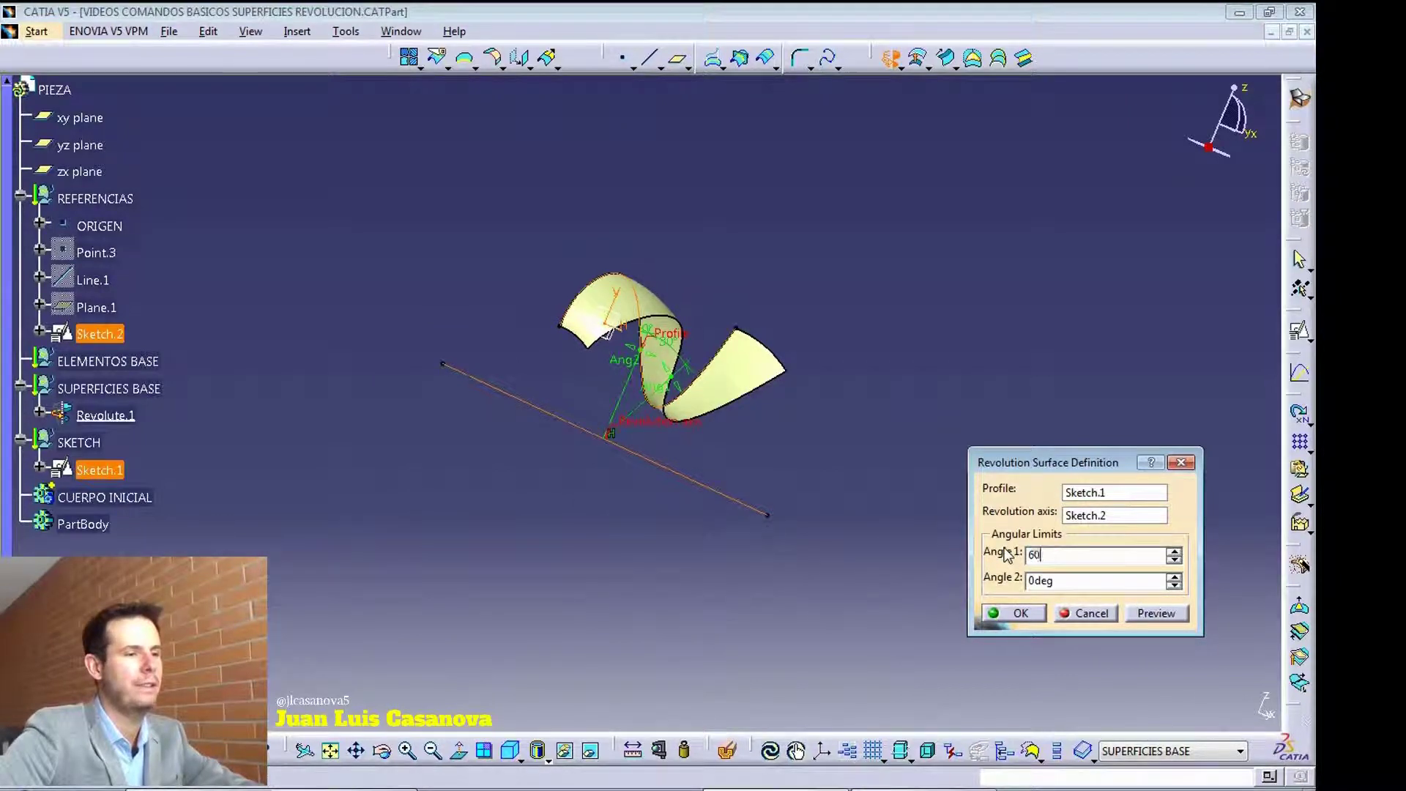
{"action": "key", "text": "Tab"}
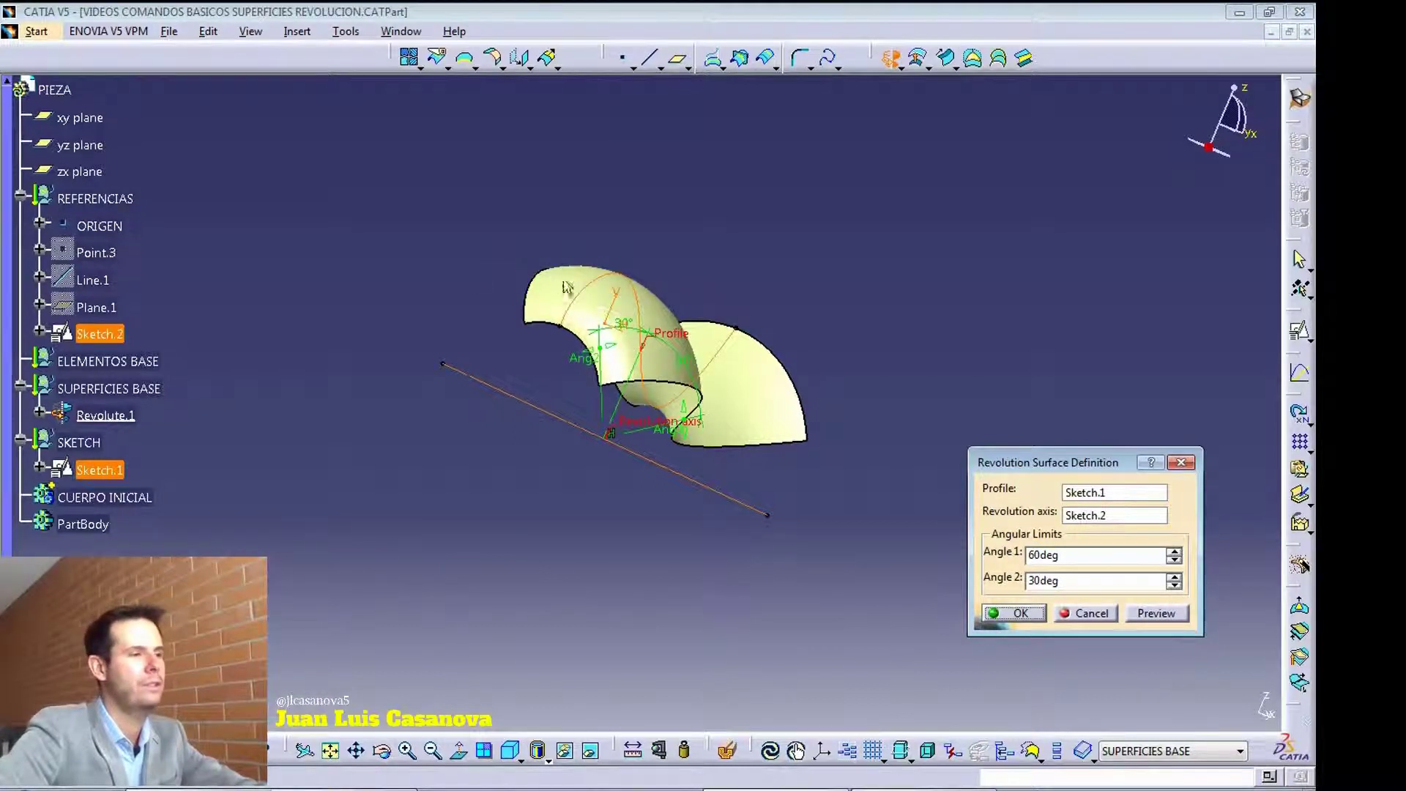
{"action": "double_click", "coordinate": [1035, 580]}
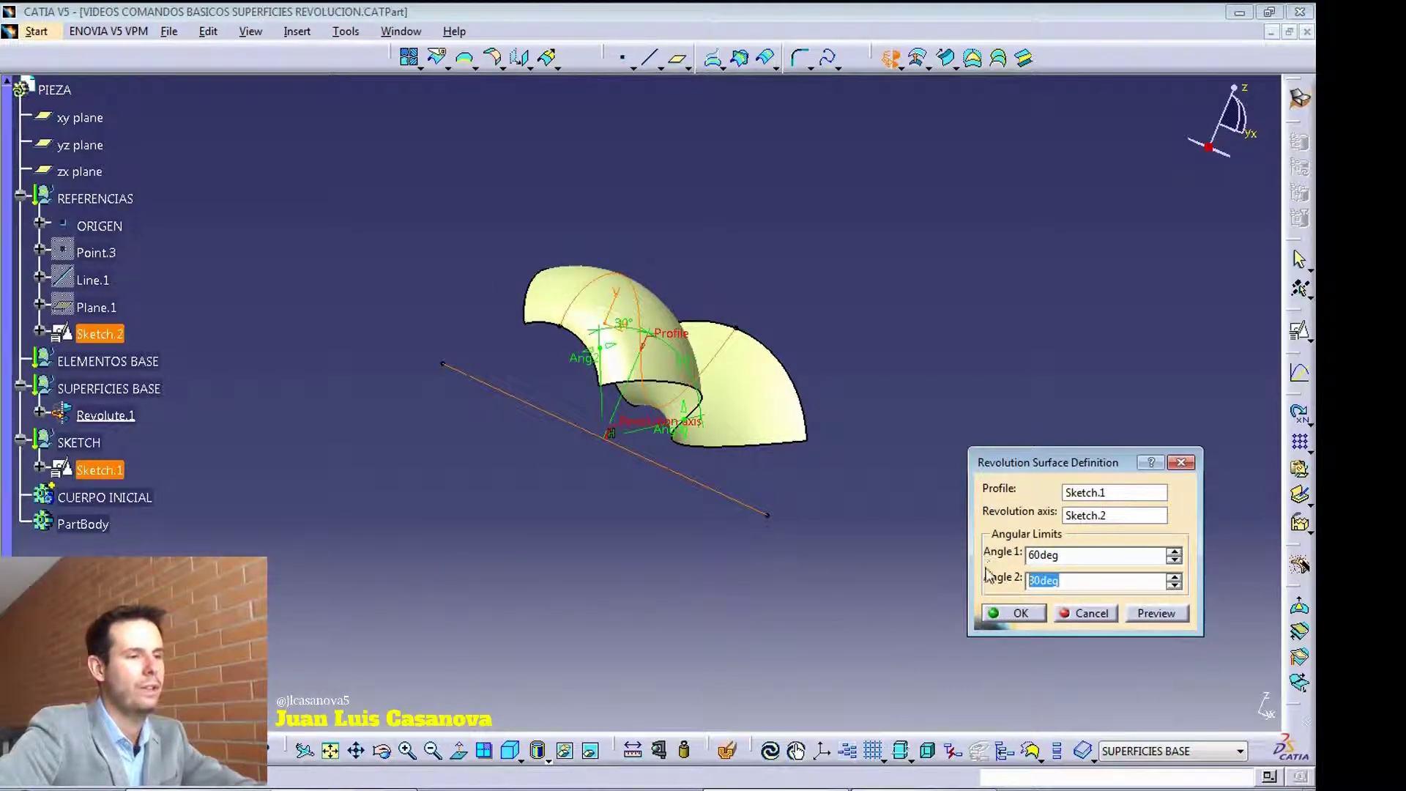
{"action": "type", "text": "60"}
{"action": "key", "text": "Tab"}
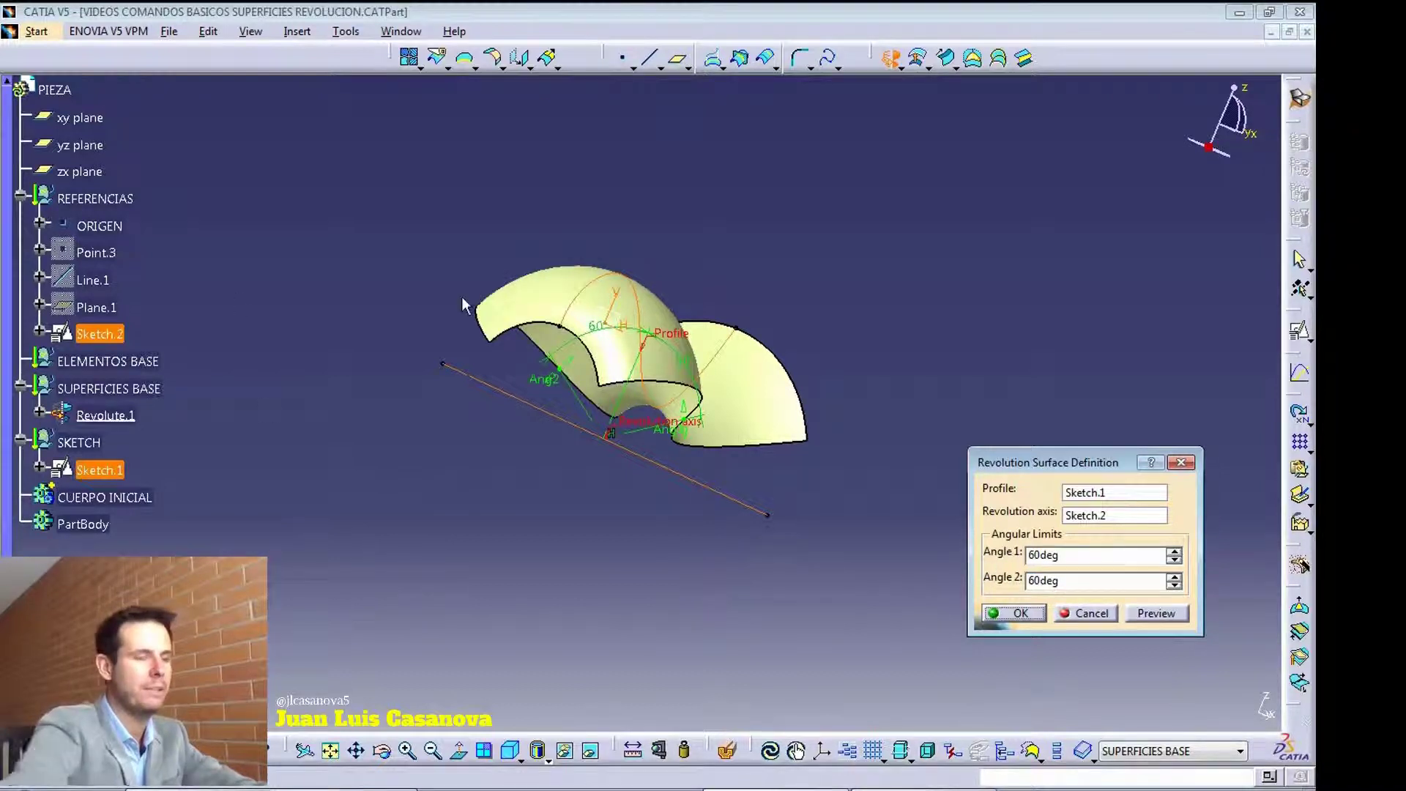
- Set the revolution surface's Angle 2 to 0 degrees and Angle 1 to 360 degrees, and create the full revolution
{"action": "double_click", "coordinate": [1036, 579]}
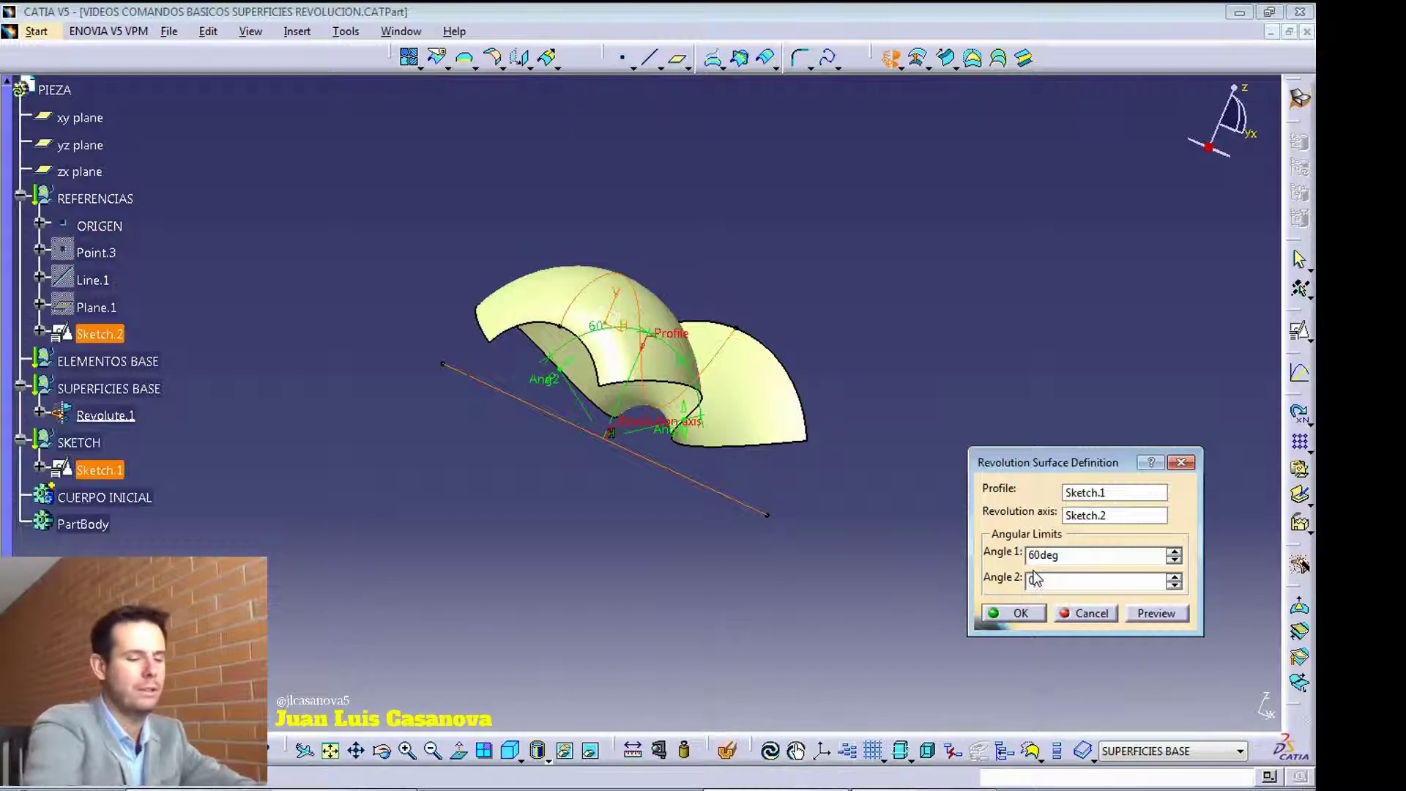
{"action": "type", "text": "0"}
{"action": "key", "text": "Tab"}
{"action": "double_click", "coordinate": [1029, 555]}
{"action": "type", "text": "360"}
{"action": "key", "text": "Tab"}
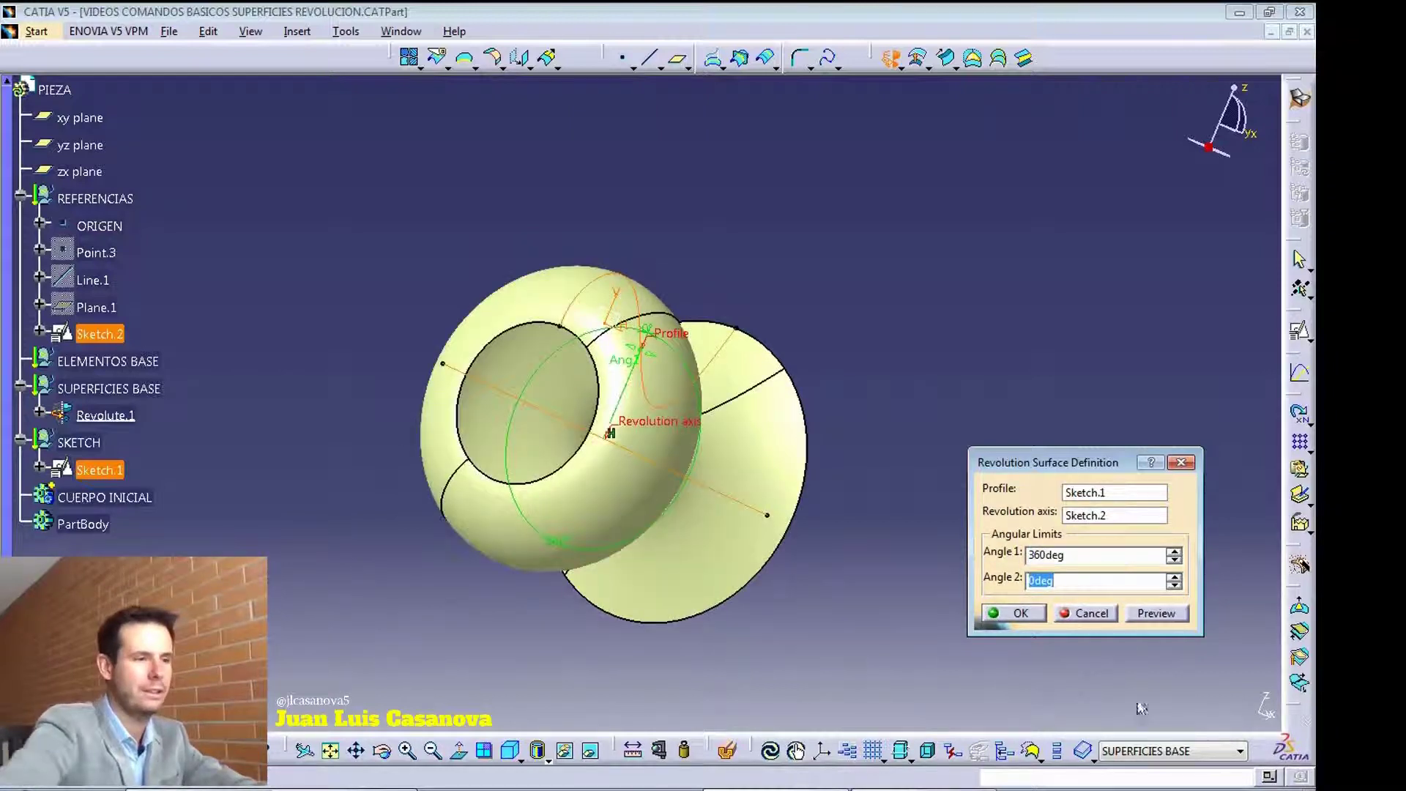
{"action": "left_click", "coordinate": [1034, 620]}
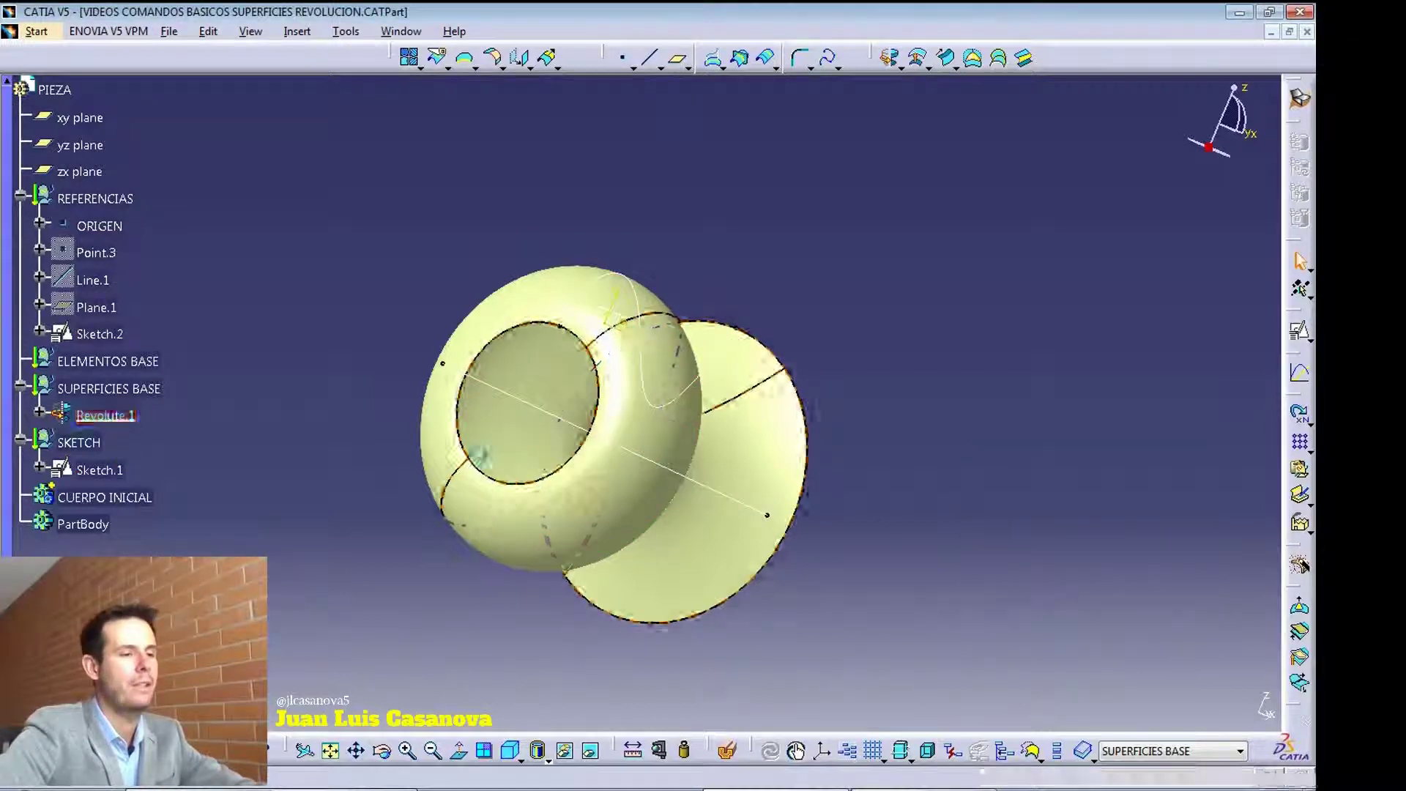
{"action": "middle_click_drag", "start_coordinate": [599, 500], "coordinate": [832, 533]}
{"action": "left_click", "coordinate": [833, 533]}
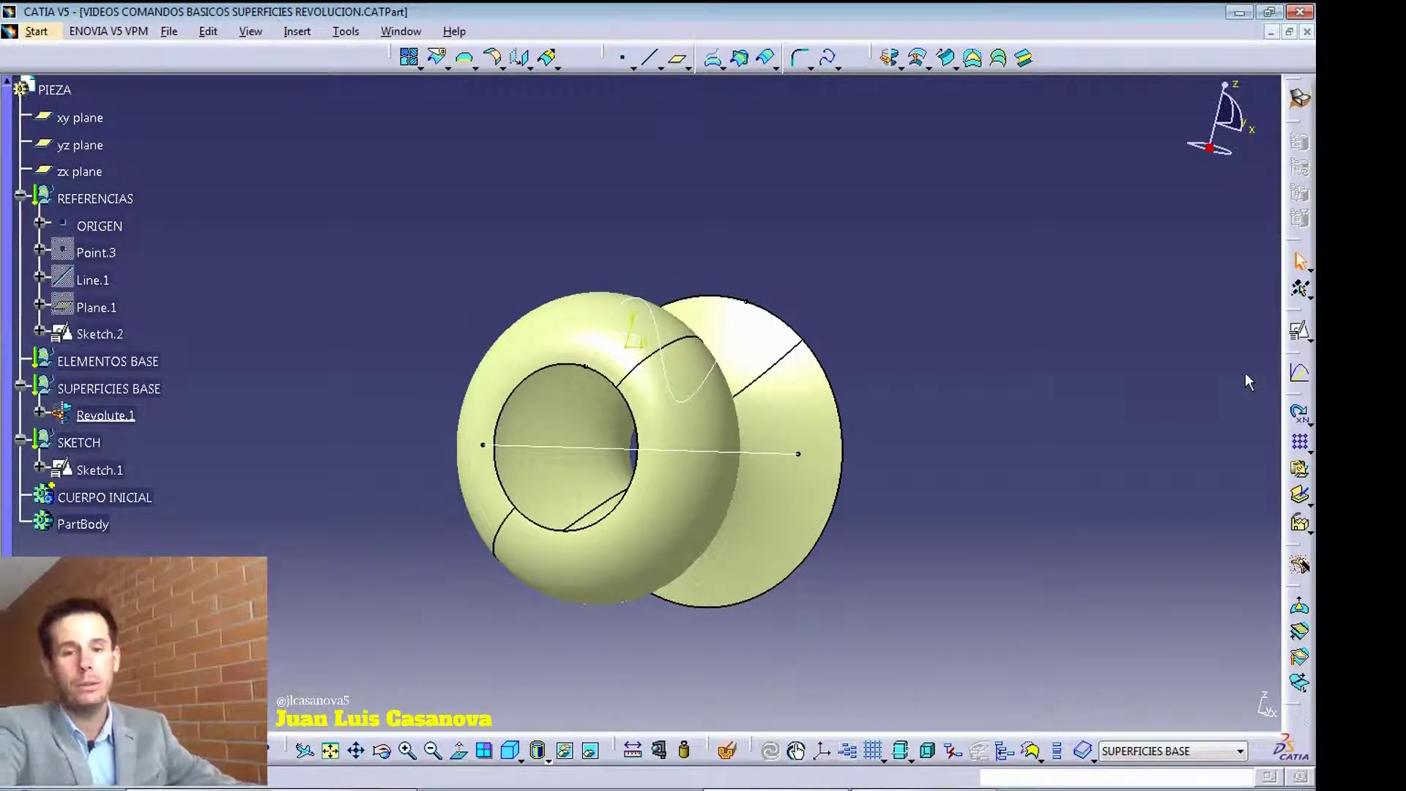
{"action": "middle_click_drag", "start_coordinate": [829, 339], "coordinate": [794, 361]}
{"action": "left_click", "coordinate": [797, 370]}
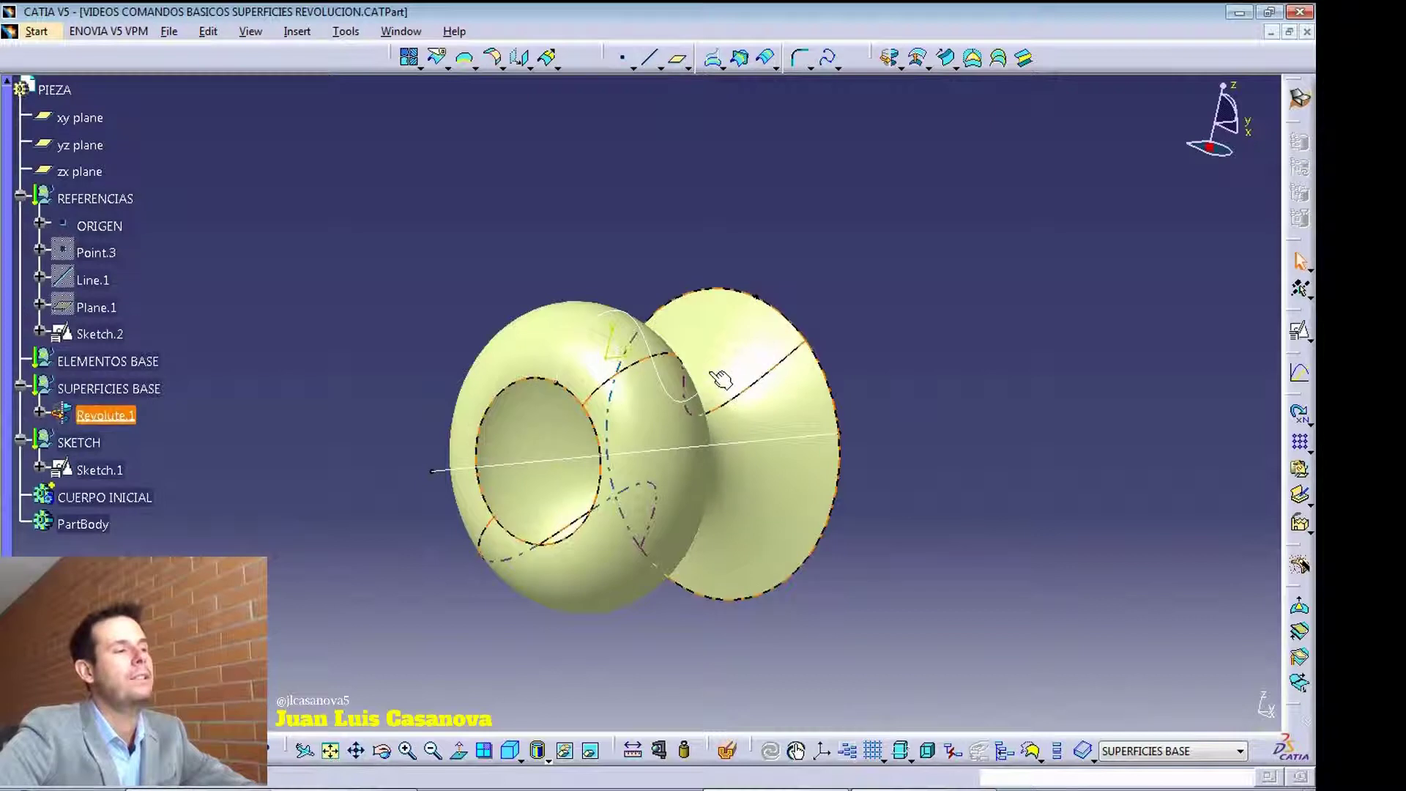
{"action": "middle_click_drag", "start_coordinate": [784, 377], "coordinate": [732, 447]}
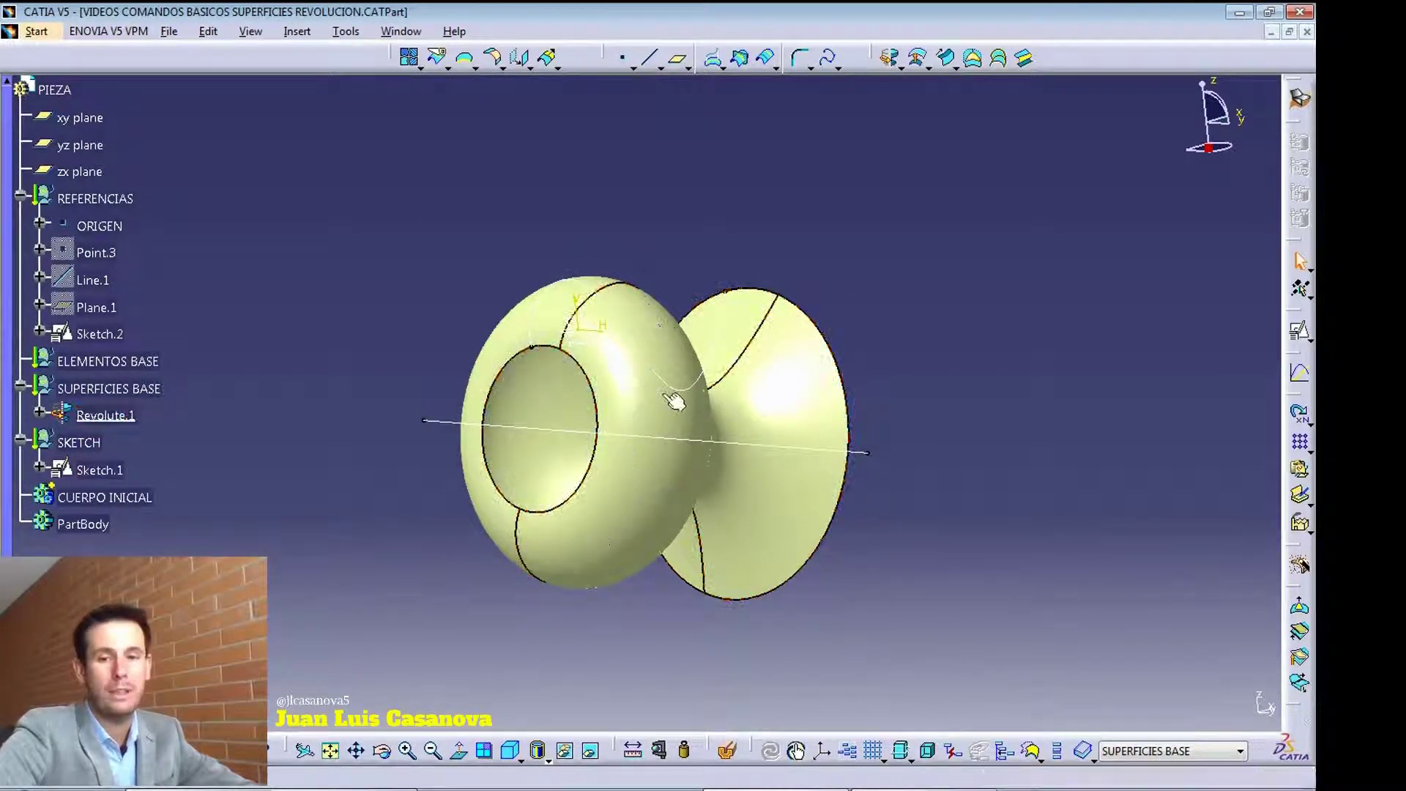
- Switch to the SUPERFICIES ESFERA part and define a sphere surface centred on ORIGEN with a 300 mm radius
{"action": "key", "text": "ctrl+Tab"}
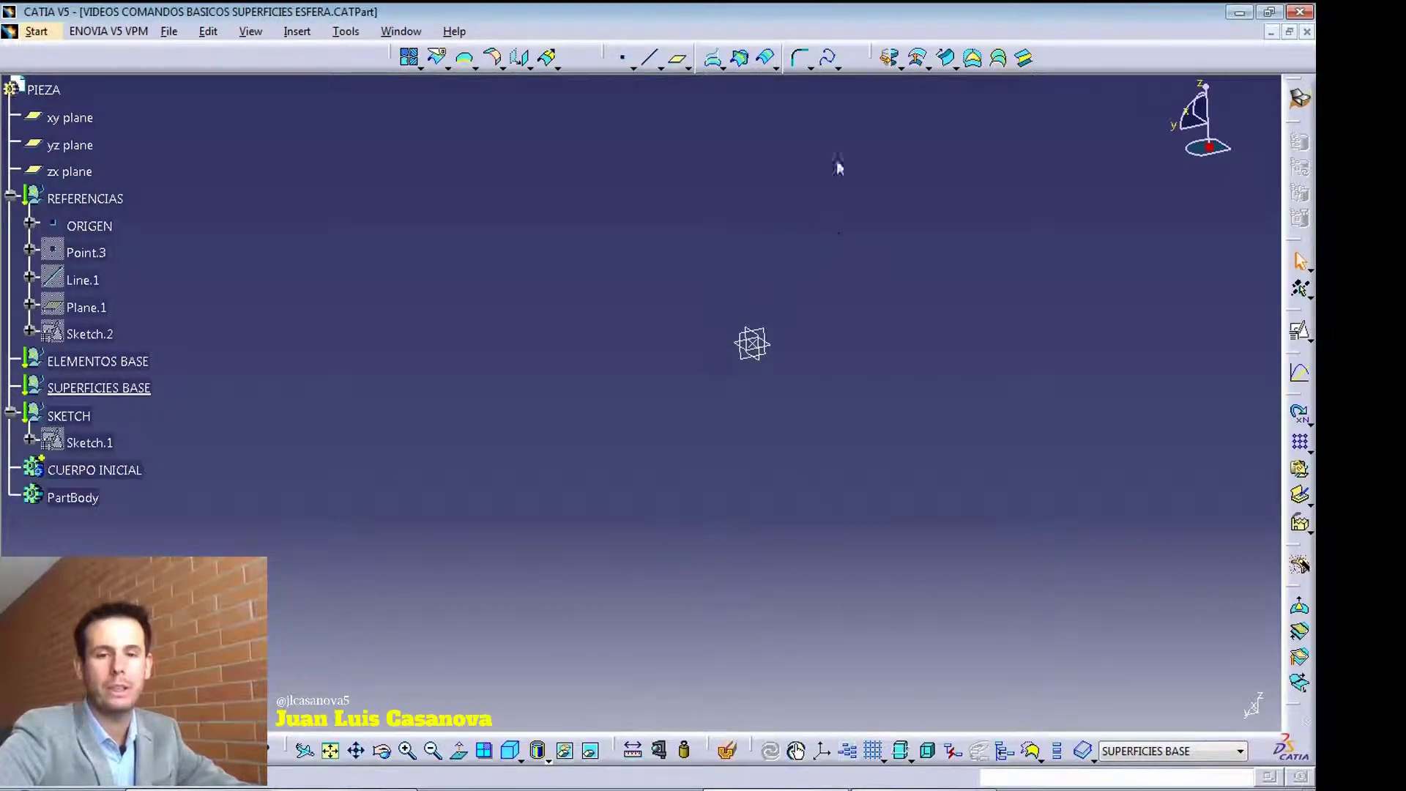
{"action": "left_click", "coordinate": [901, 67]}
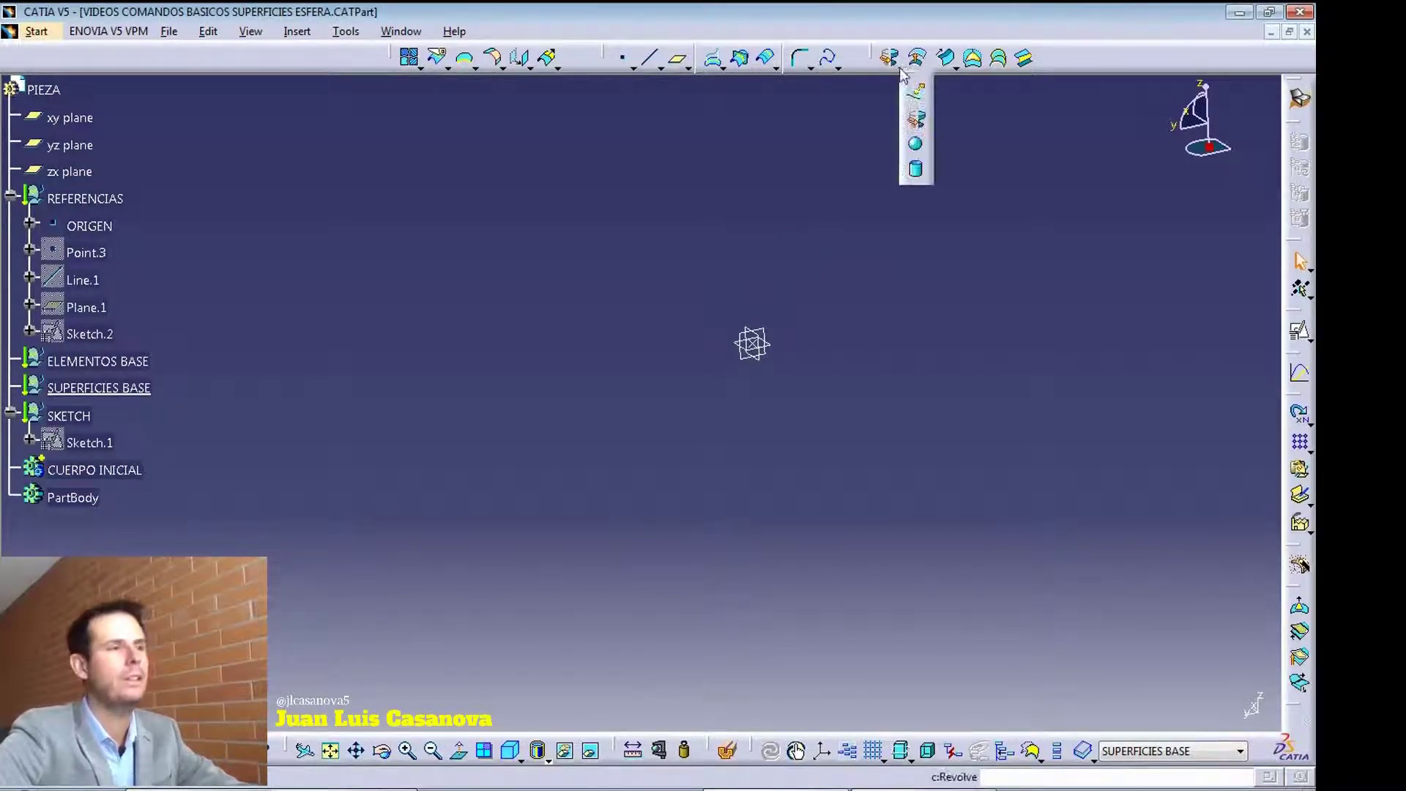
{"action": "left_click", "coordinate": [918, 146]}
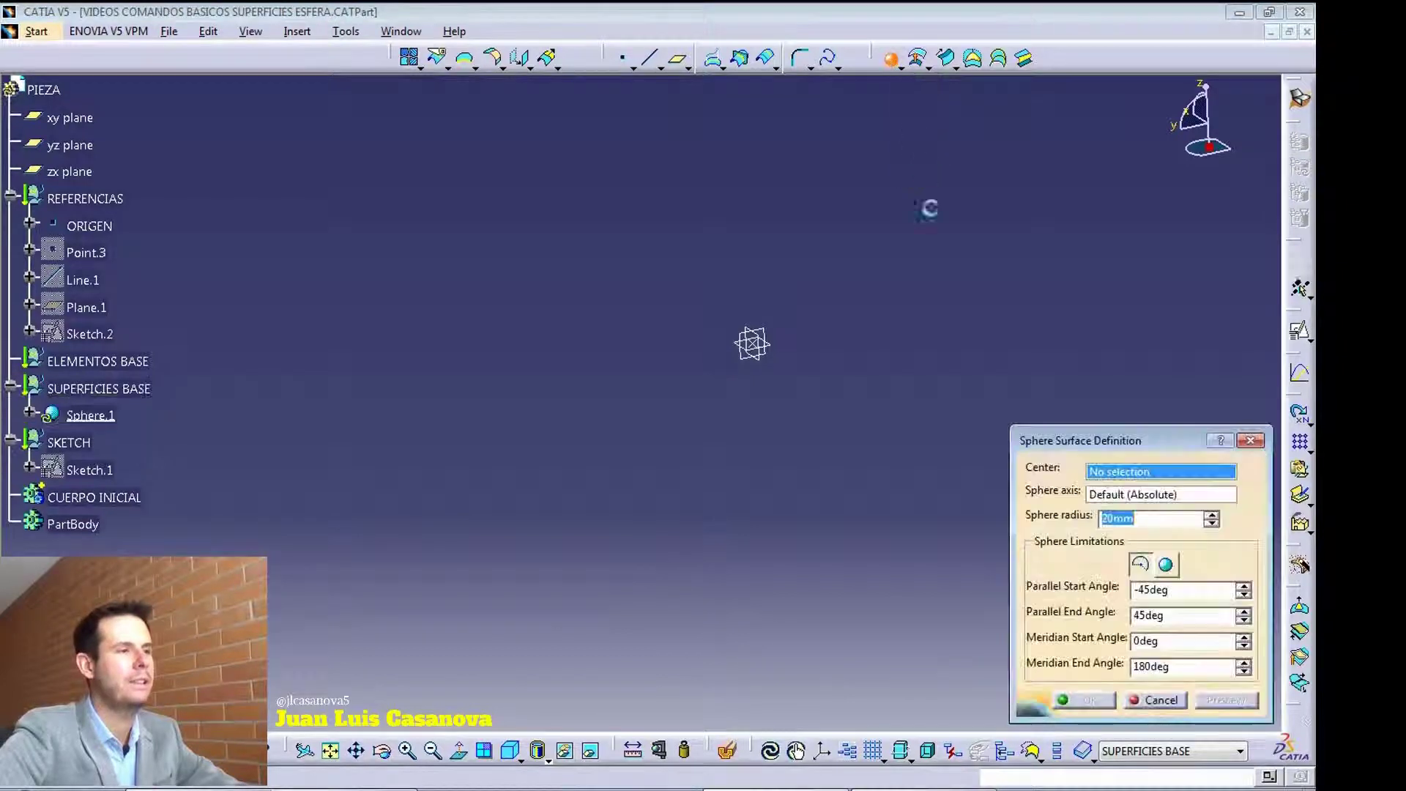
{"action": "left_click_drag", "start_coordinate": [1128, 443], "coordinate": [1111, 229]}
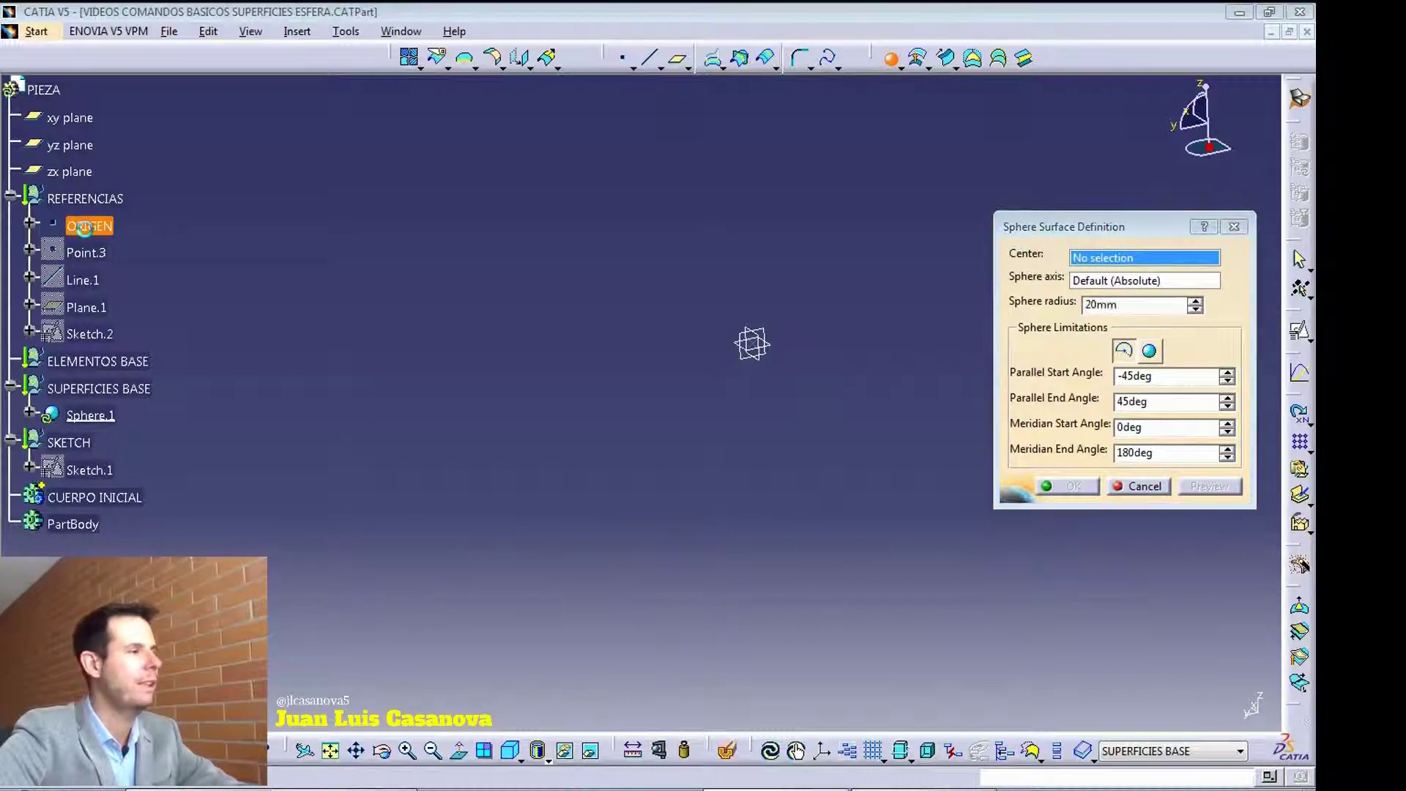
{"action": "left_click", "coordinate": [89, 226]}
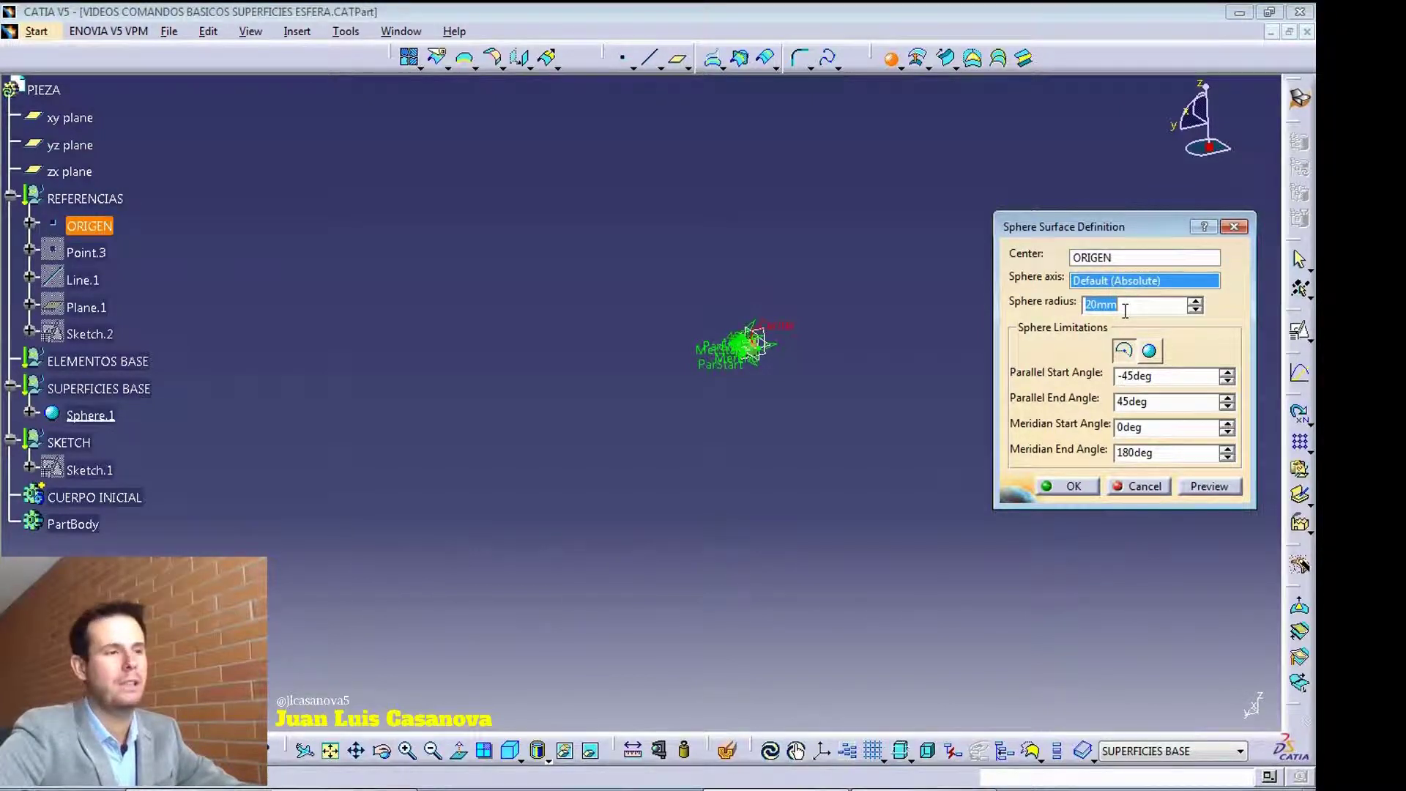
{"action": "type", "text": "300"}
{"action": "key", "text": "Return"}
{"action": "middle_click_drag", "start_coordinate": [882, 366], "coordinate": [705, 505]}
{"action": "middle_click_drag", "start_coordinate": [759, 558], "coordinate": [707, 549]}
- Try the sphere surface as a complete sphere, and return it to angular limits
{"action": "left_click", "coordinate": [1148, 357]}
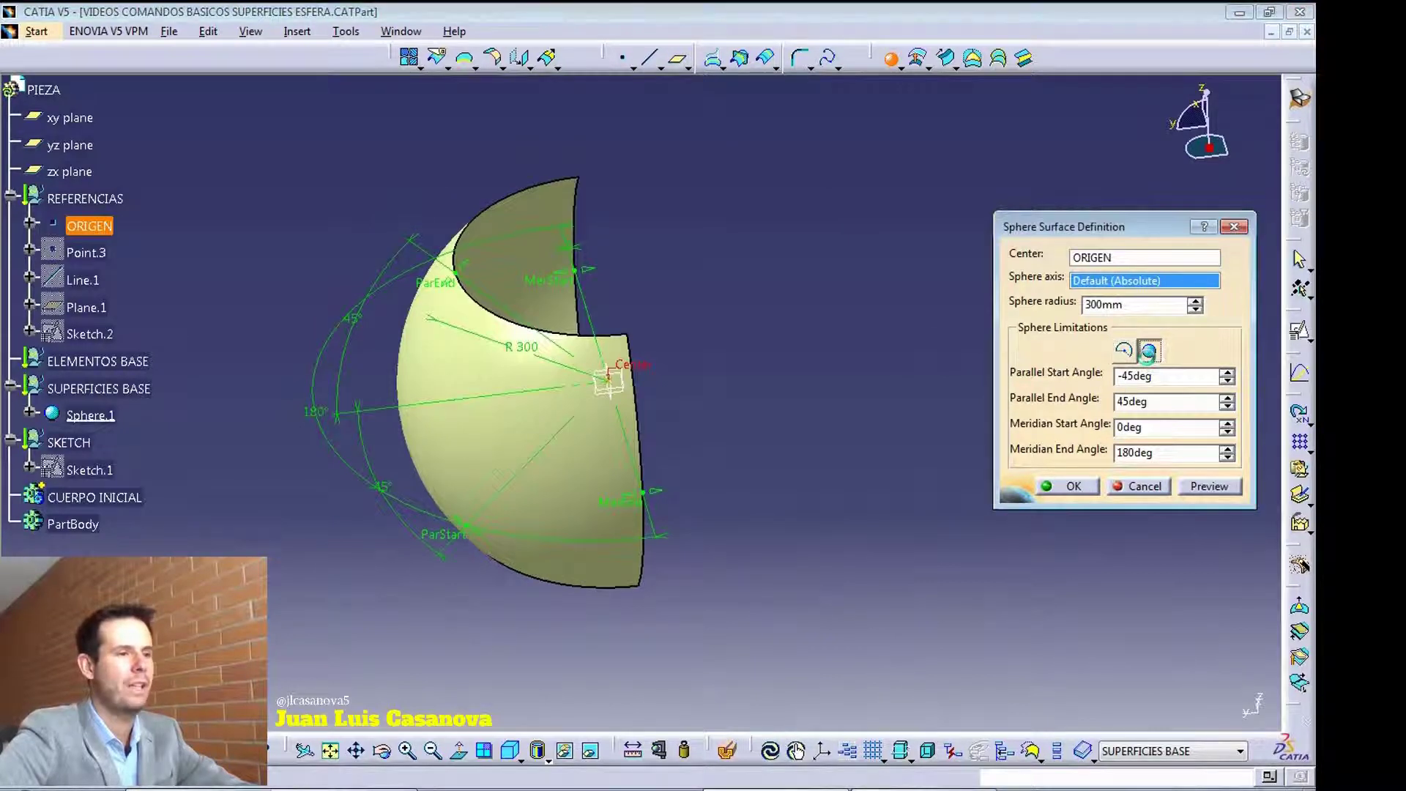
{"action": "middle_click_drag", "start_coordinate": [481, 596], "coordinate": [669, 578]}
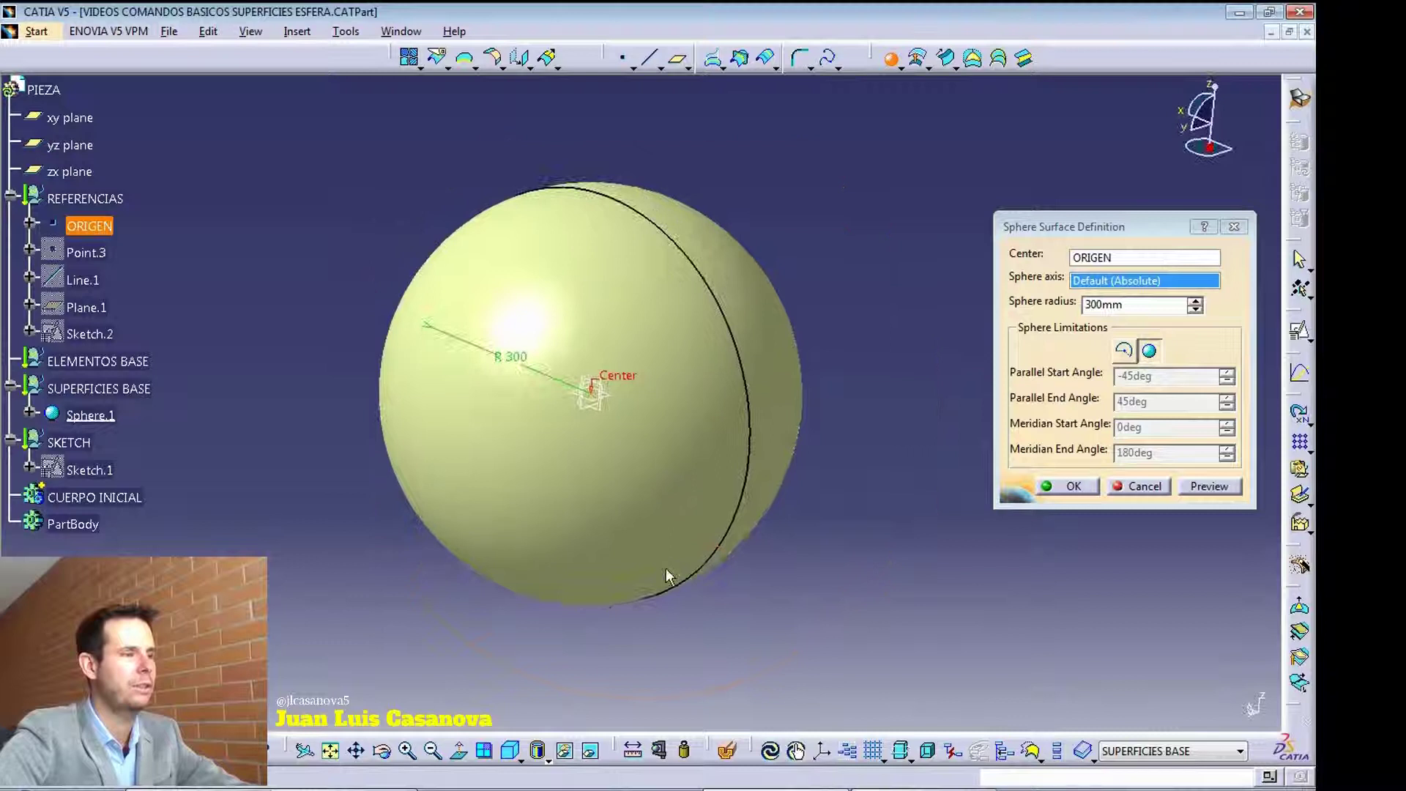
{"action": "left_click", "coordinate": [1125, 350]}
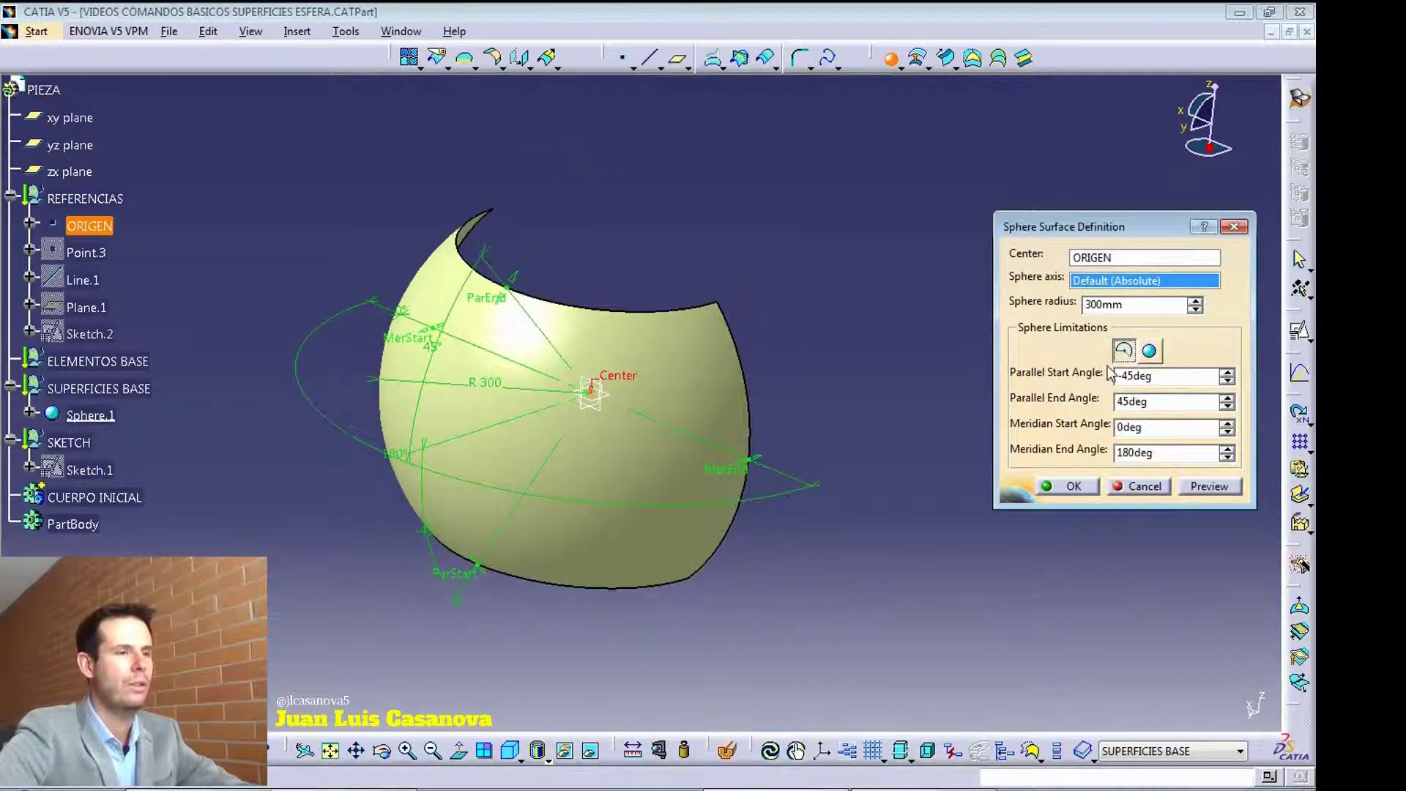
- Set the sphere's parallel start angle to -20 degrees and its parallel end angle to 20 degrees
{"action": "middle_click_drag", "start_coordinate": [668, 575], "coordinate": [472, 645]}
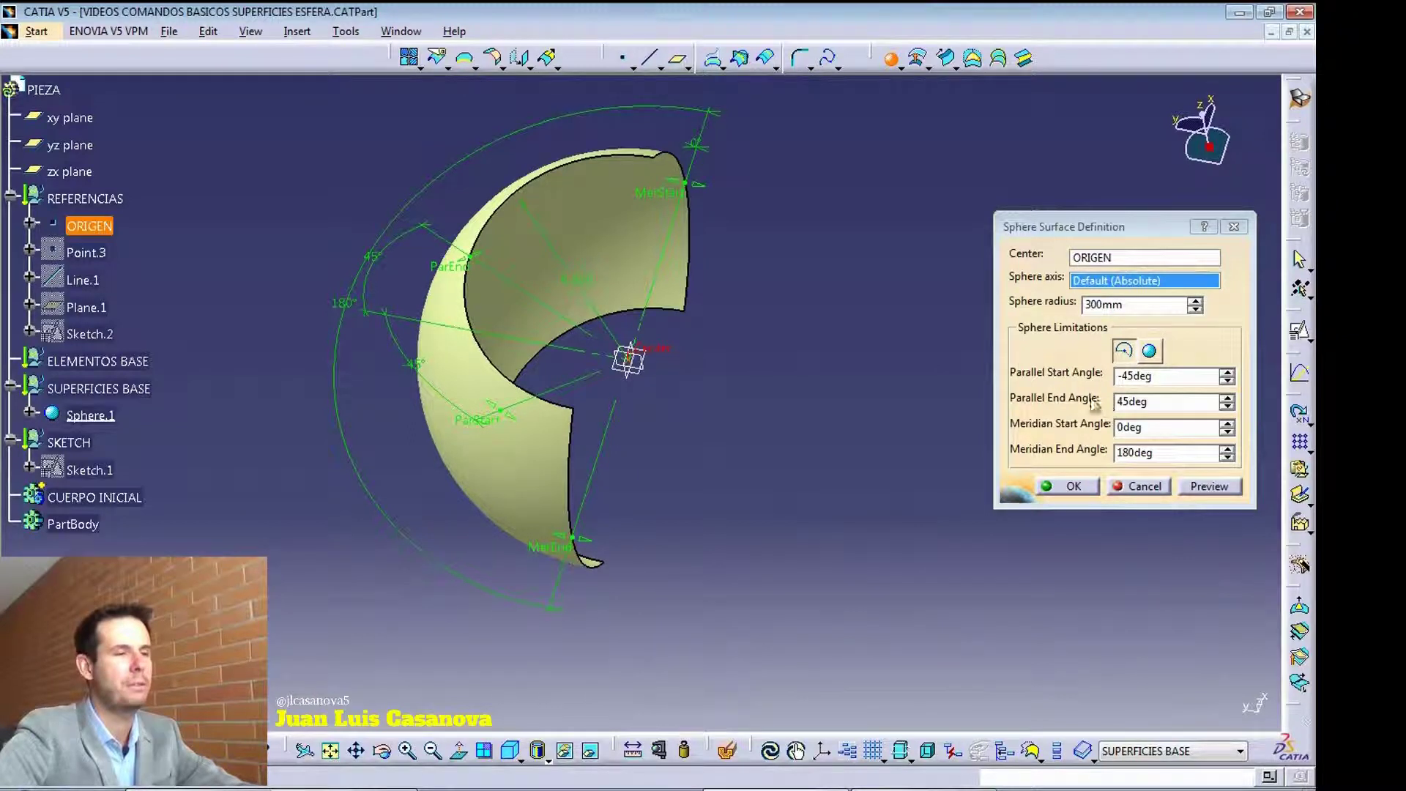
{"action": "middle_click_drag", "start_coordinate": [777, 526], "coordinate": [851, 428]}
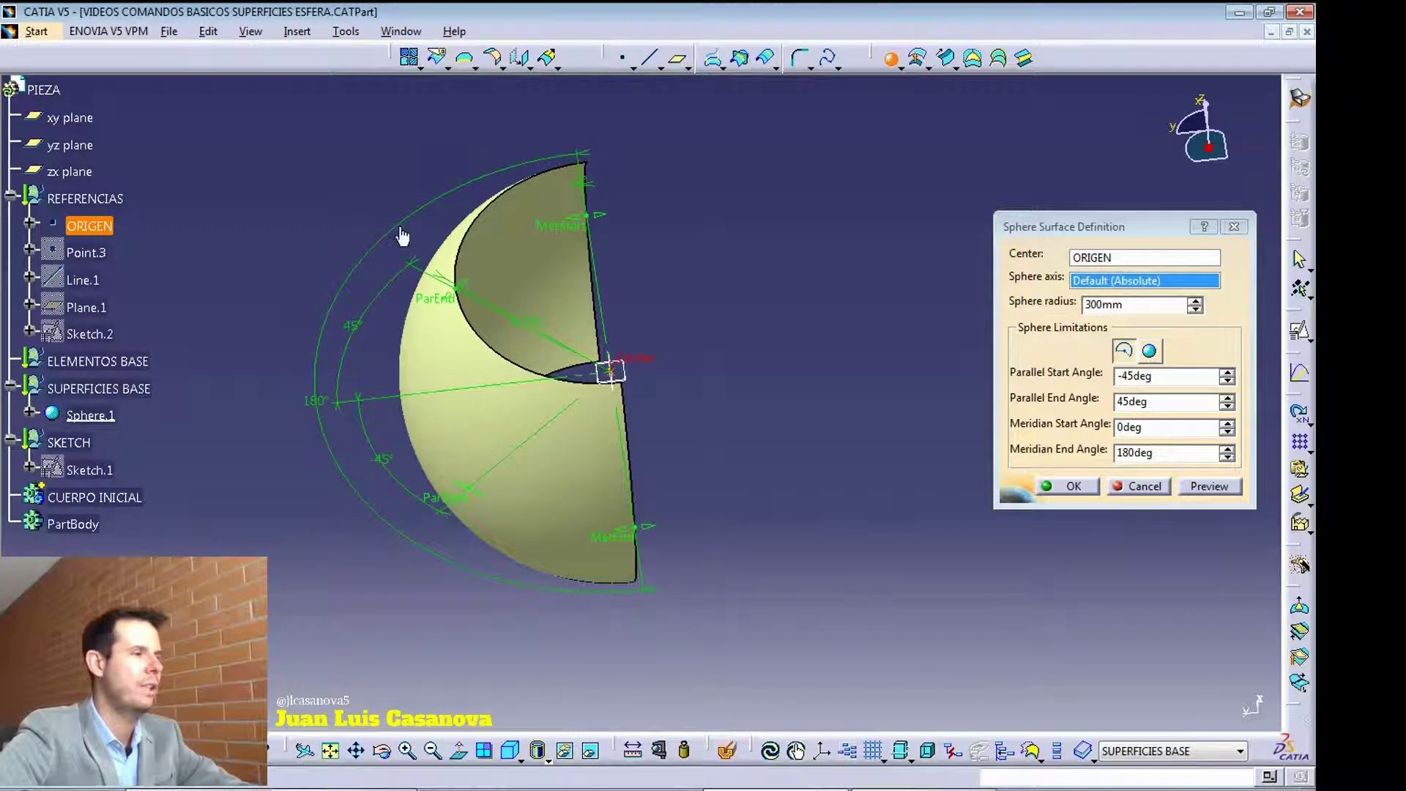
{"action": "middle_click_drag", "start_coordinate": [440, 351], "coordinate": [392, 305]}
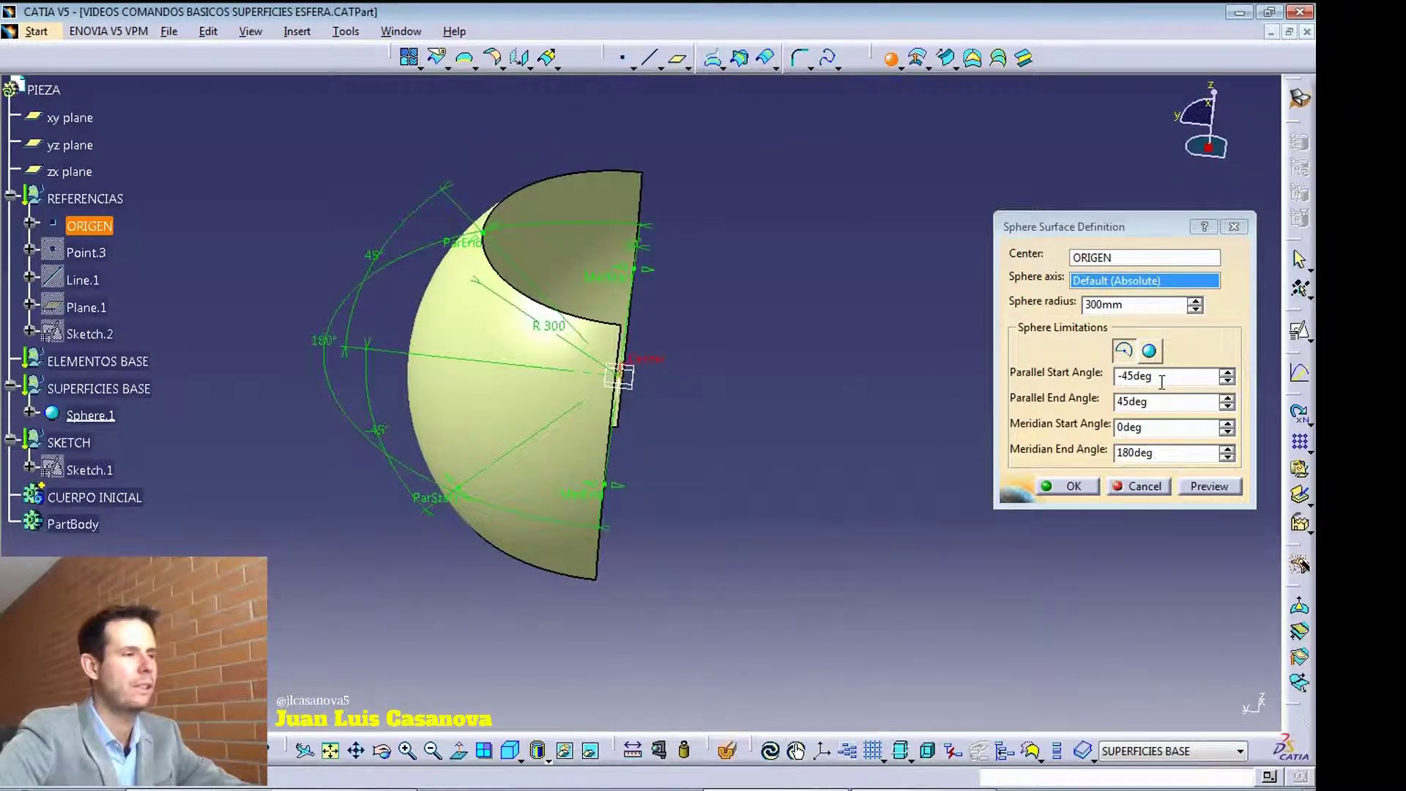
{"action": "left_click_drag", "start_coordinate": [1161, 381], "coordinate": [1099, 371]}
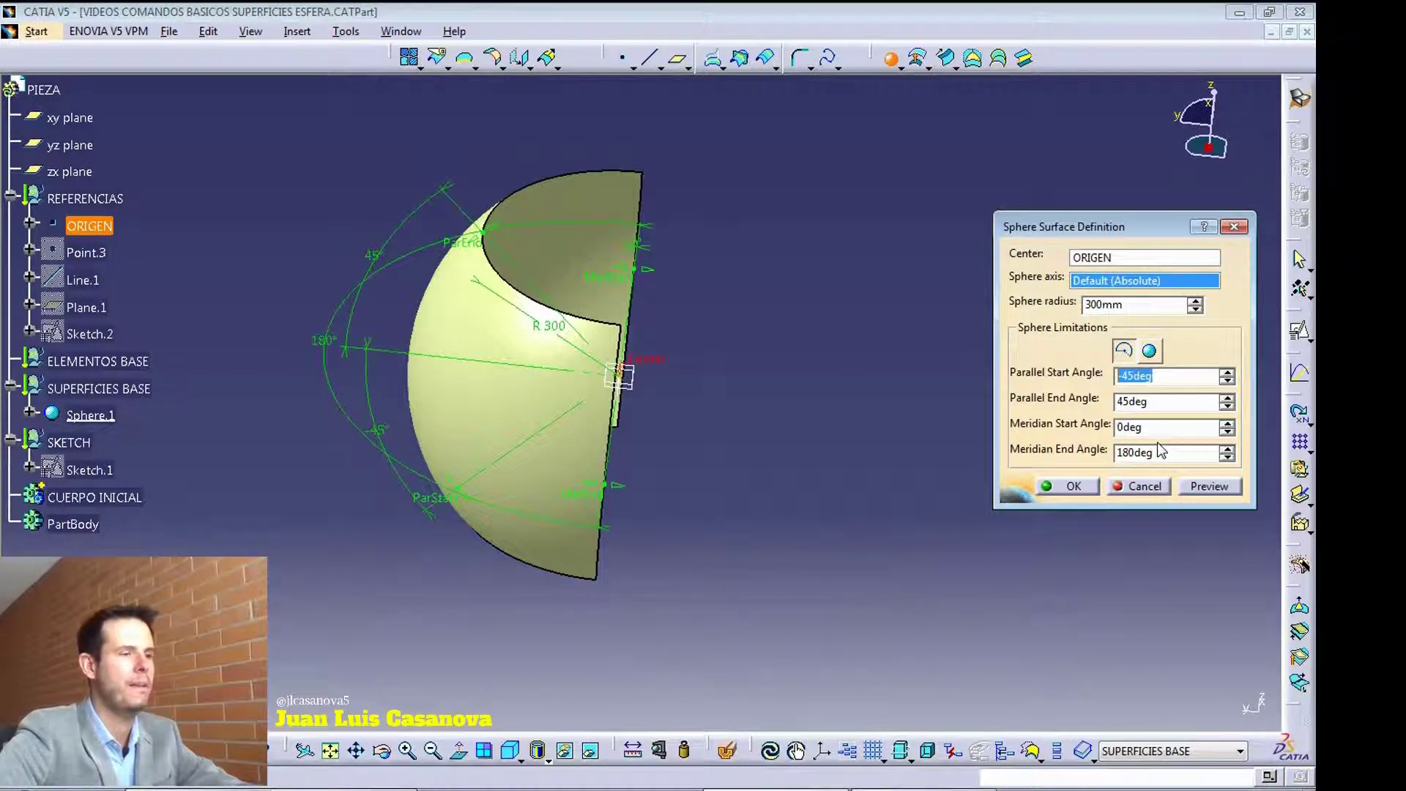
{"action": "type", "text": "-"}
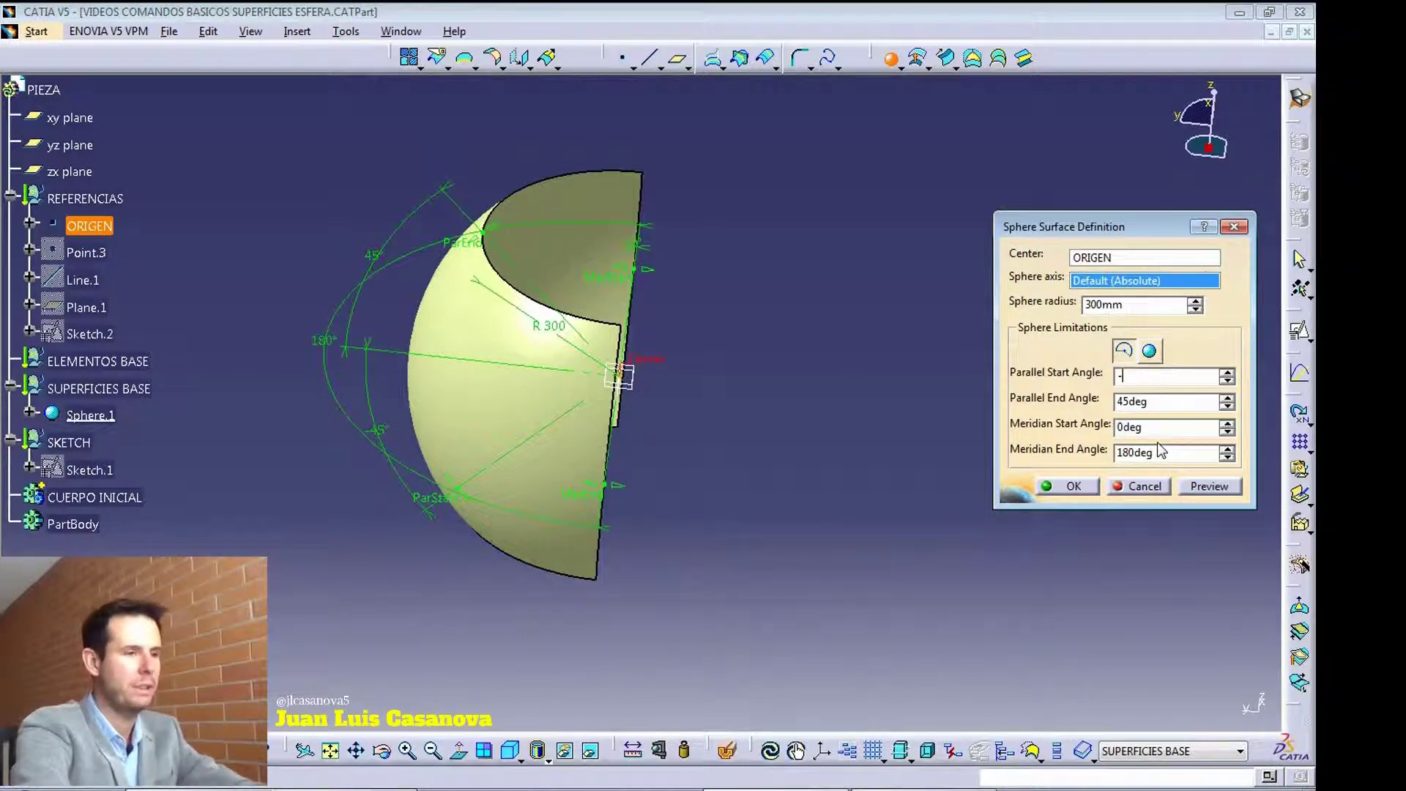
{"action": "type", "text": "20"}
{"action": "key", "text": "Tab"}
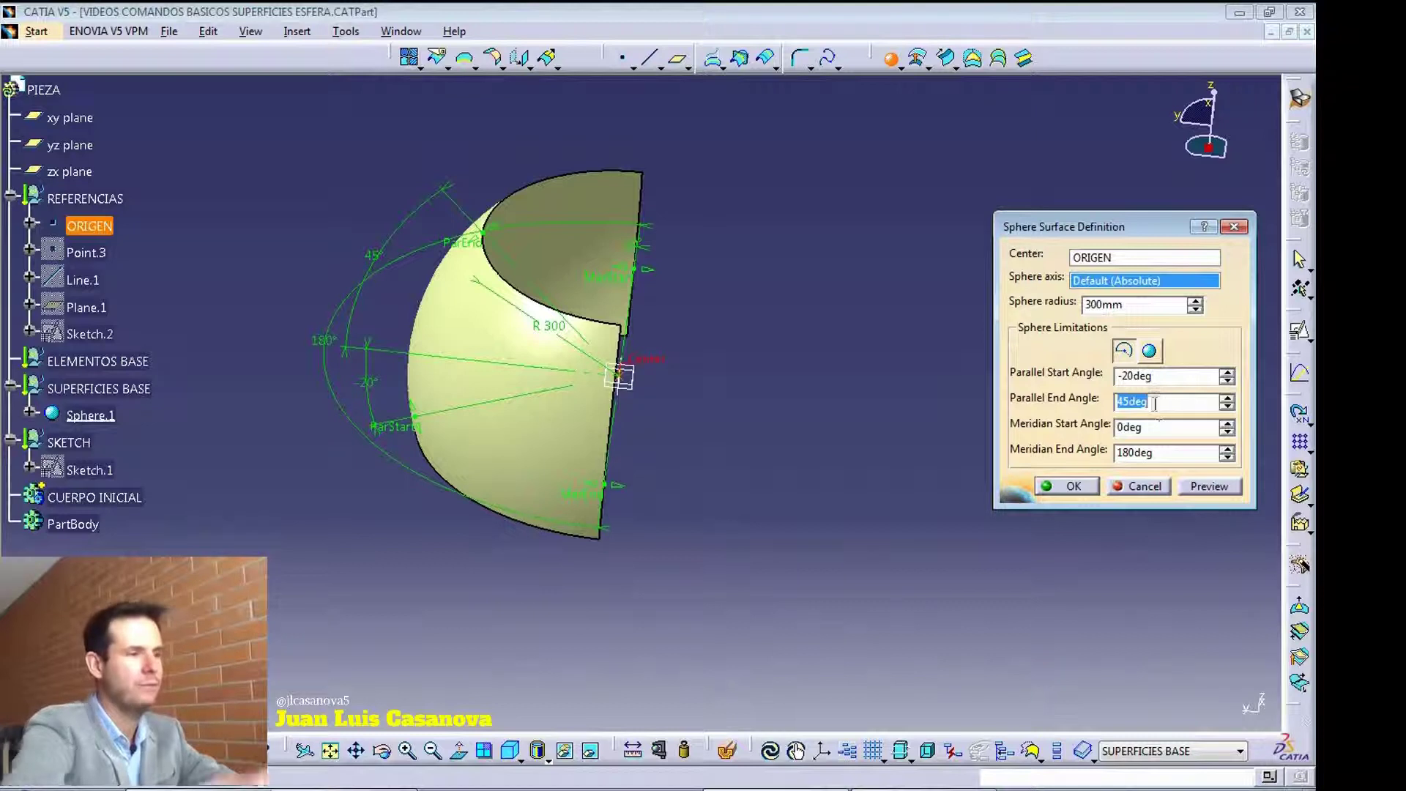
{"action": "type", "text": "20"}
{"action": "key", "text": "Tab"}
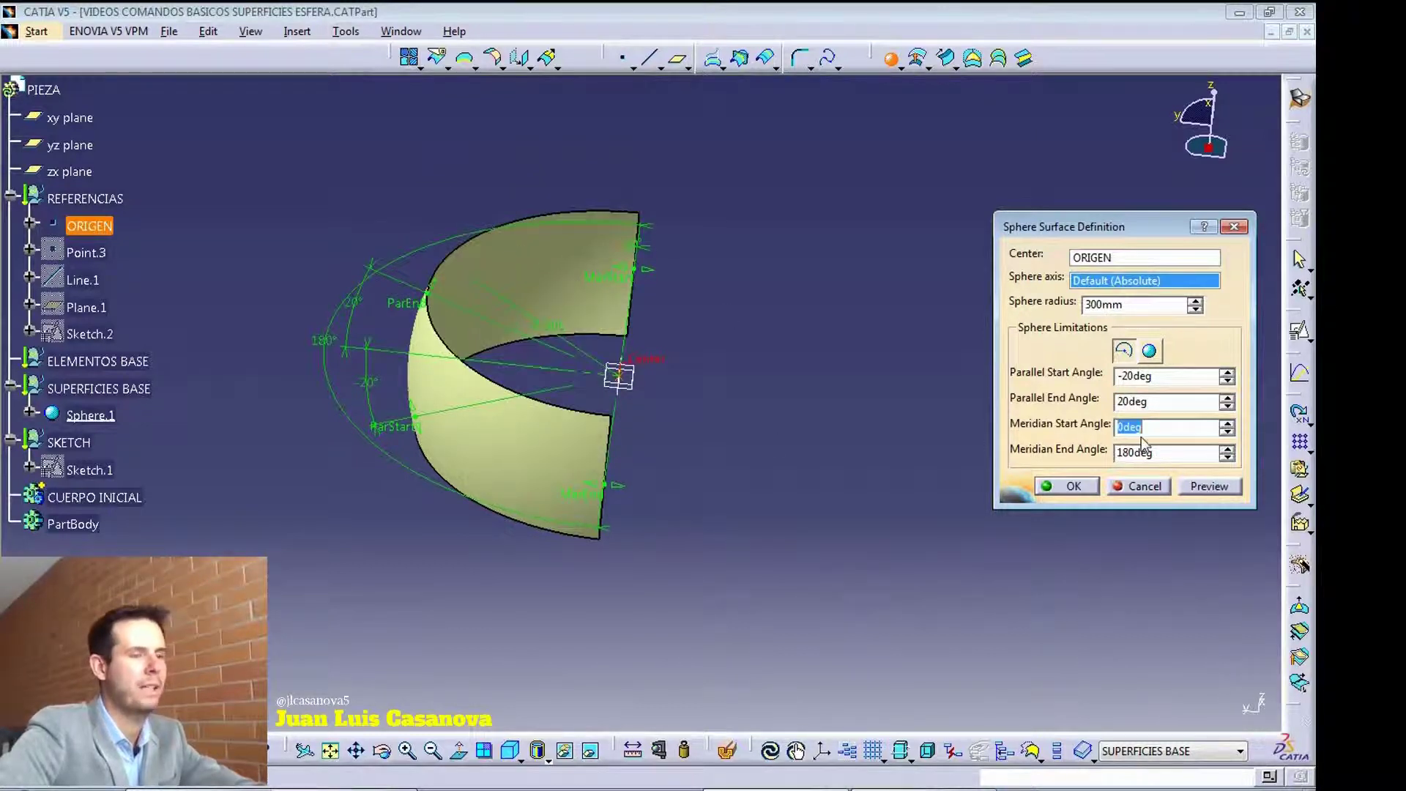
- Set the sphere's meridian start angle to 75 degrees and end angle to 90 degrees, and switch it to a complete sphere
{"action": "type", "text": "75"}
{"action": "key", "text": "Tab"}
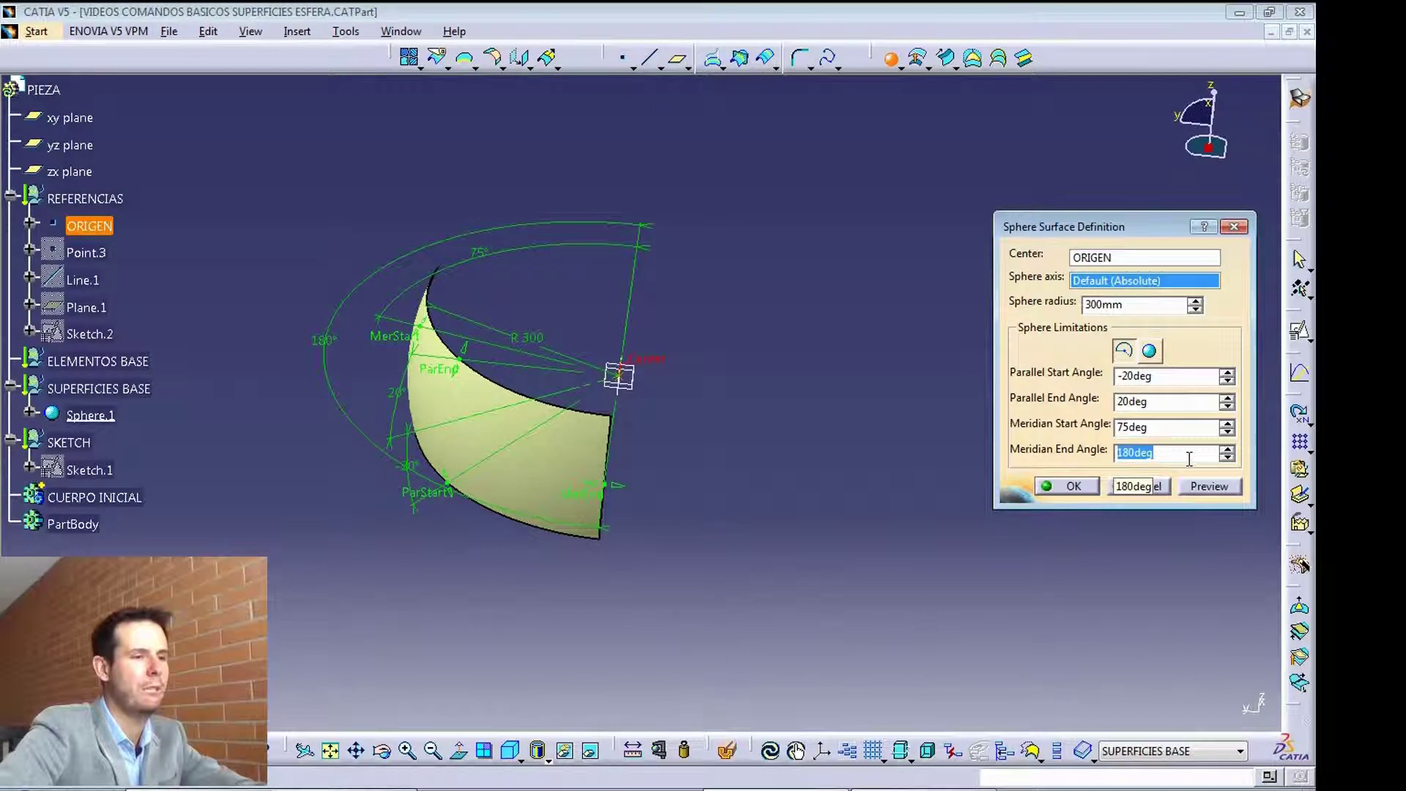
{"action": "type", "text": "90"}
{"action": "key", "text": "Tab"}
{"action": "middle_click_drag", "start_coordinate": [663, 481], "coordinate": [849, 476]}
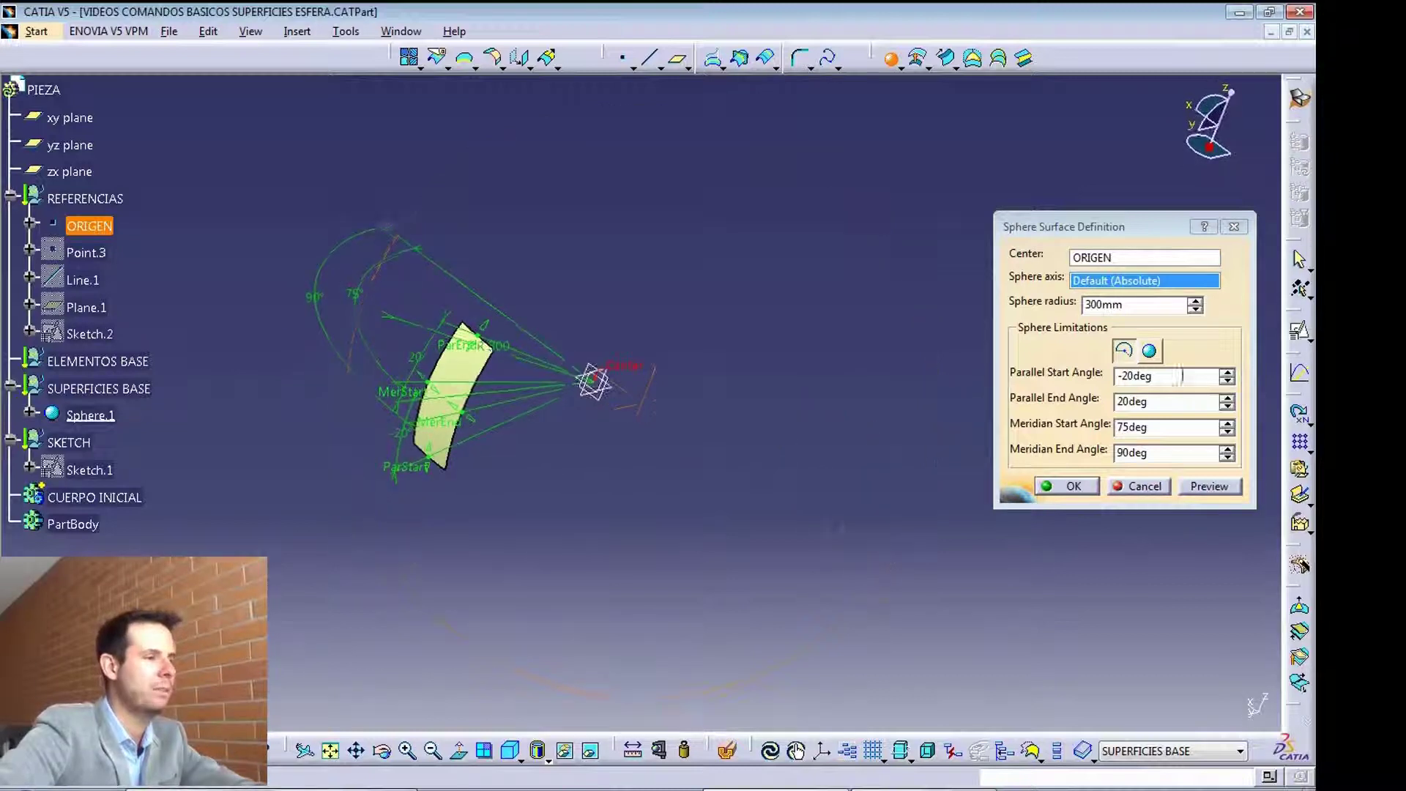
{"action": "left_click", "coordinate": [1149, 351]}
{"action": "middle_click_drag", "start_coordinate": [866, 405], "coordinate": [925, 320]}
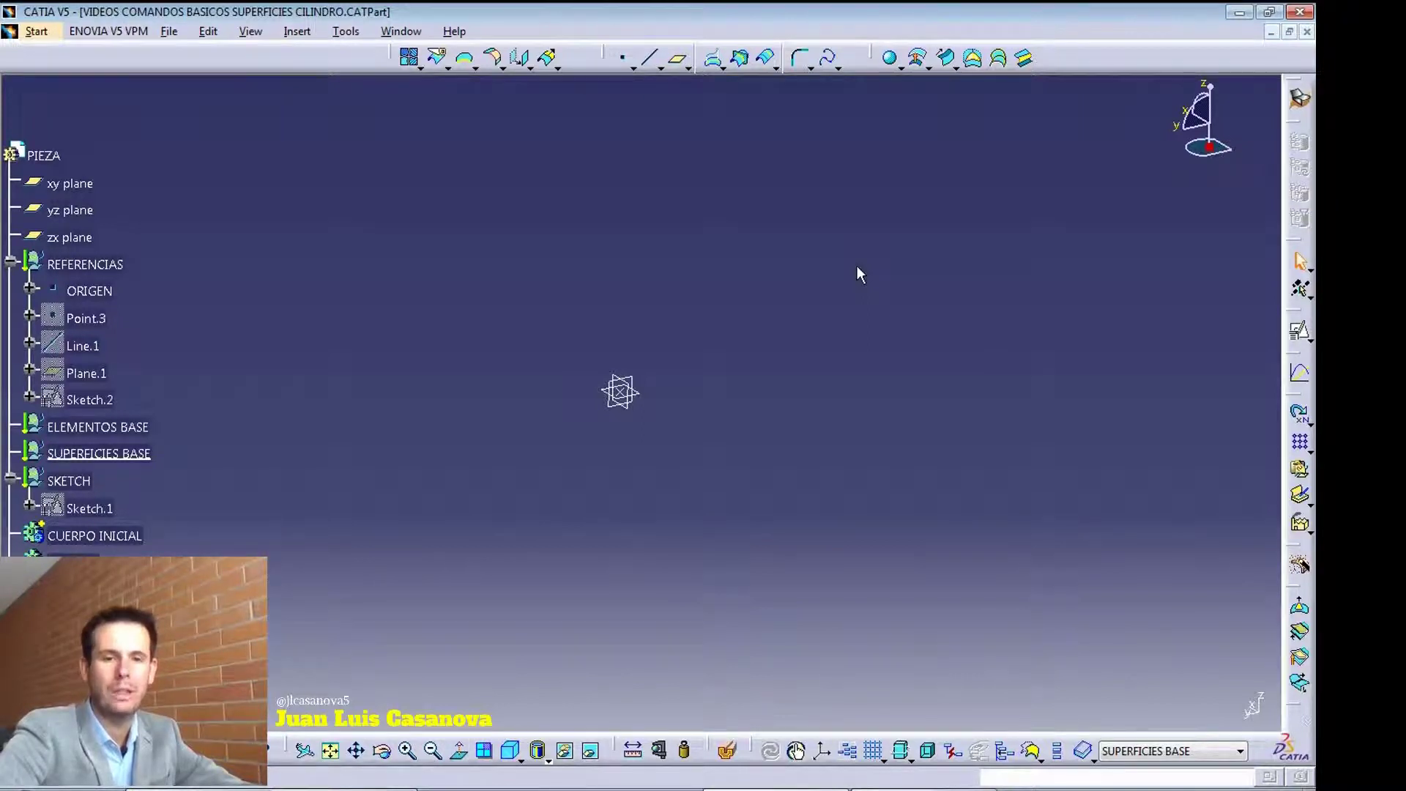
- Define a cylinder surface at the ORIGEN point along the Z component with a 200 mm radius
{"action": "left_click", "coordinate": [927, 68]}
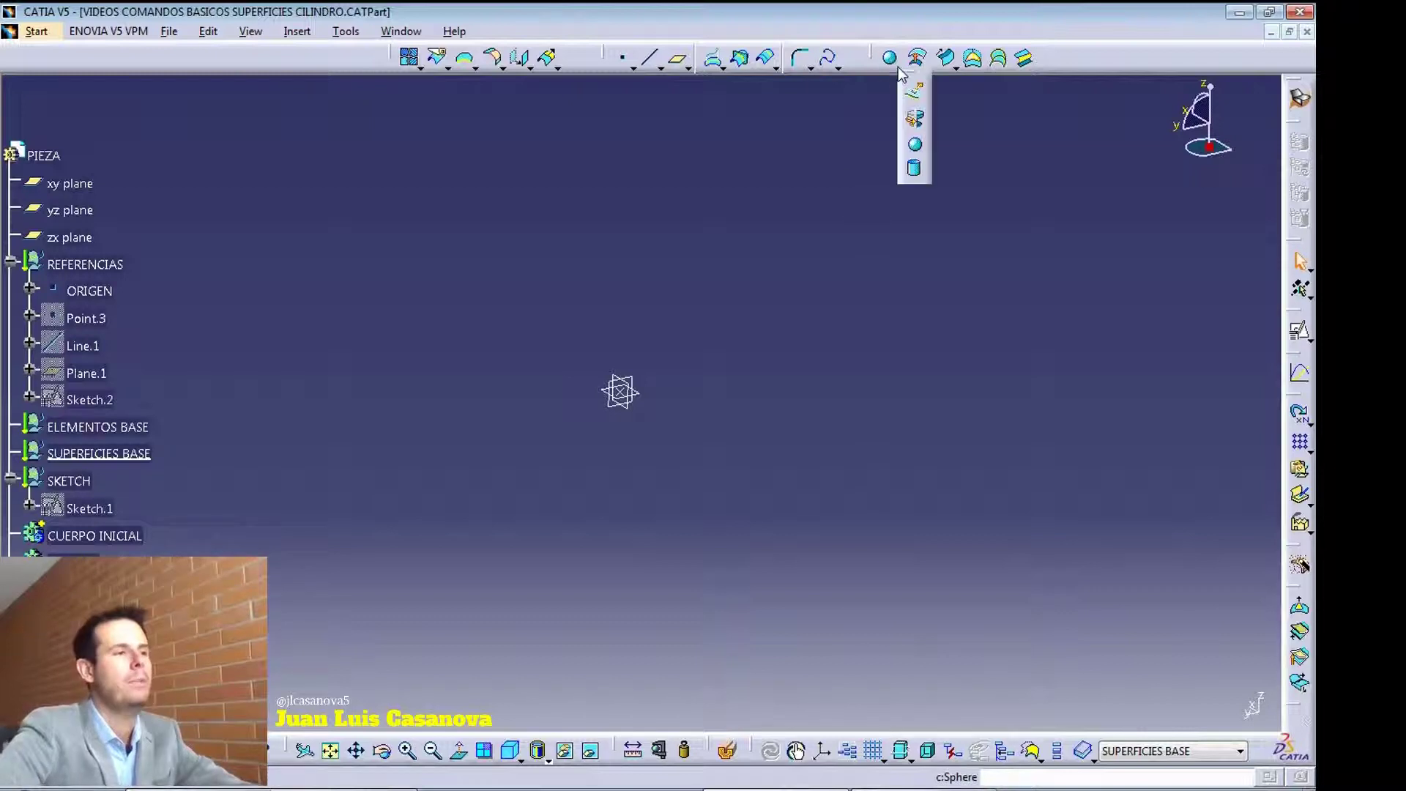
{"action": "left_click", "coordinate": [915, 171]}
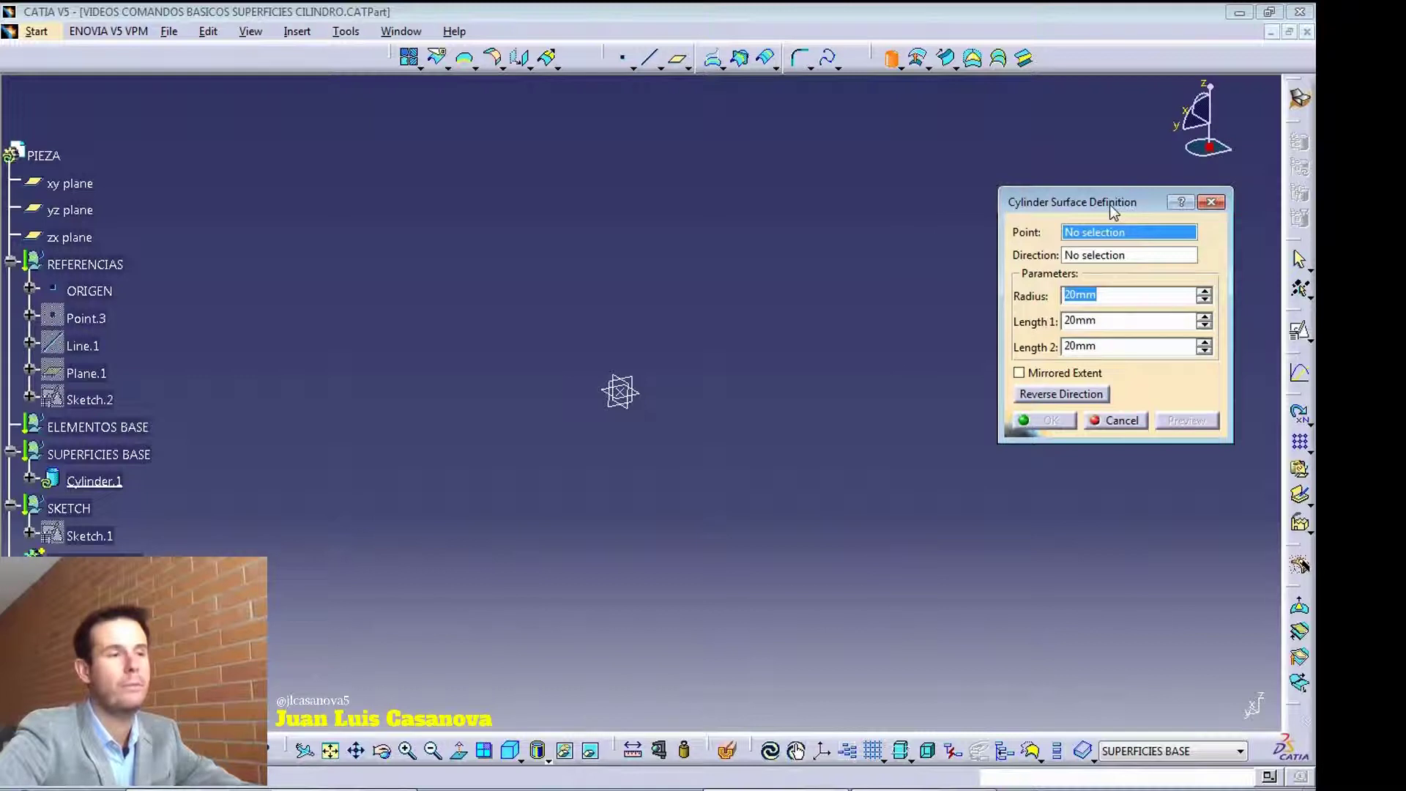
{"action": "left_click_drag", "start_coordinate": [1098, 204], "coordinate": [1054, 186]}
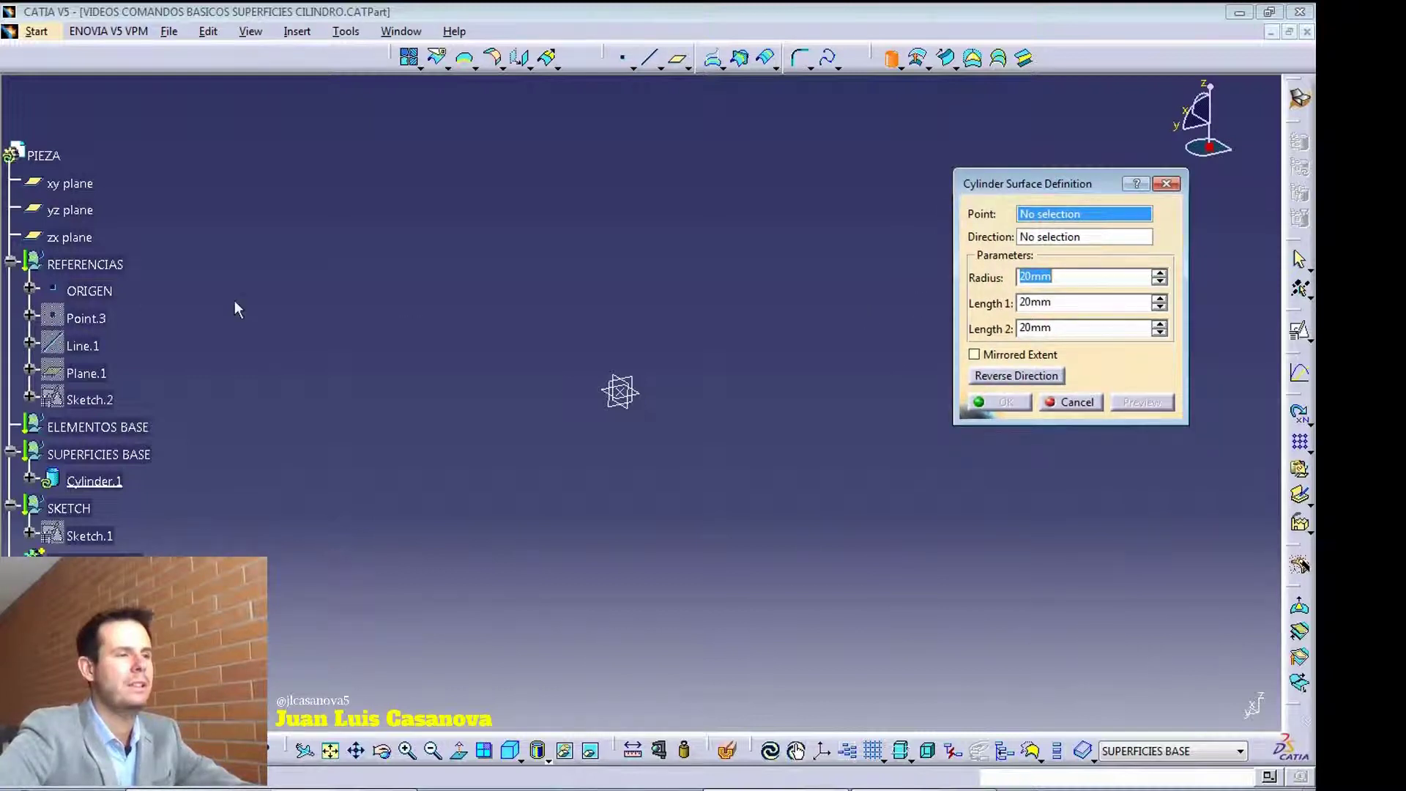
{"action": "left_click", "coordinate": [103, 291]}
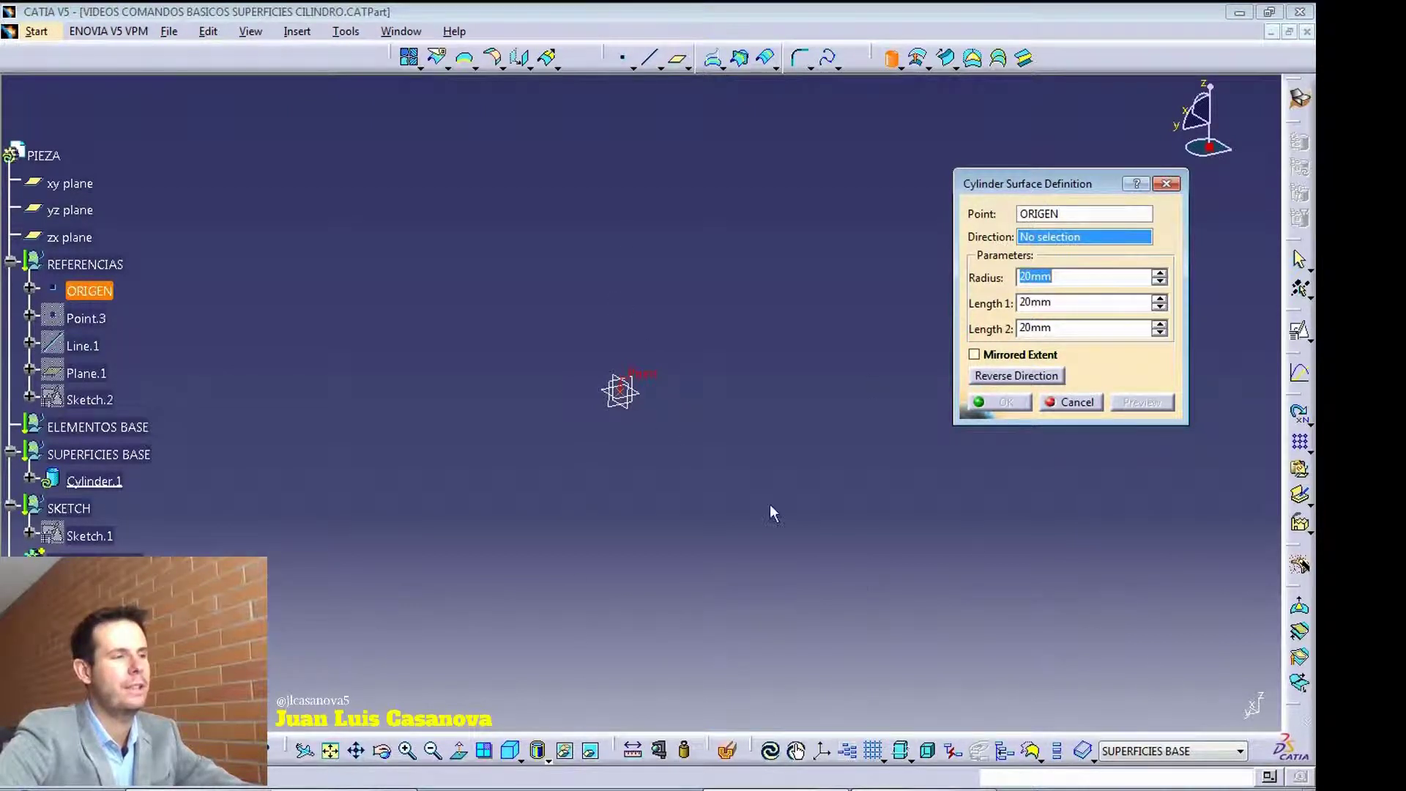
{"action": "right_click", "coordinate": [1090, 240]}
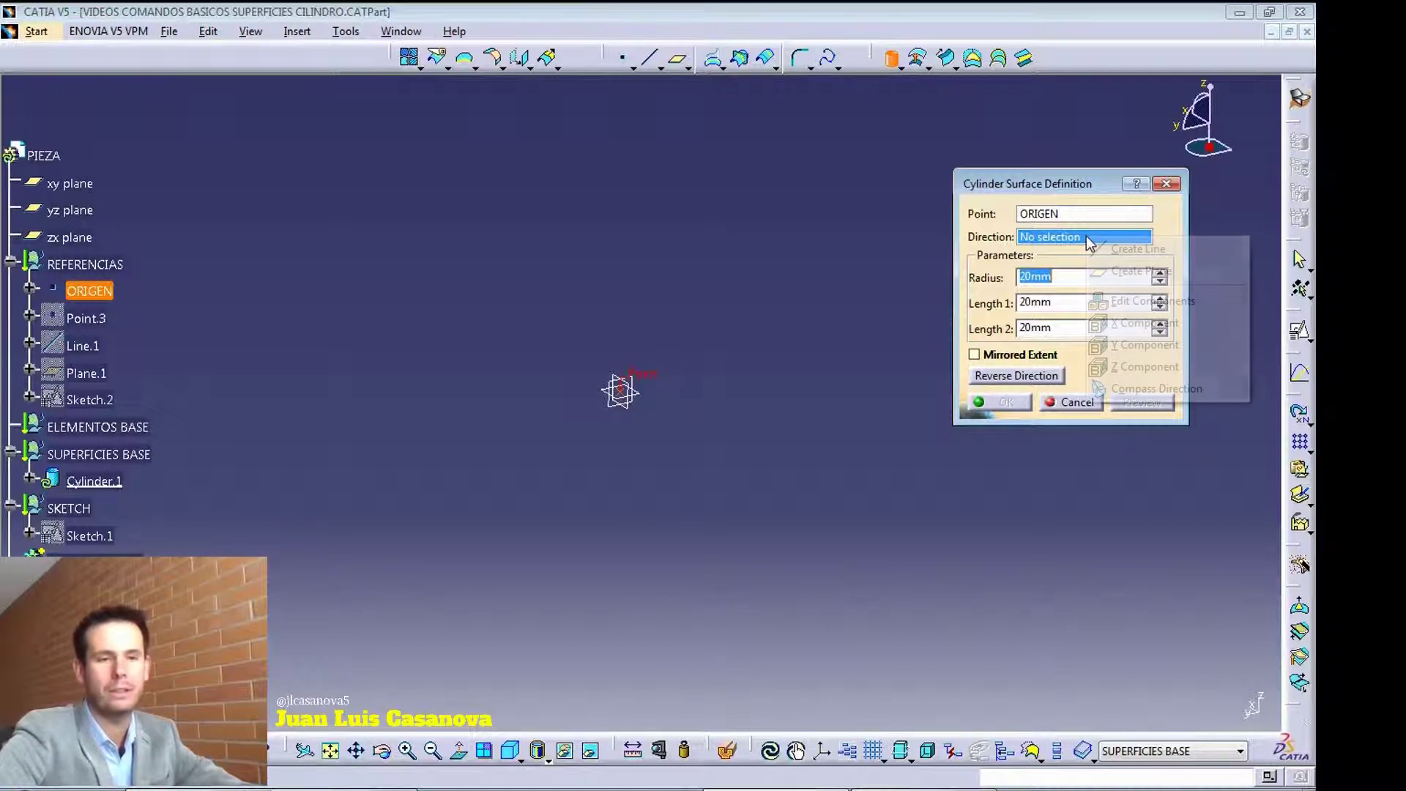
{"action": "left_click", "coordinate": [1145, 366]}
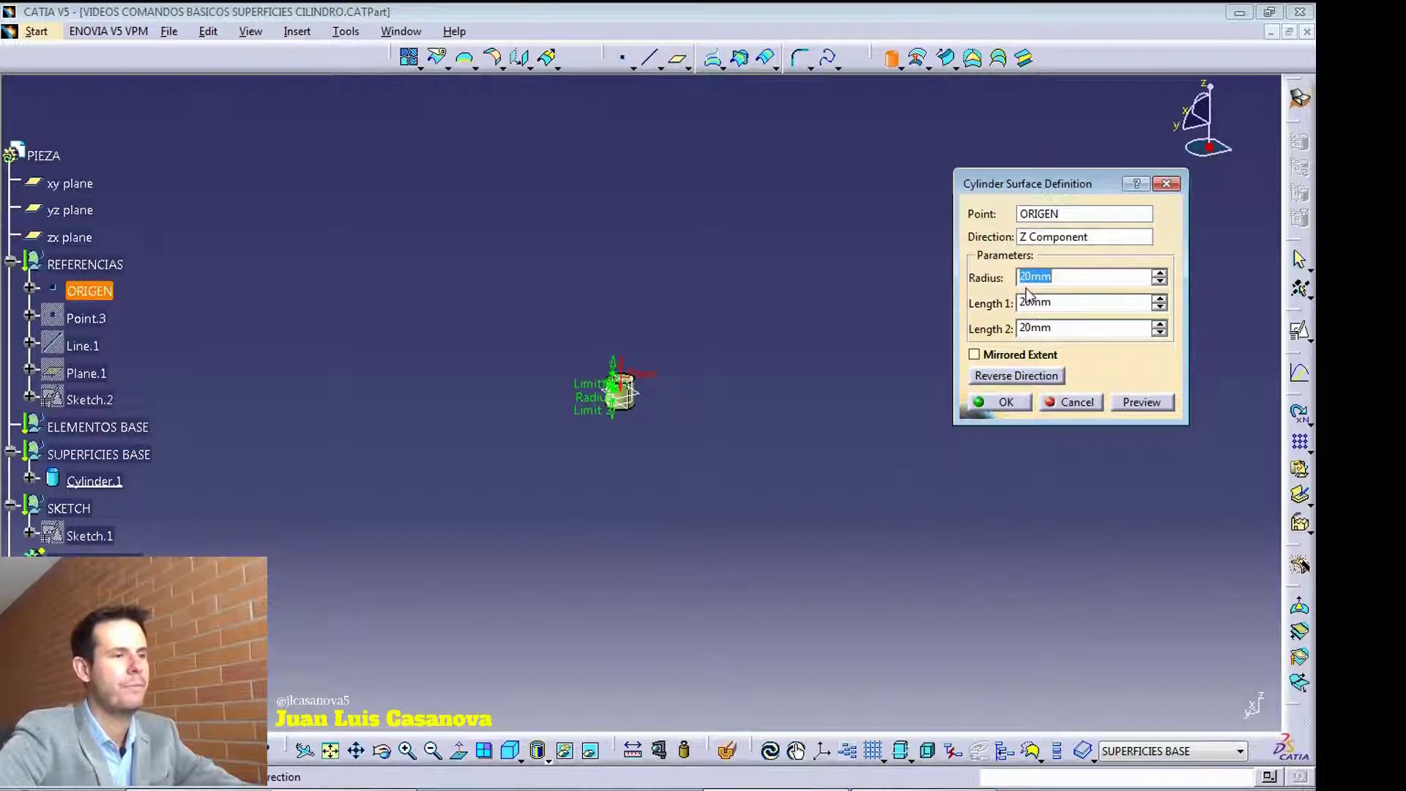
{"action": "type", "text": "200"}
{"action": "key", "text": "Tab"}
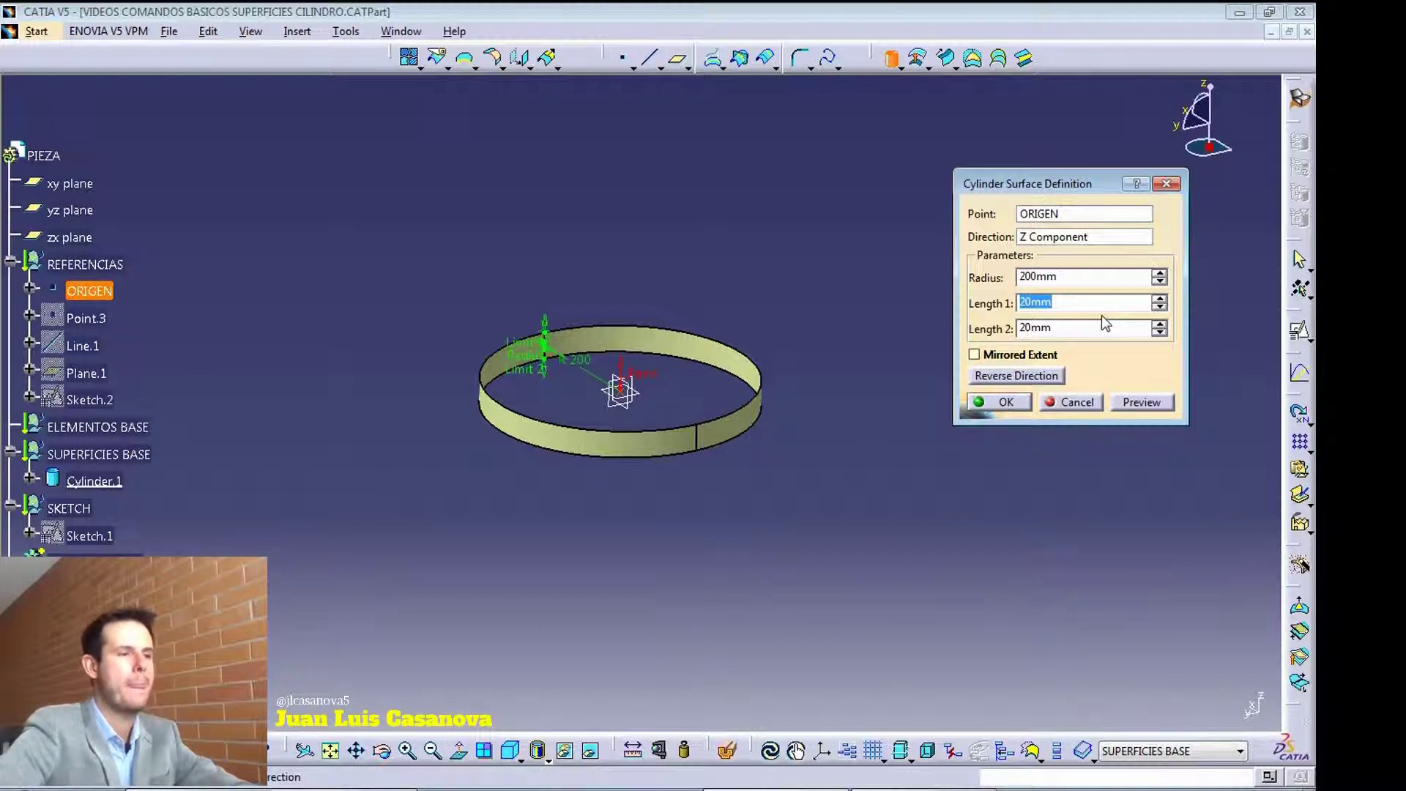
- Set the cylinder surface's Length 1 to 300 mm and Length 2 to 150 mm
{"action": "middle_click_drag", "start_coordinate": [759, 469], "coordinate": [666, 494]}
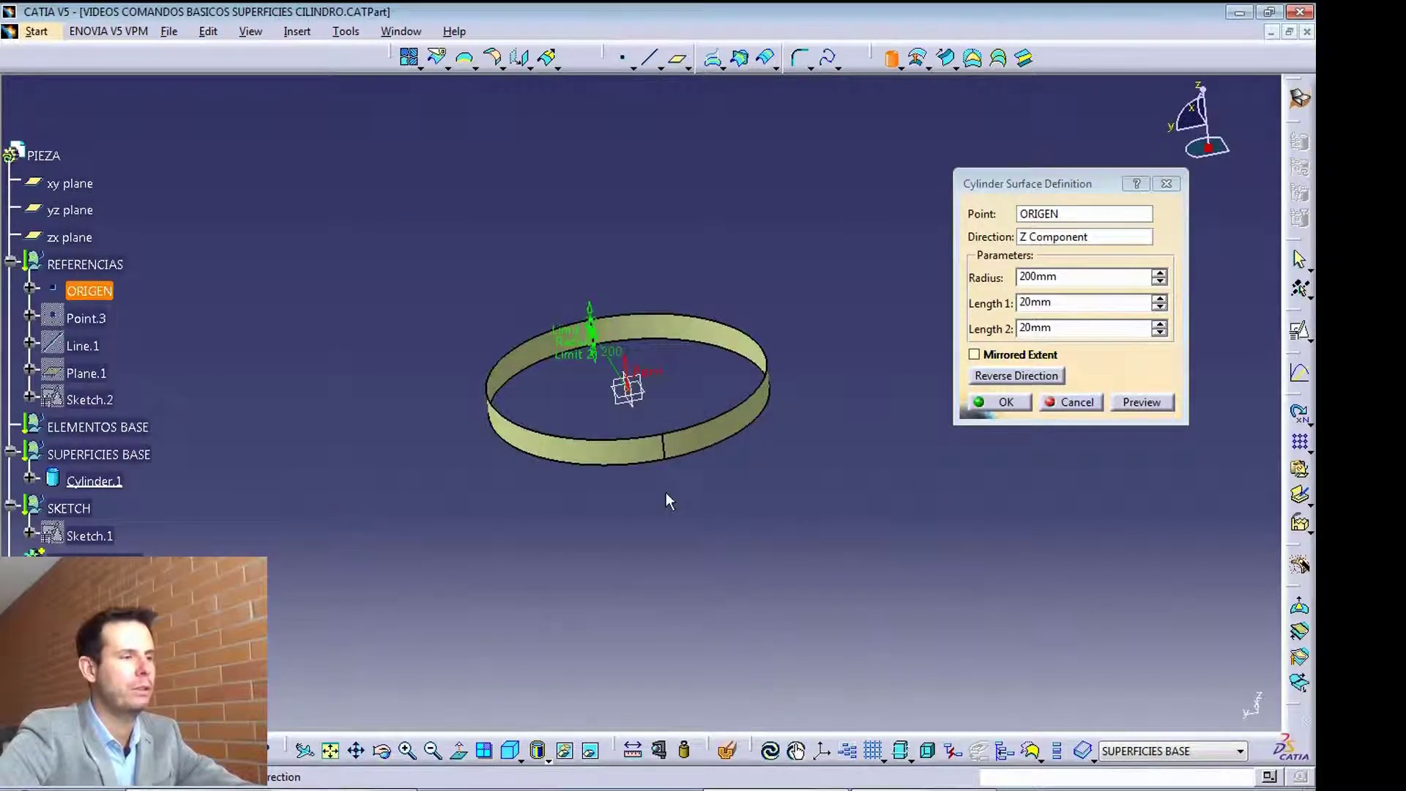
{"action": "left_click", "coordinate": [1069, 303]}
{"action": "left_click_drag", "start_coordinate": [1070, 302], "coordinate": [977, 305]}
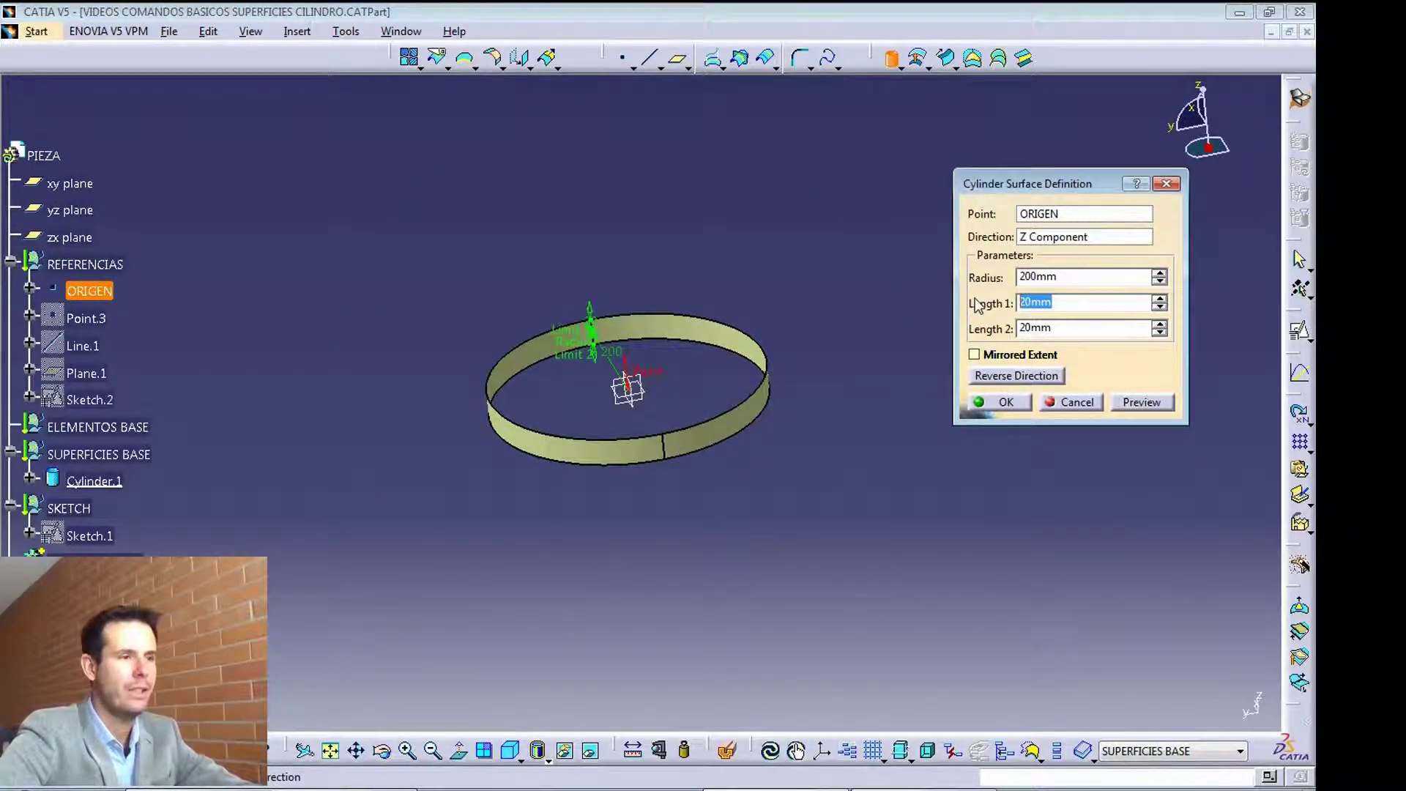
{"action": "type", "text": "300"}
{"action": "key", "text": "Tab"}
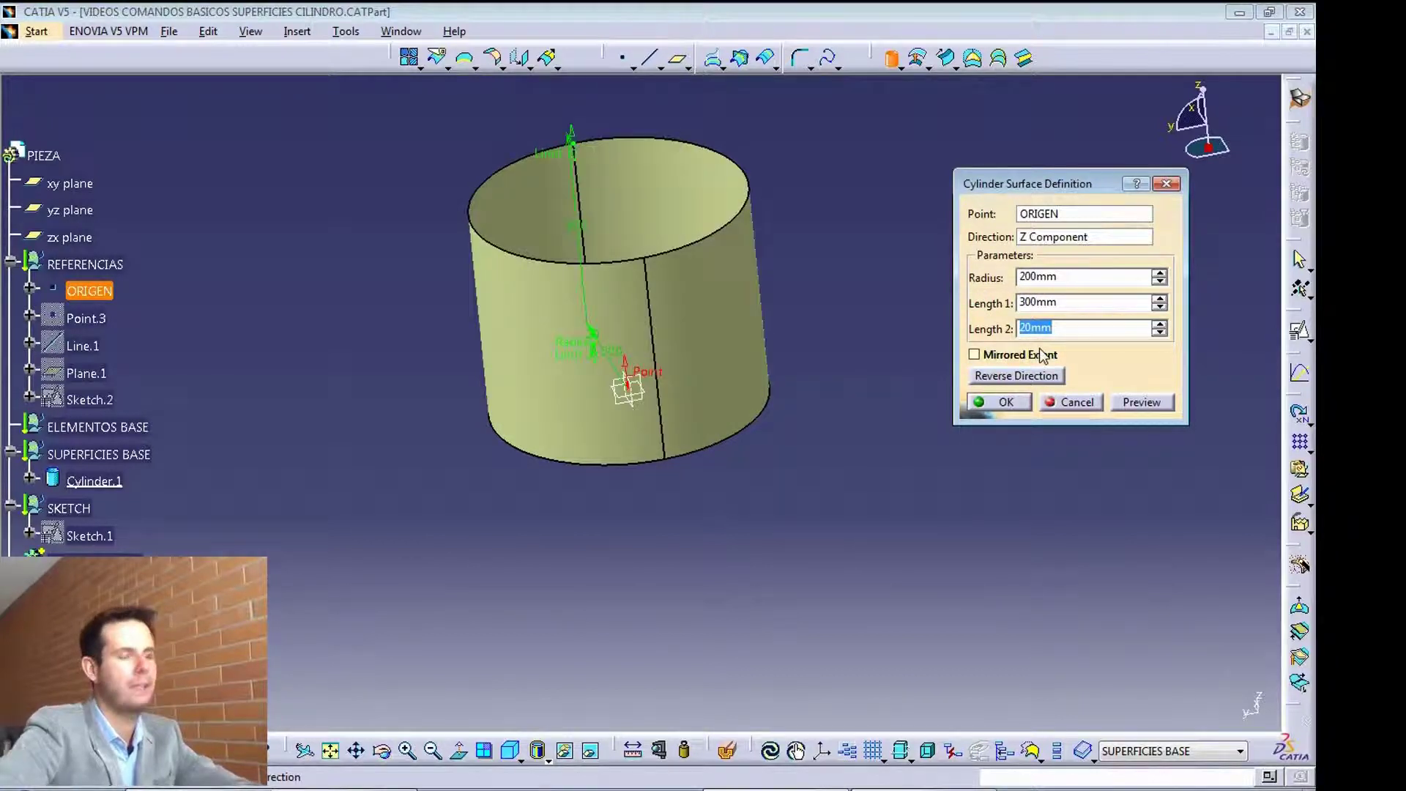
{"action": "type", "text": "150"}
{"action": "key", "text": "Tab"}
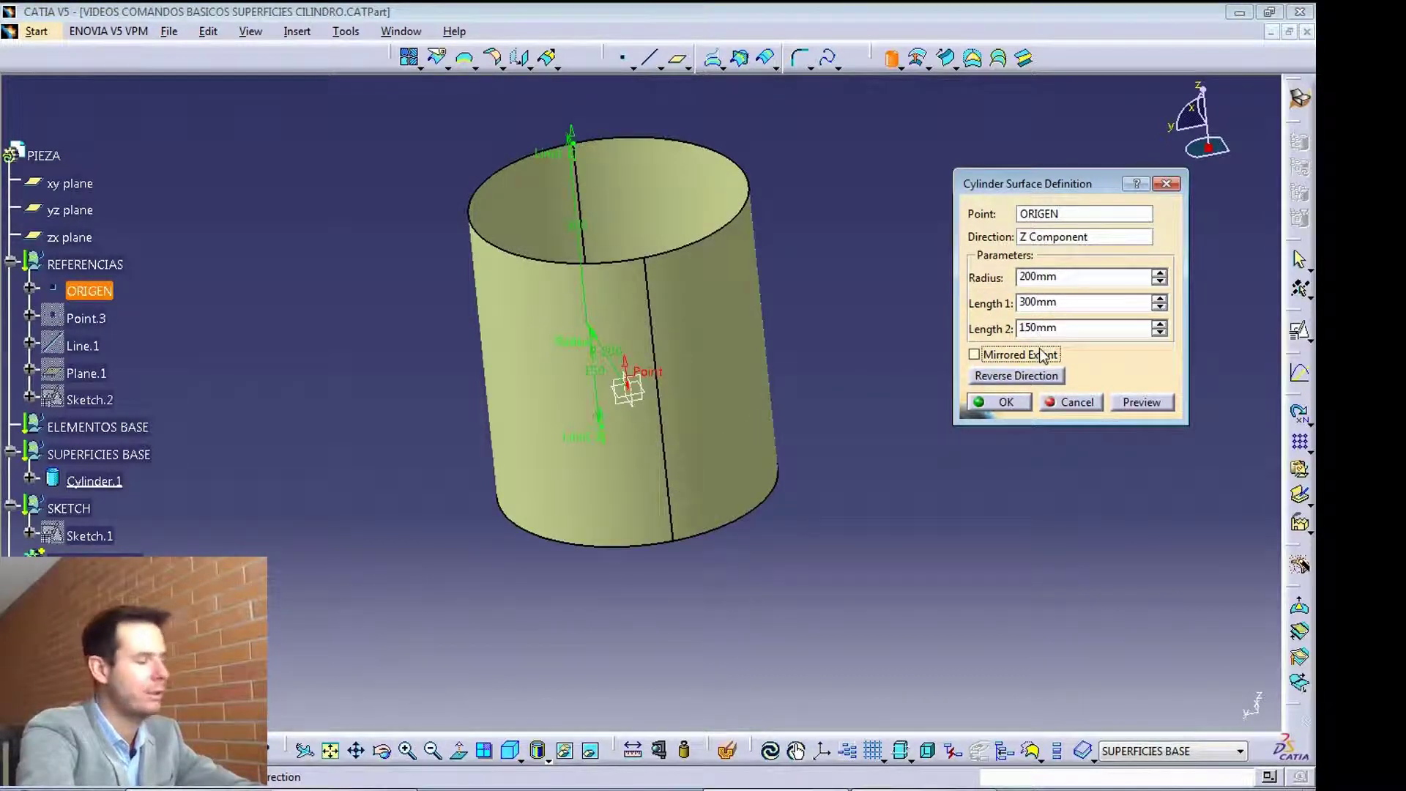
- Set the cylinder surface's Length 2 to 0 mm
{"action": "key", "text": "shift+Tab"}
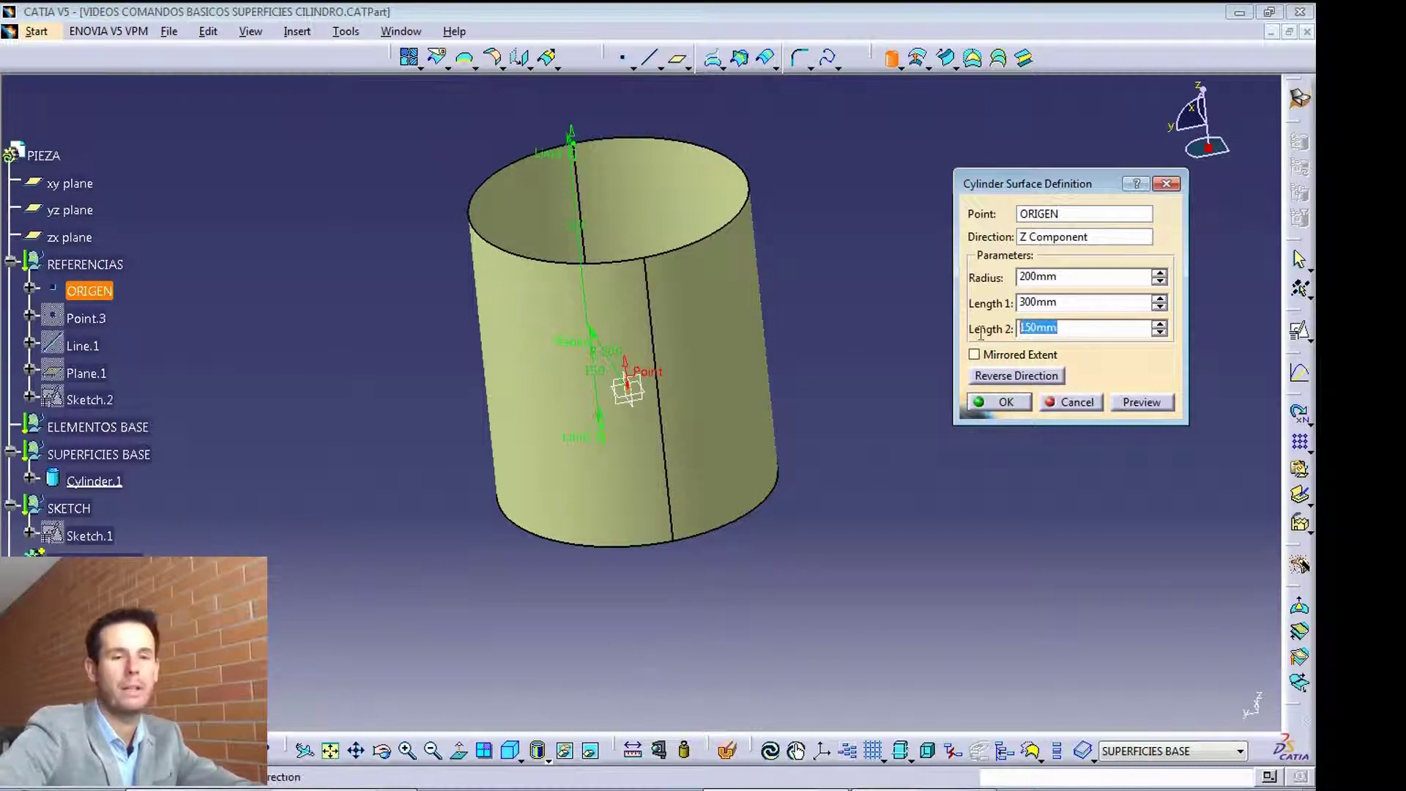
{"action": "type", "text": "0"}
{"action": "key", "text": "Tab"}
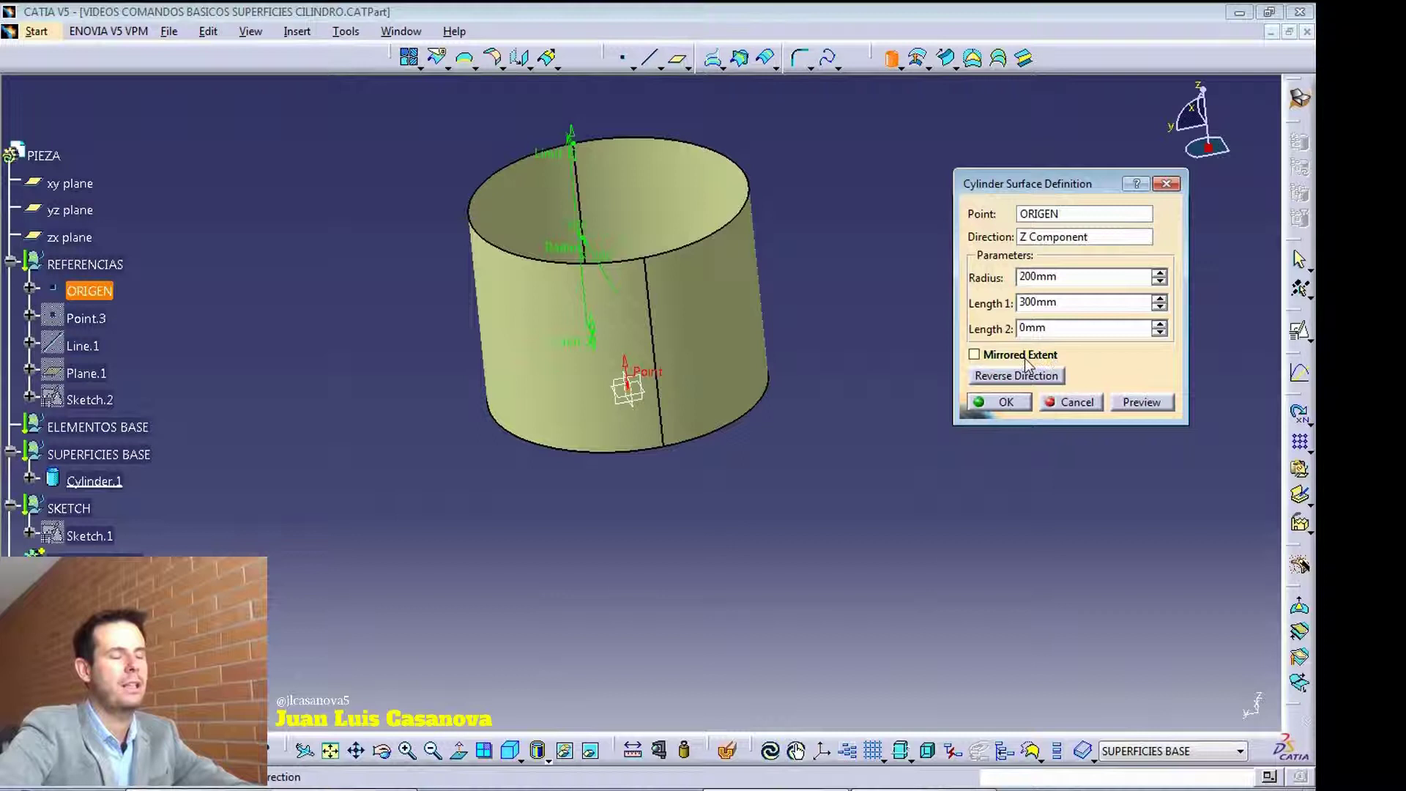
- Apply Mirrored Extent to the cylinder surface, try it without the option, and apply it again
{"action": "middle_click_drag", "start_coordinate": [806, 486], "coordinate": [842, 415]}
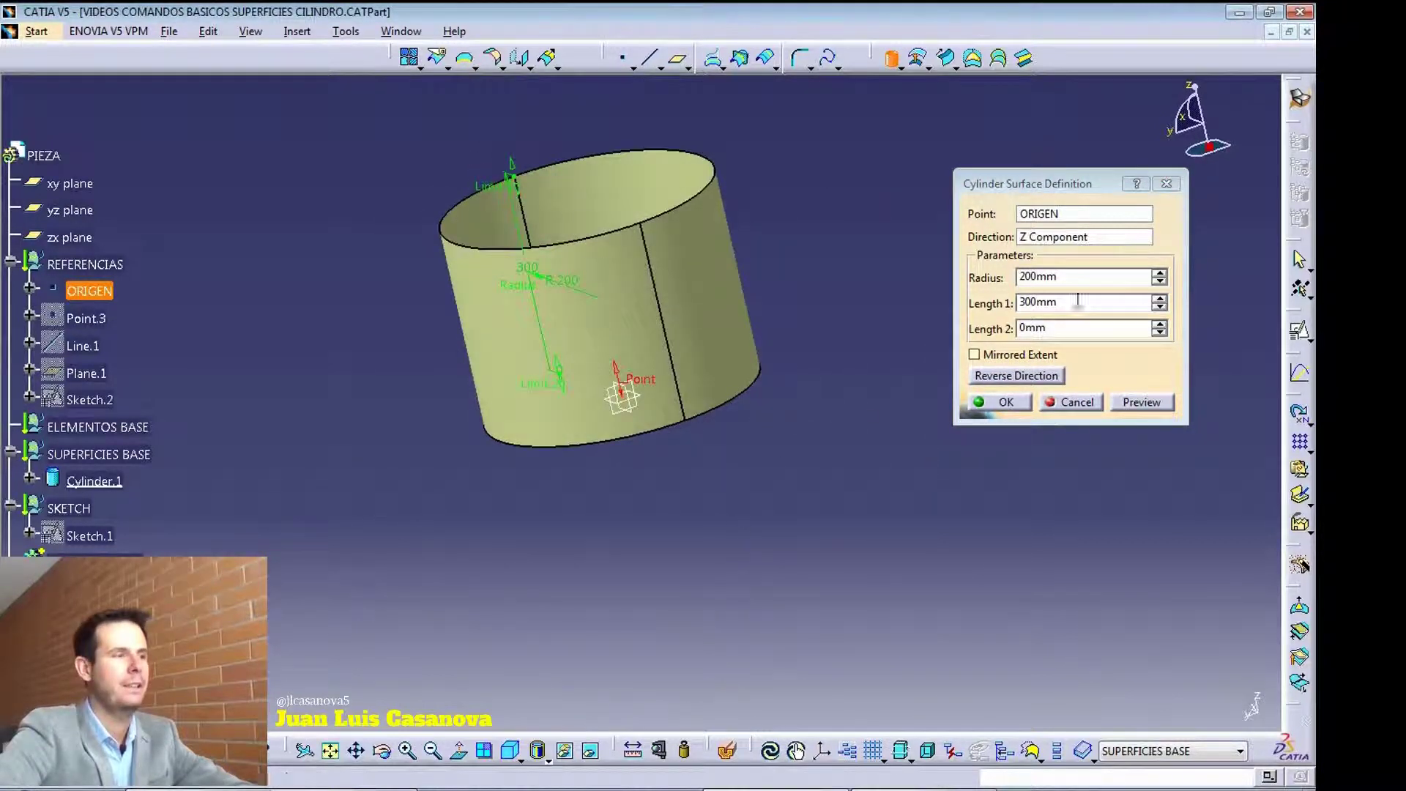
{"action": "left_click", "coordinate": [1028, 357]}
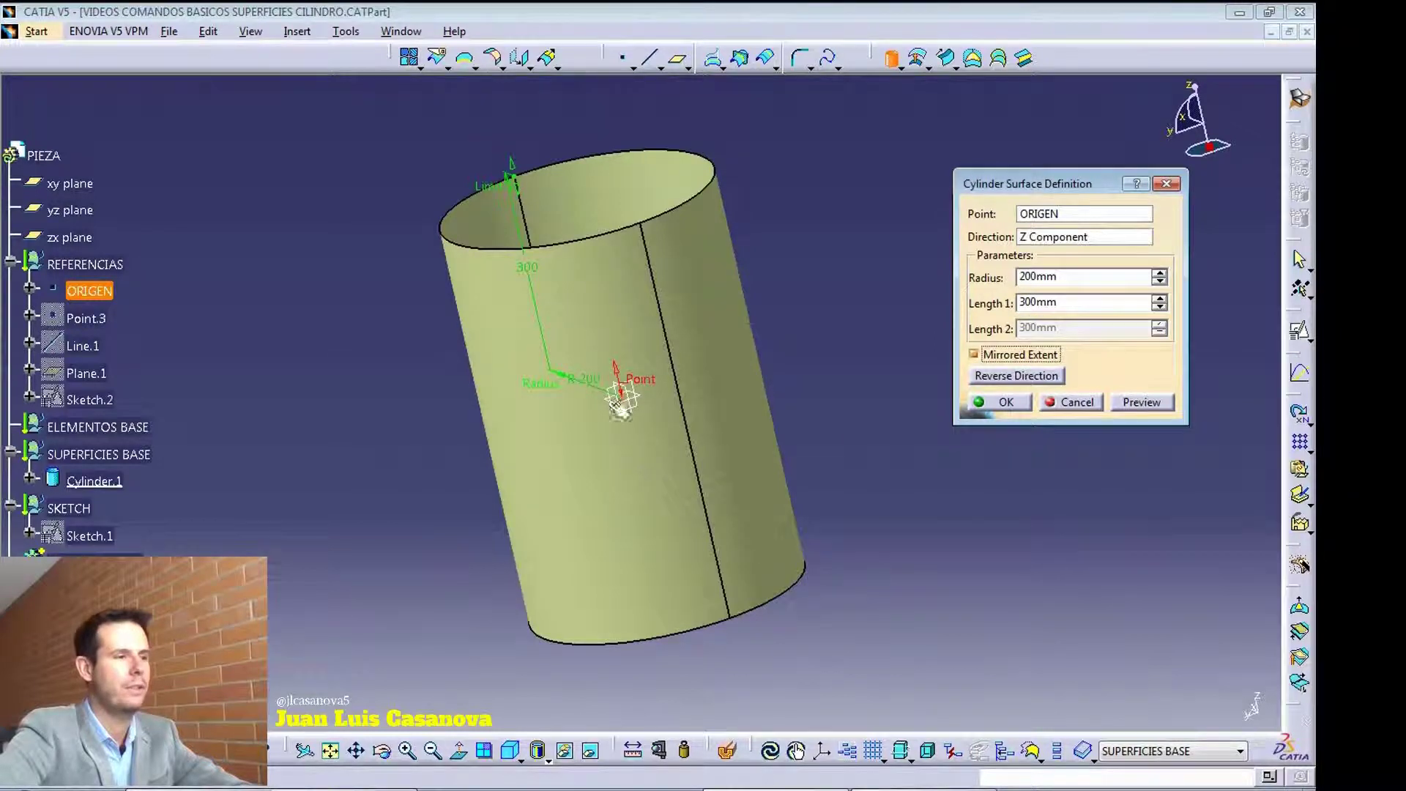
{"action": "middle_click_drag", "start_coordinate": [541, 524], "coordinate": [596, 449]}
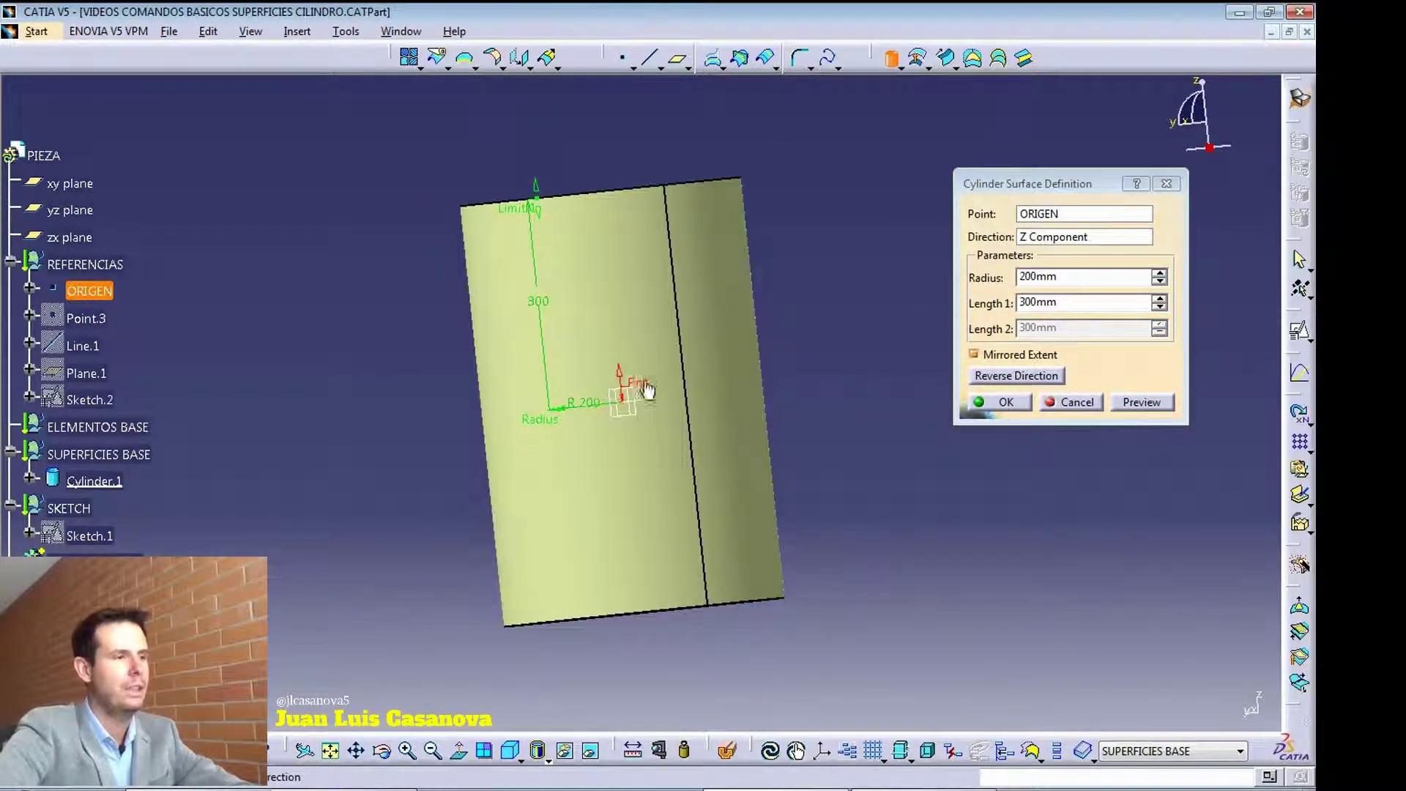
{"action": "left_click", "coordinate": [1005, 355]}
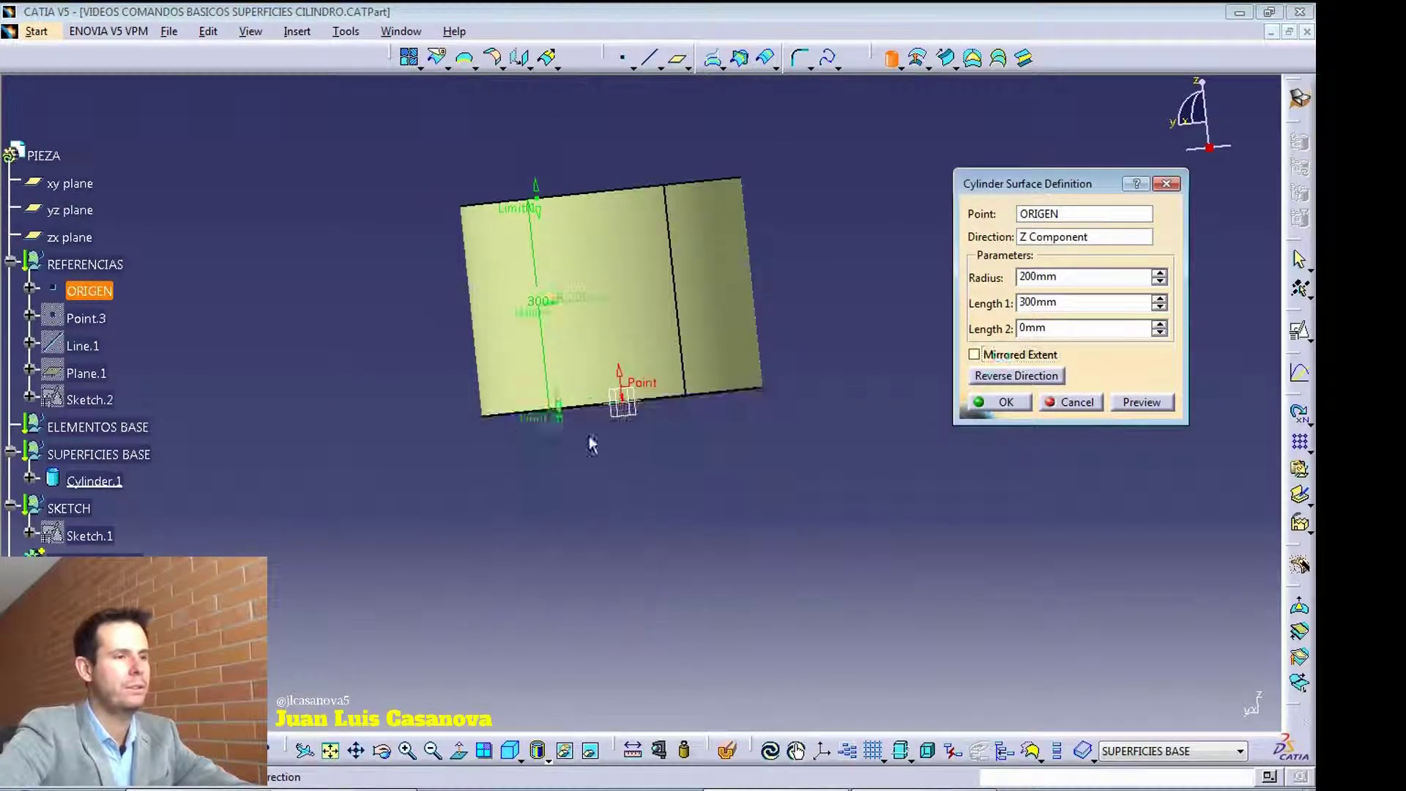
{"action": "left_click", "coordinate": [1010, 355]}
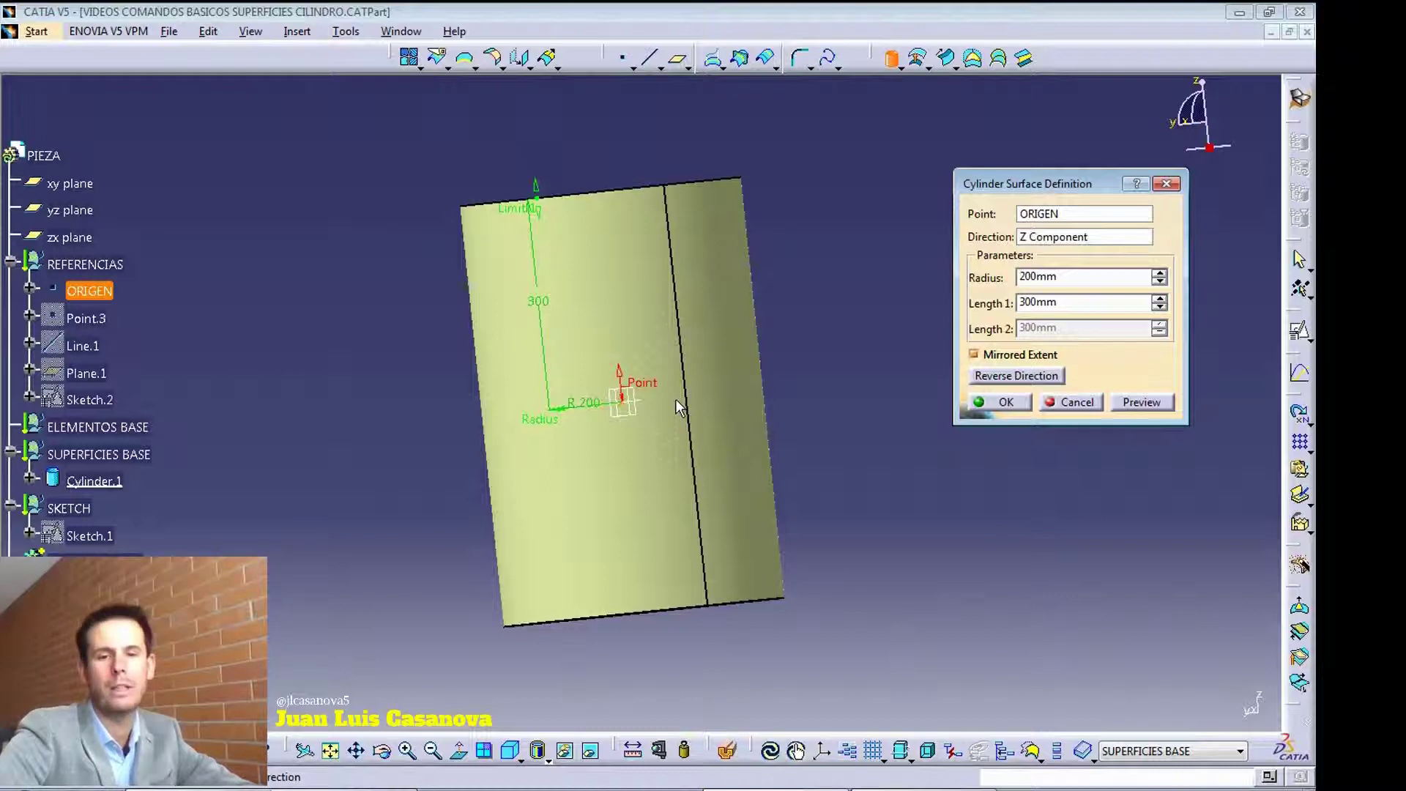
{"action": "middle_click_drag", "start_coordinate": [507, 385], "coordinate": [533, 474]}
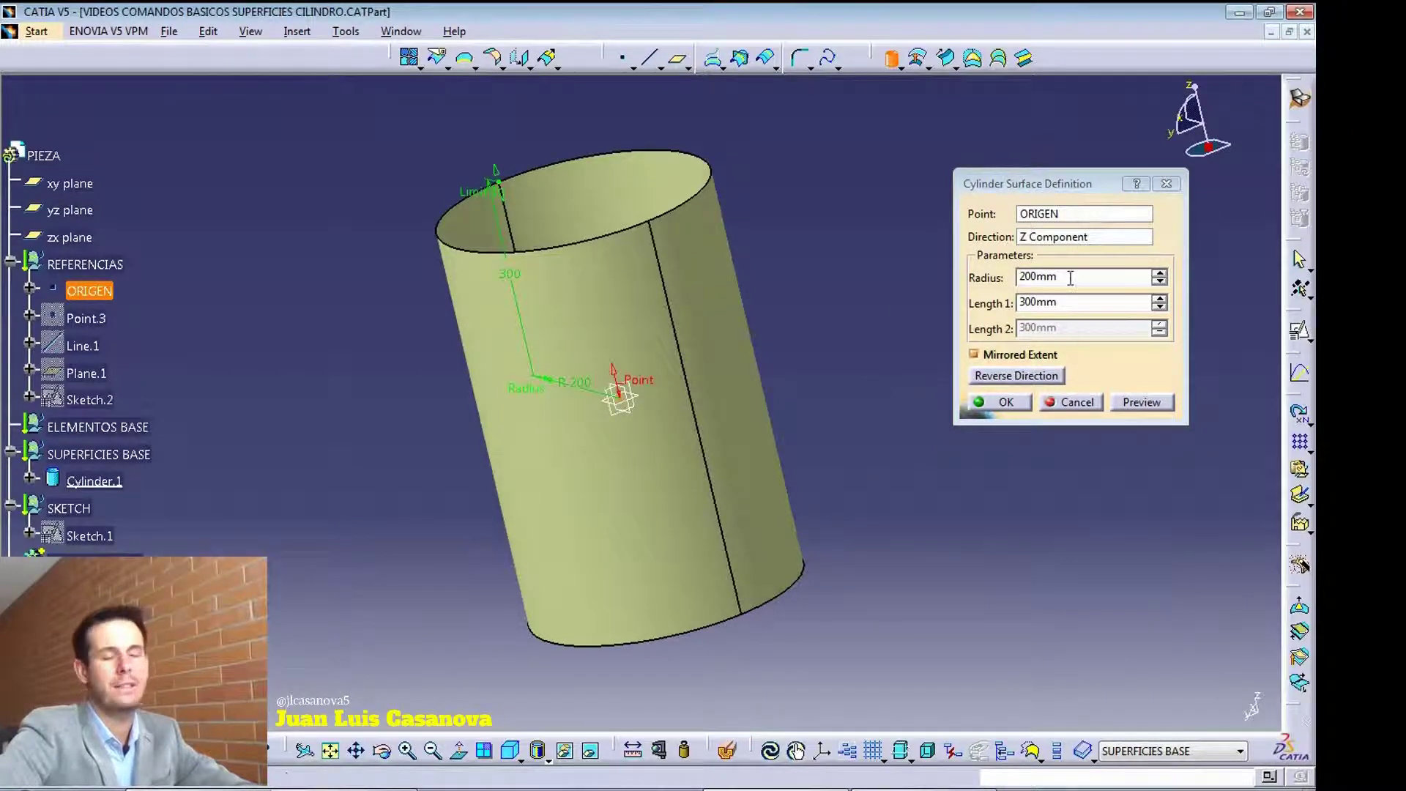
{"action": "left_click", "coordinate": [1046, 350]}
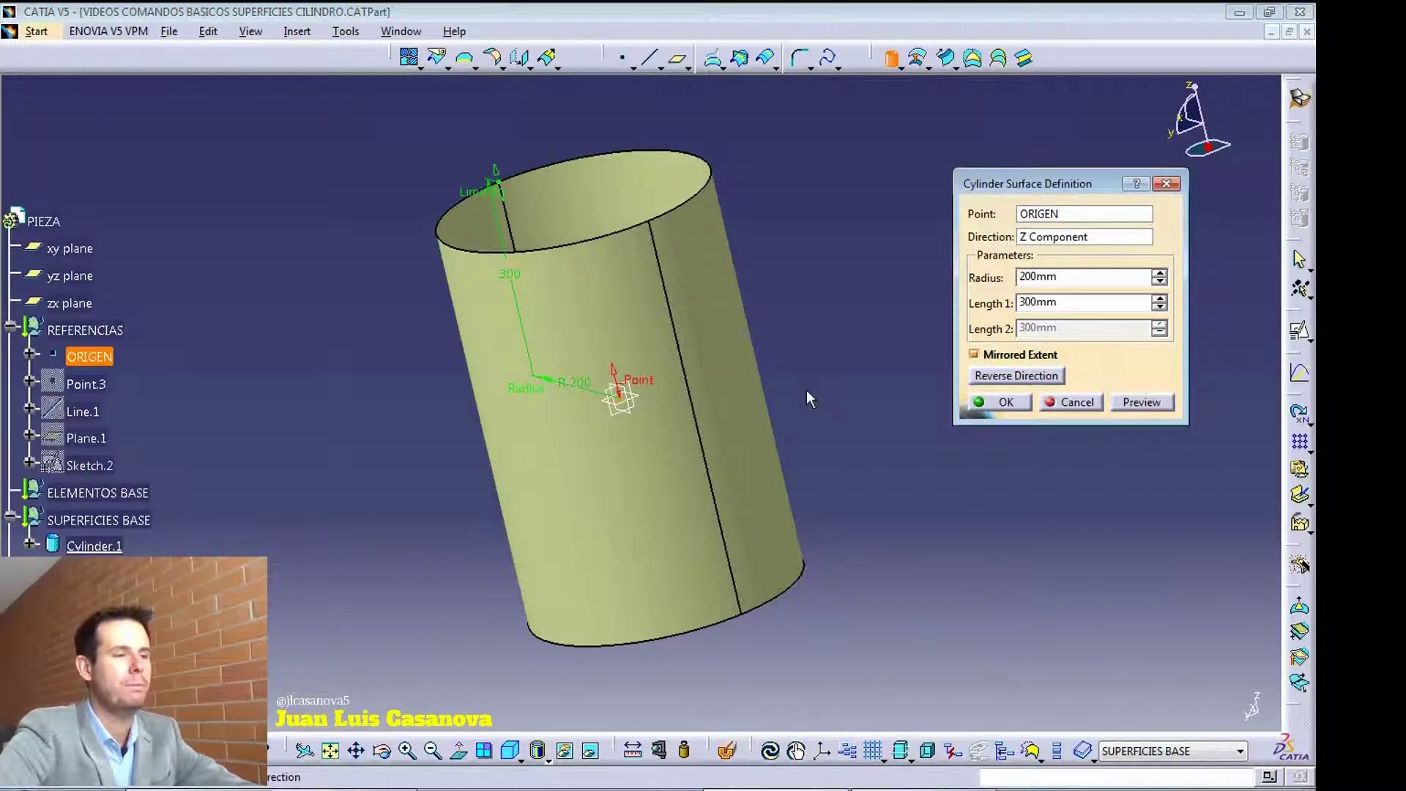
{"action": "middle_click_drag", "start_coordinate": [796, 395], "coordinate": [785, 430]}
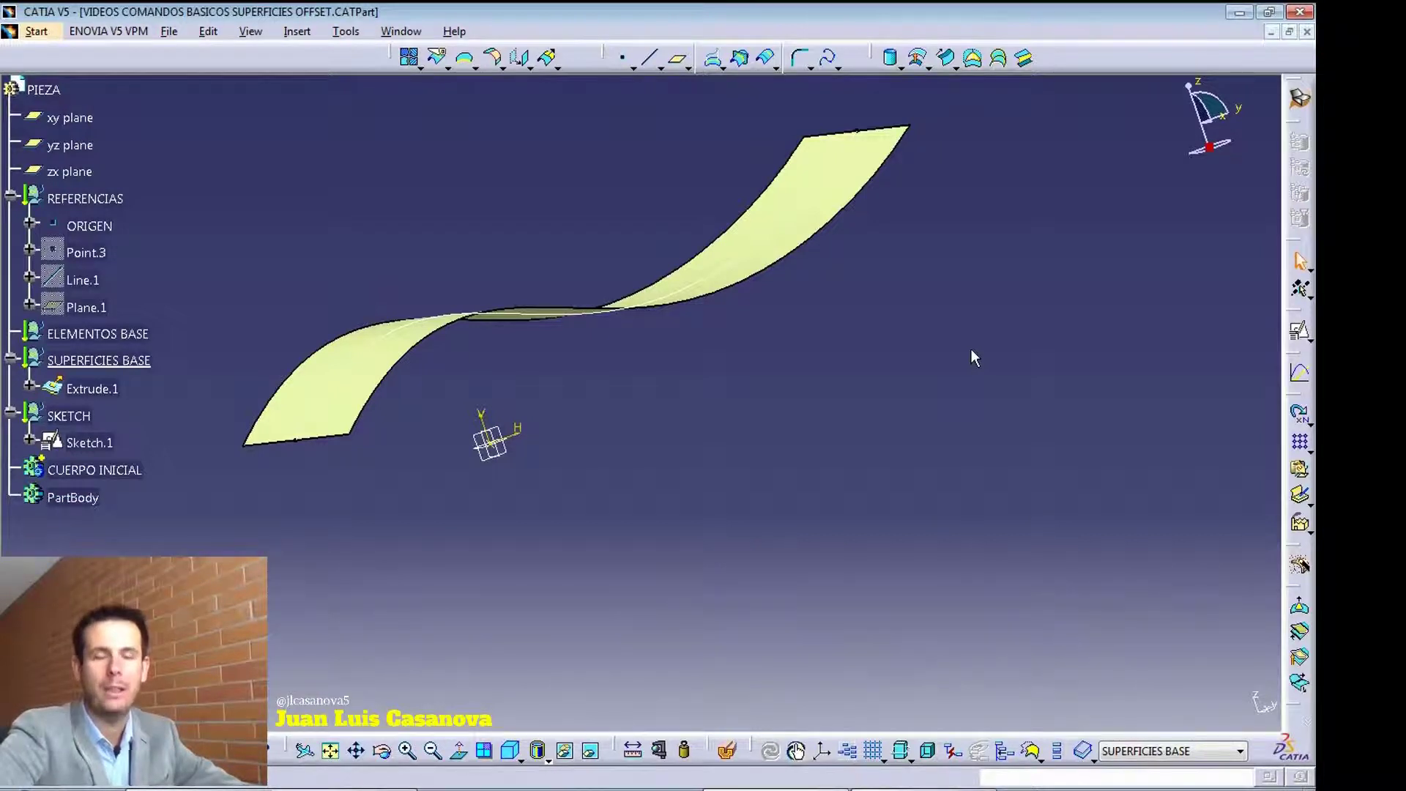
{"action": "middle_click_drag", "start_coordinate": [835, 416], "coordinate": [863, 360]}
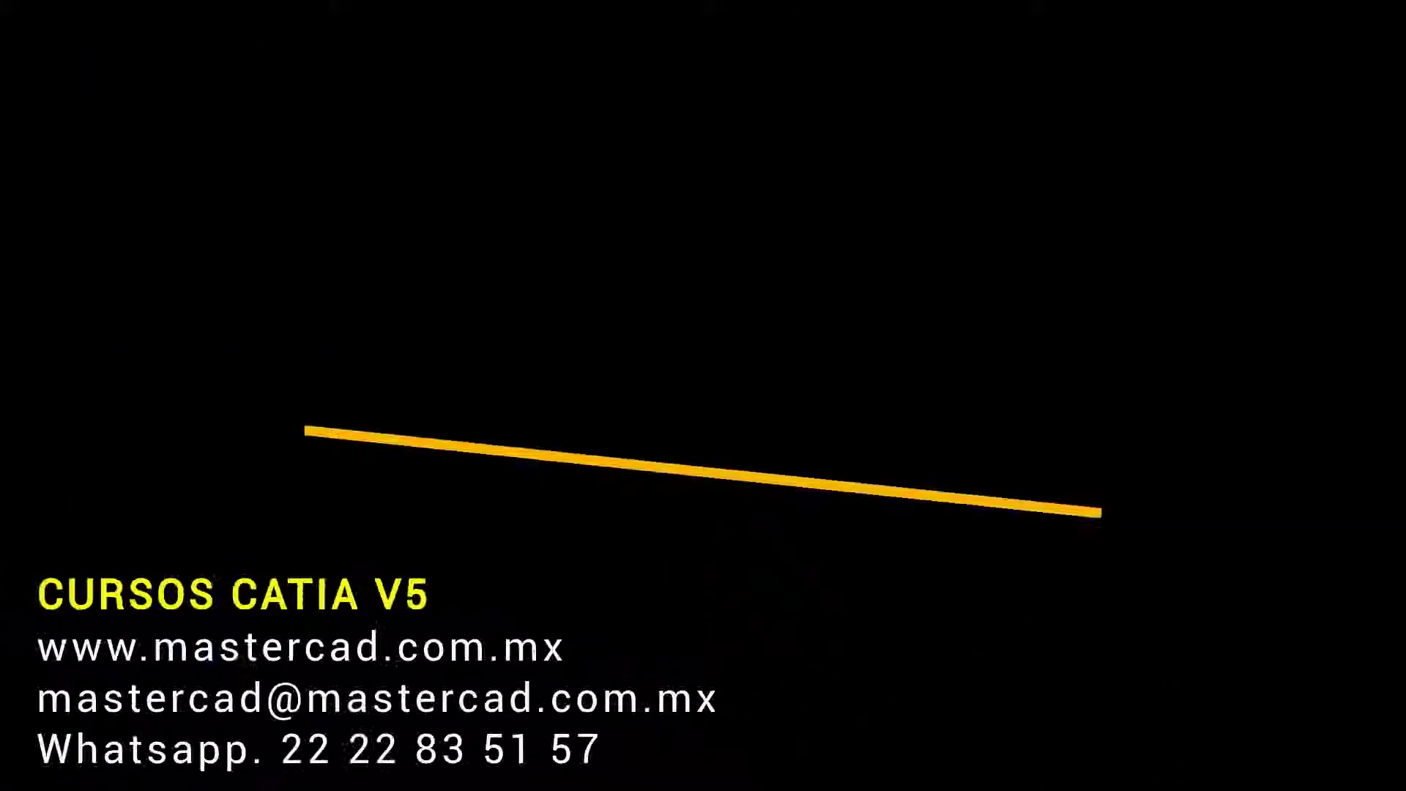